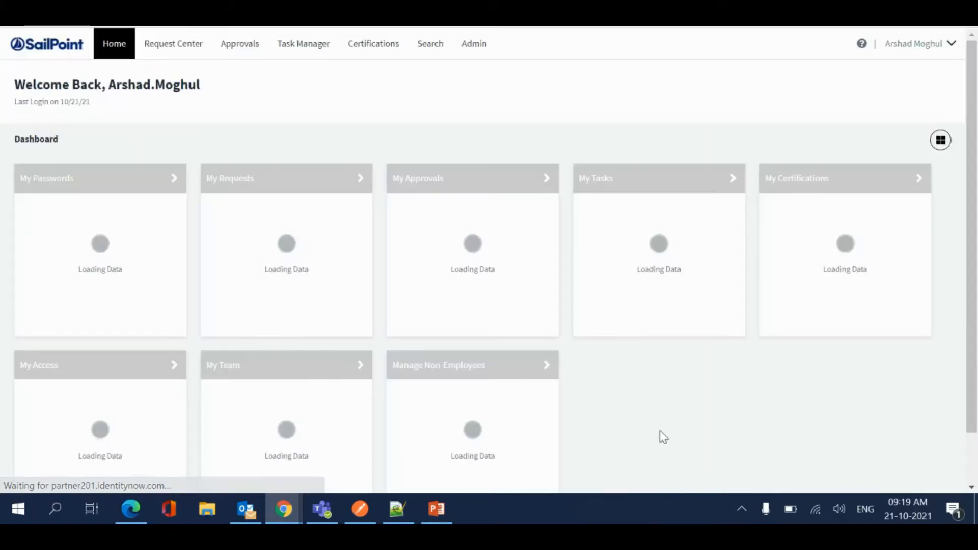
Step: Open the administration area, verify identity by answering the two security questions, and dismiss the browser's password update offer
left_click(476, 43)
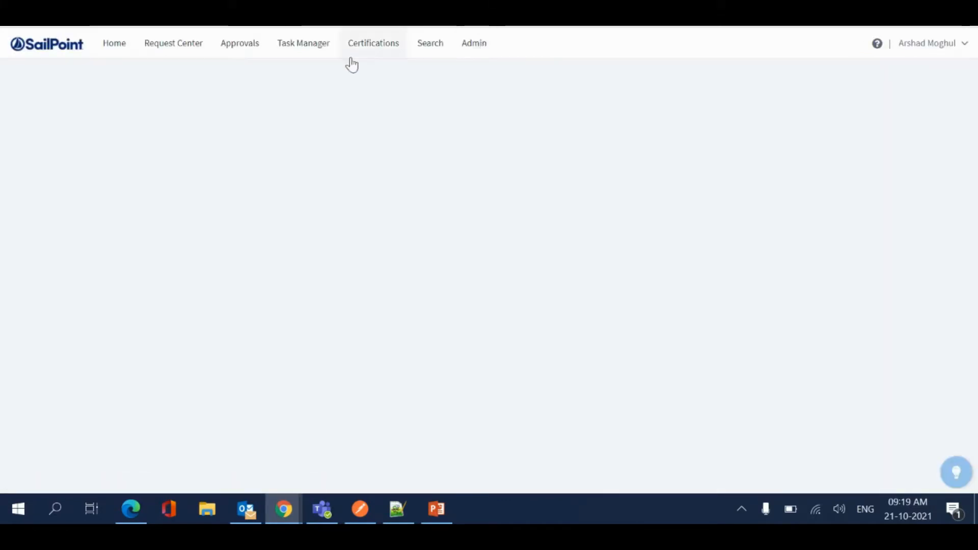
left_click(395, 306)
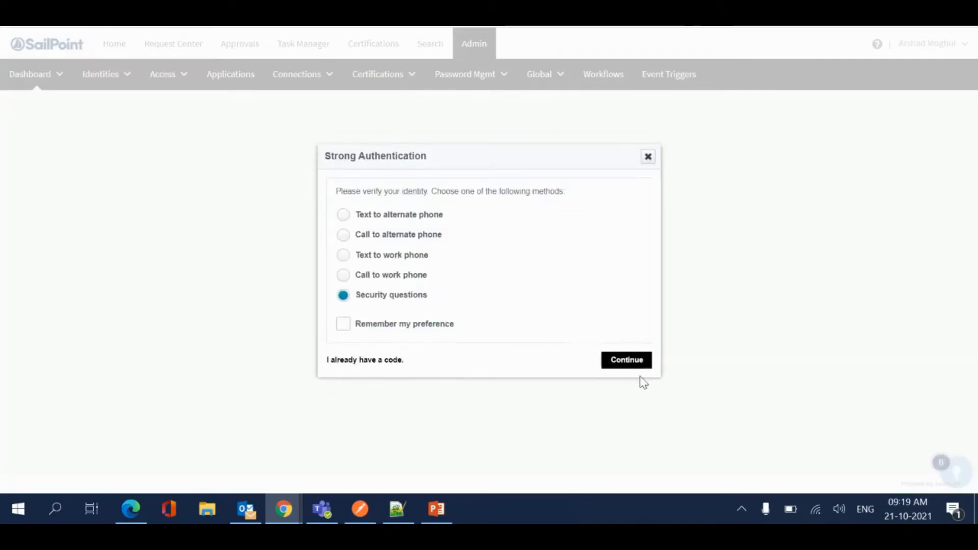
left_click(635, 365)
type("********")
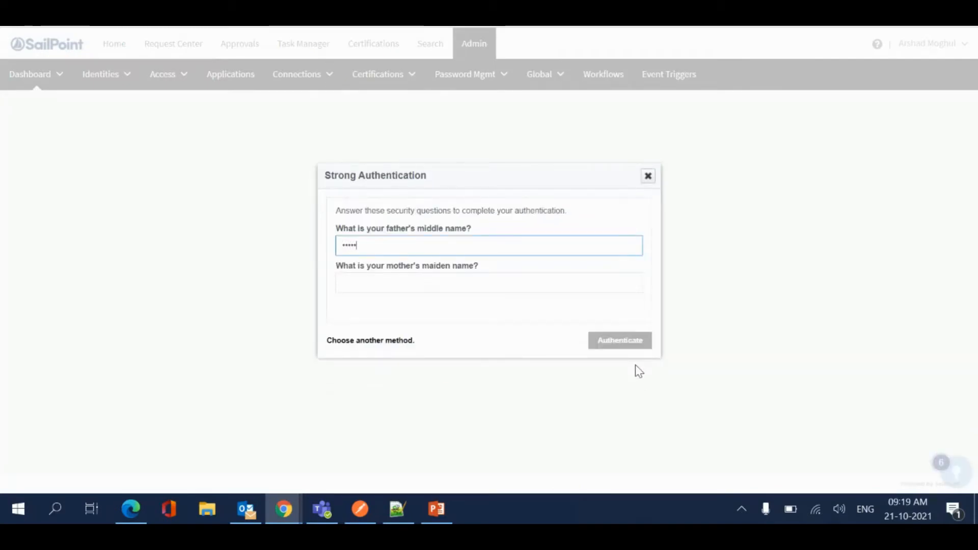
key("Tab")
type("****")
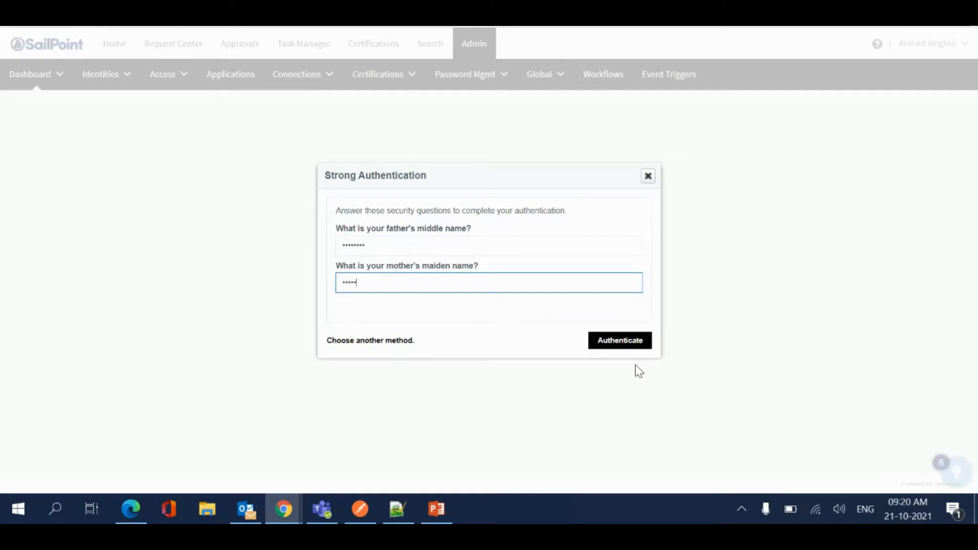
key("Return")
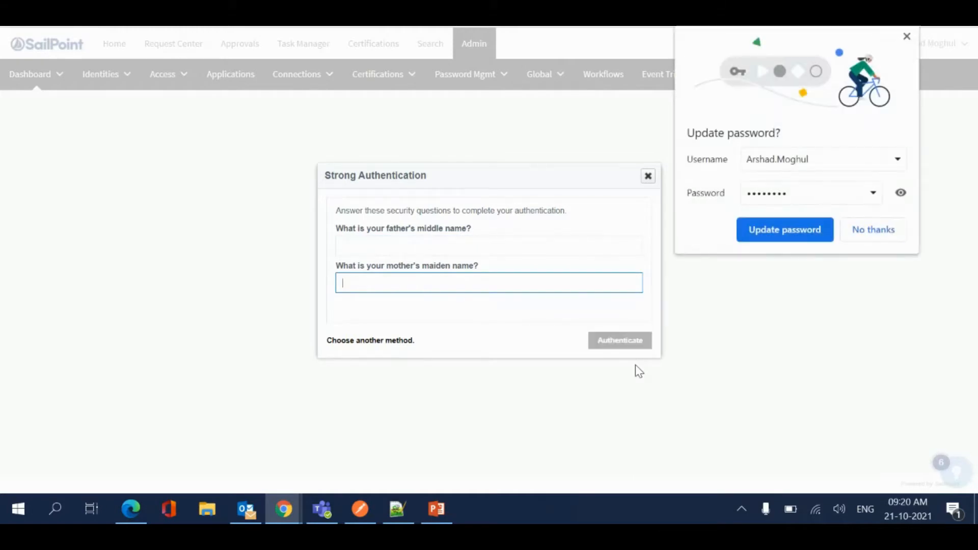
left_click(907, 36)
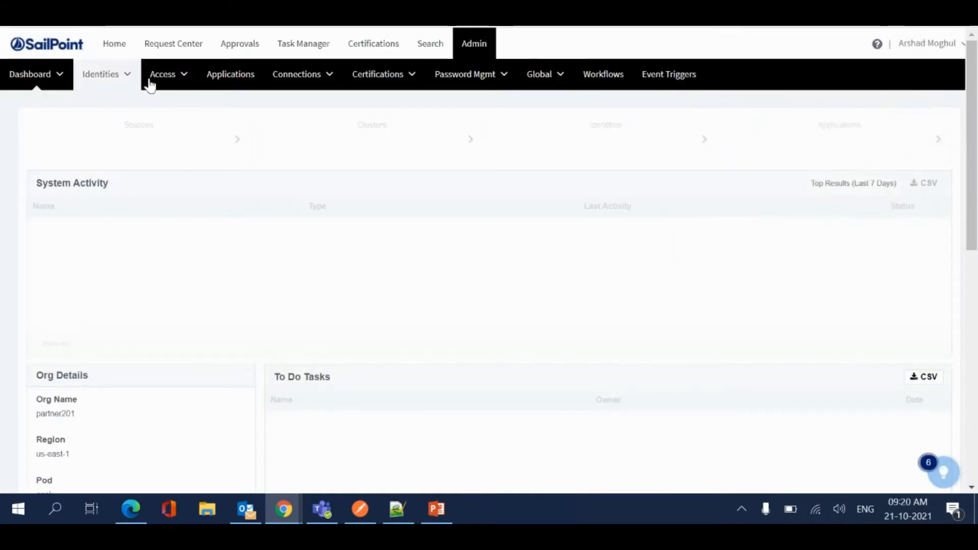
Step: Create an access request segment named "IT Segment" with the description "This is assigned to IT department" and save it
left_click(163, 82)
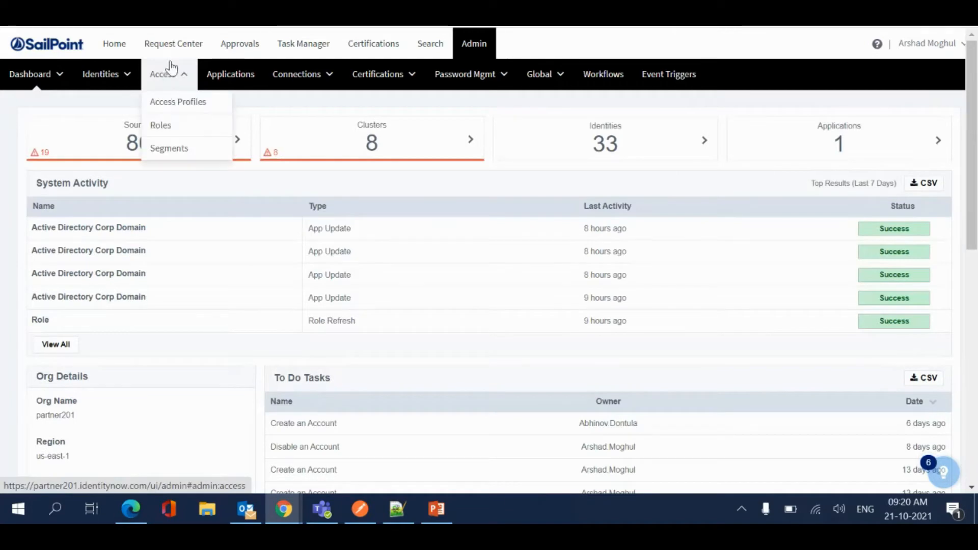
left_click(178, 151)
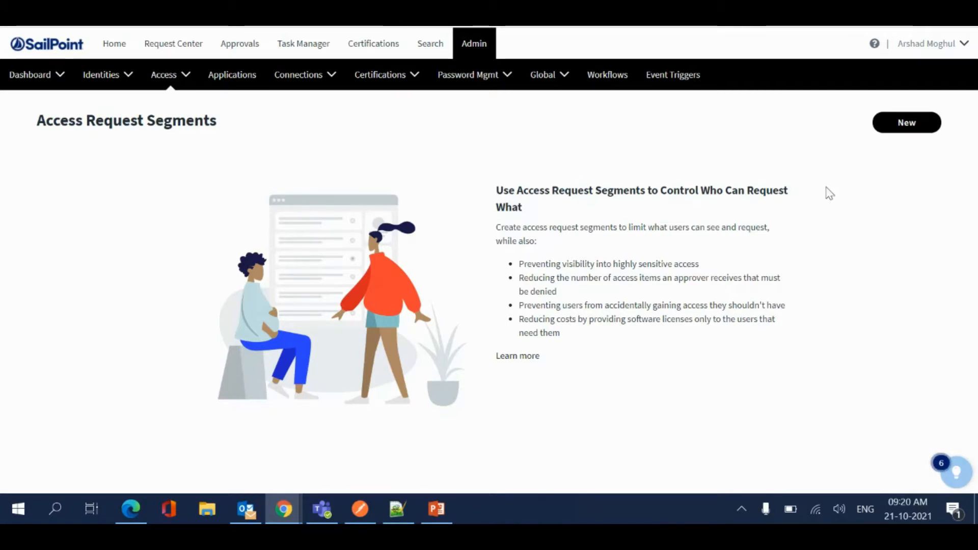
left_click(921, 132)
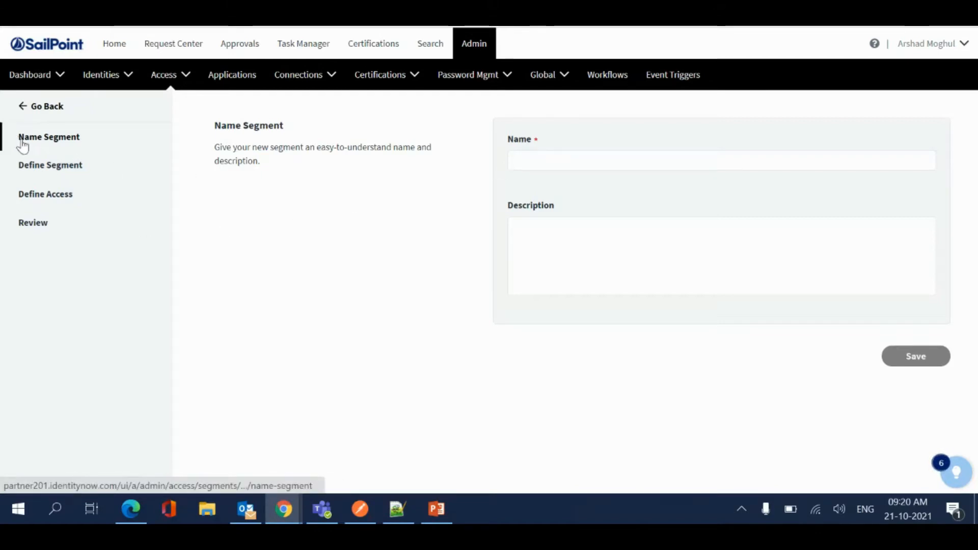
left_click(544, 162)
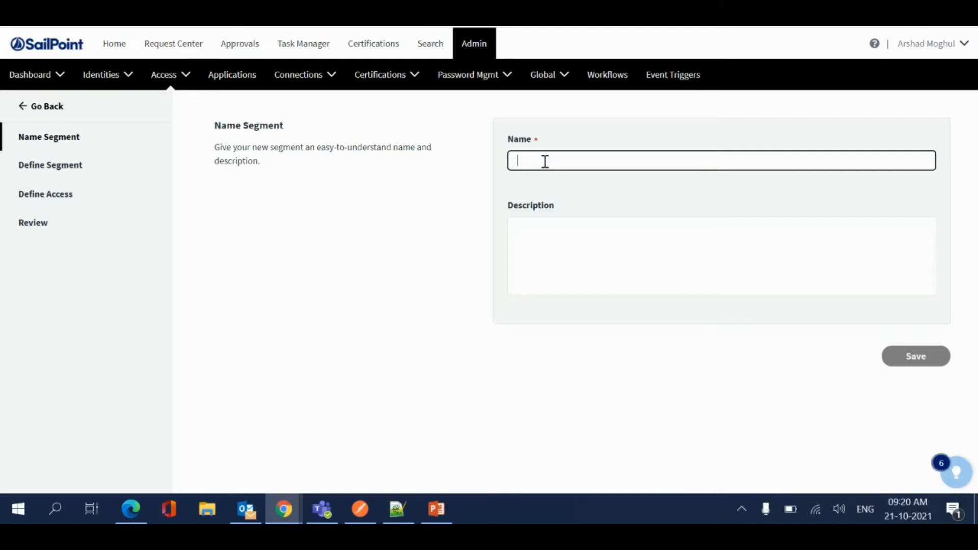
type("IT Segment")
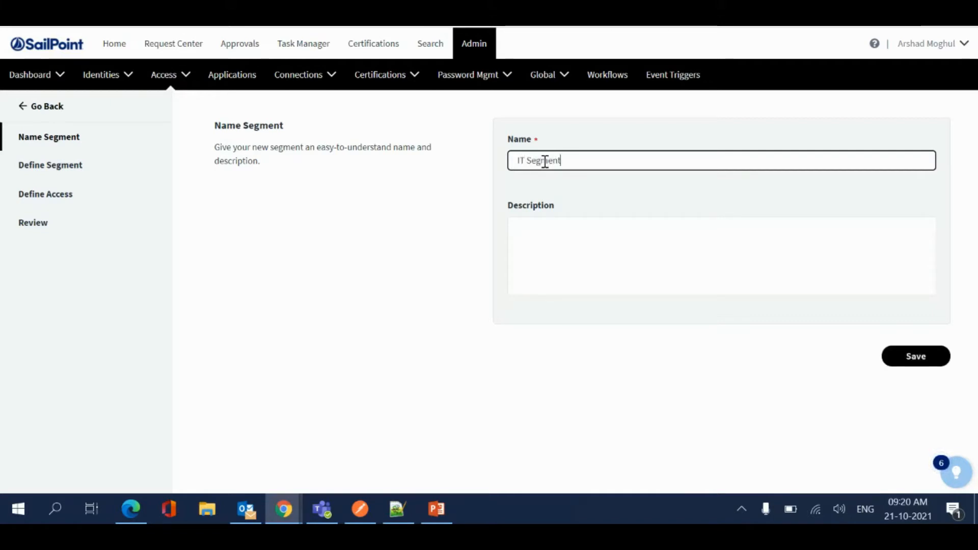
key("Tab")
type("This is assi")
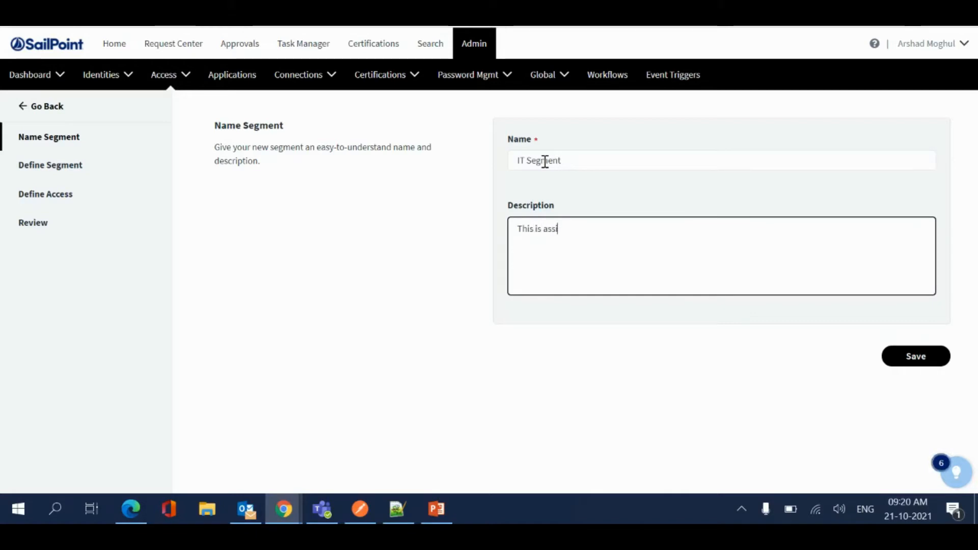
type("gned to IT department")
left_click(898, 355)
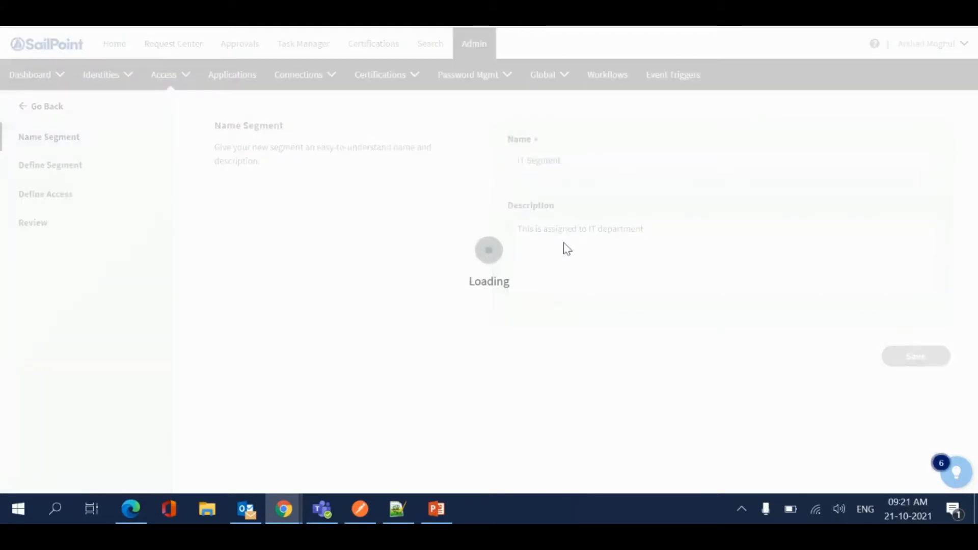
Step: Define the segment's identities with the attribute Department set to IT, and save the criteria
left_click(47, 164)
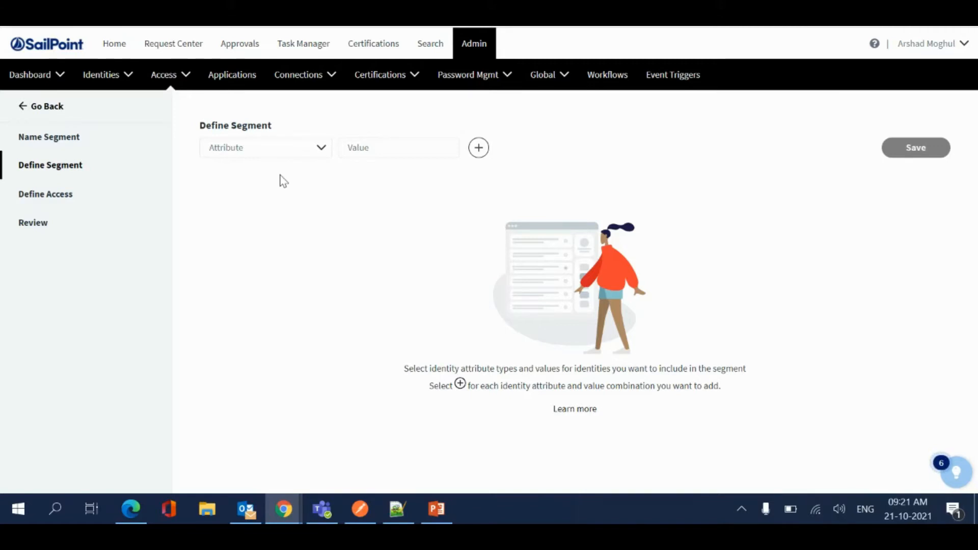
left_click(319, 153)
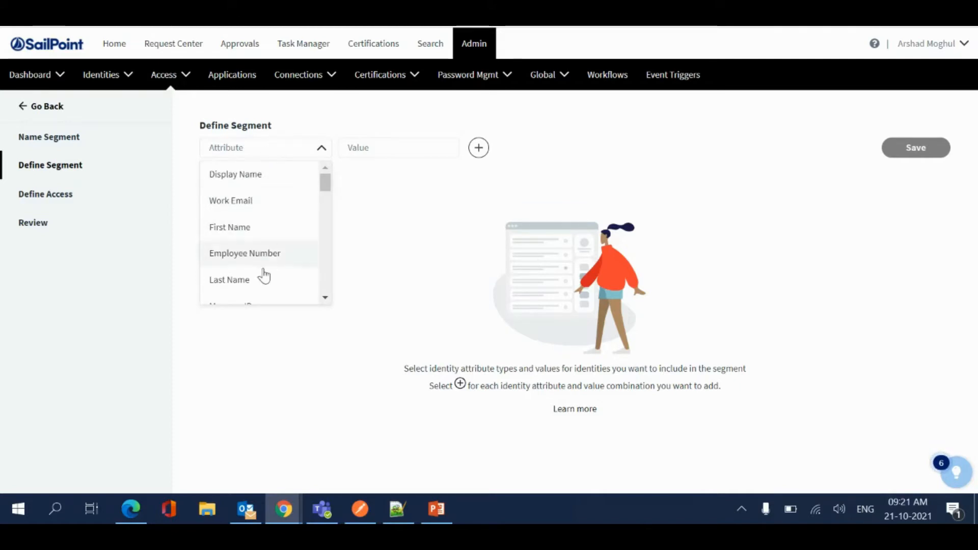
scroll(264, 280, "down", 3)
scroll(265, 281, "down", 3)
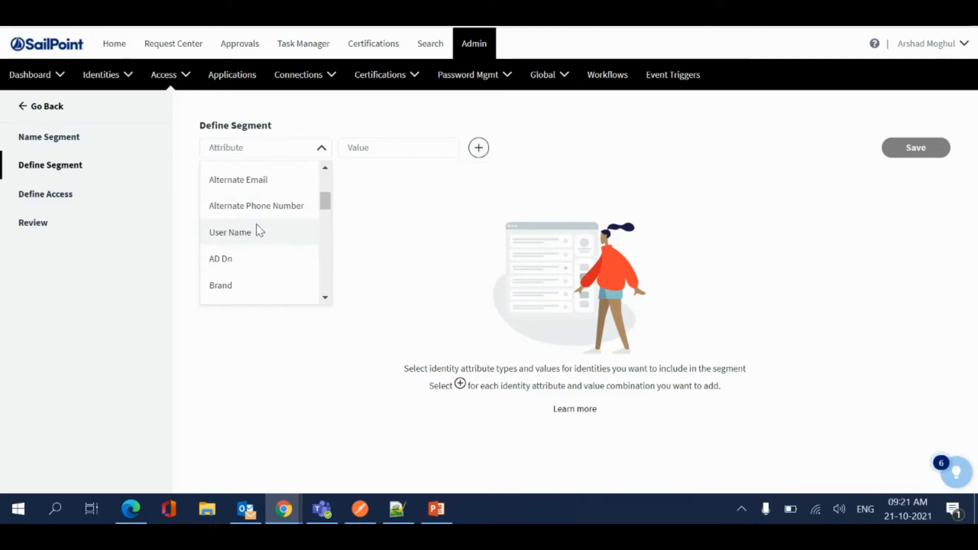
left_click(257, 156)
type("departm")
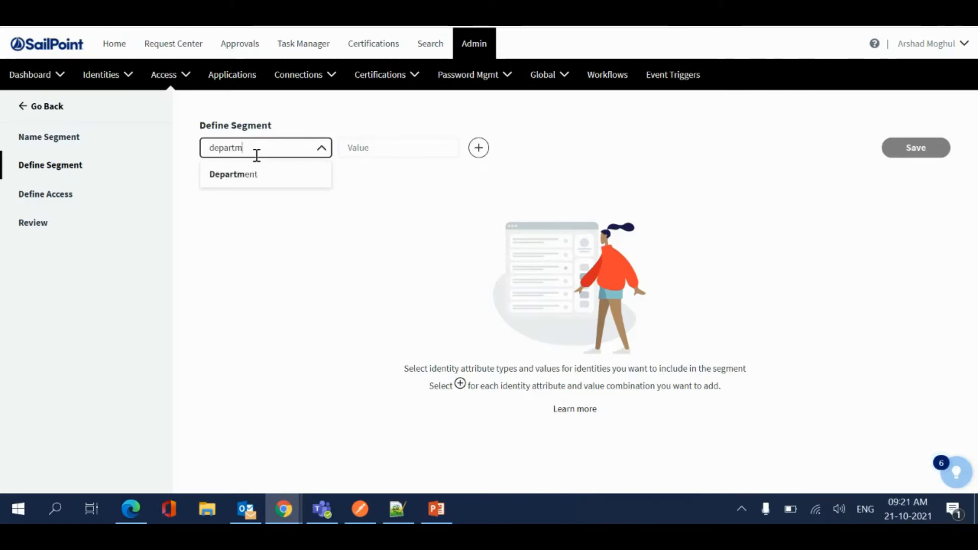
left_click(247, 173)
left_click(375, 148)
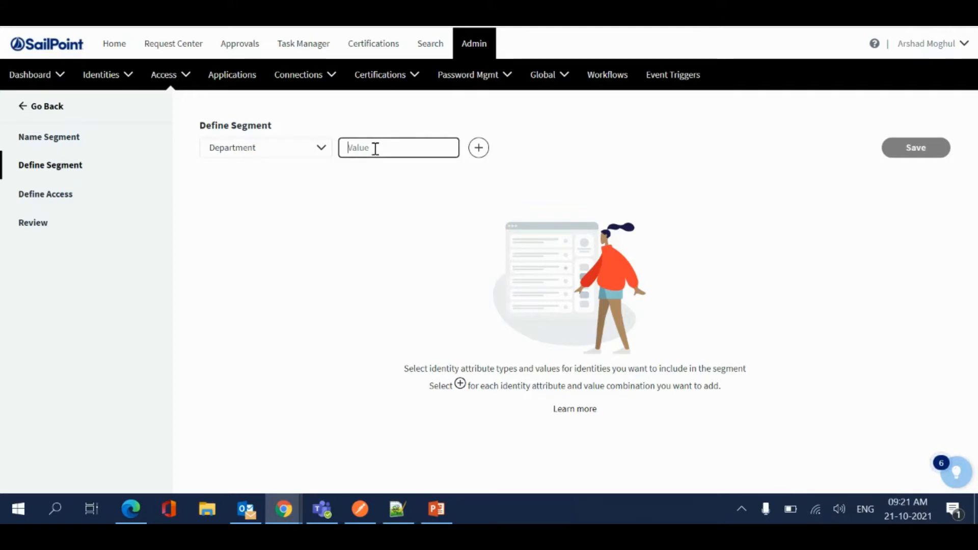
type("IT")
left_click(479, 149)
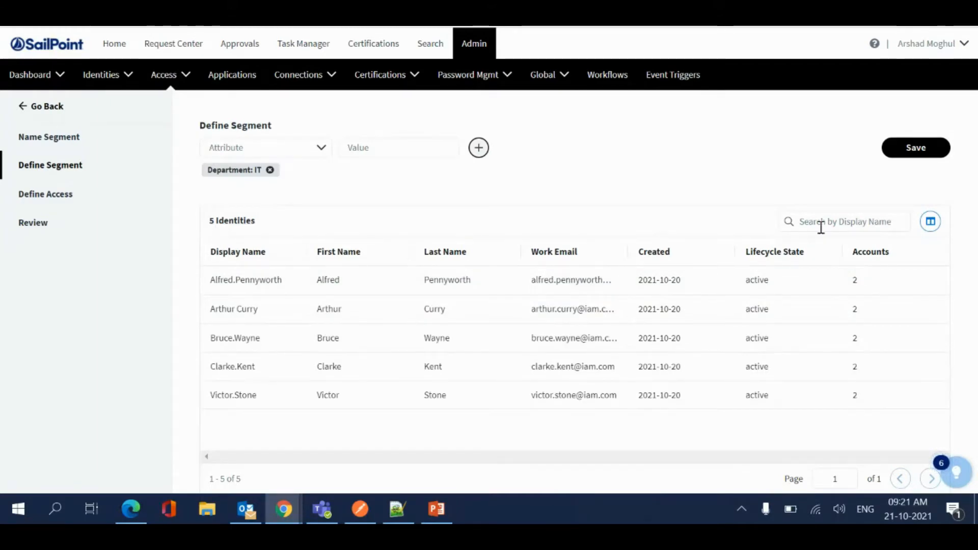
left_click(897, 152)
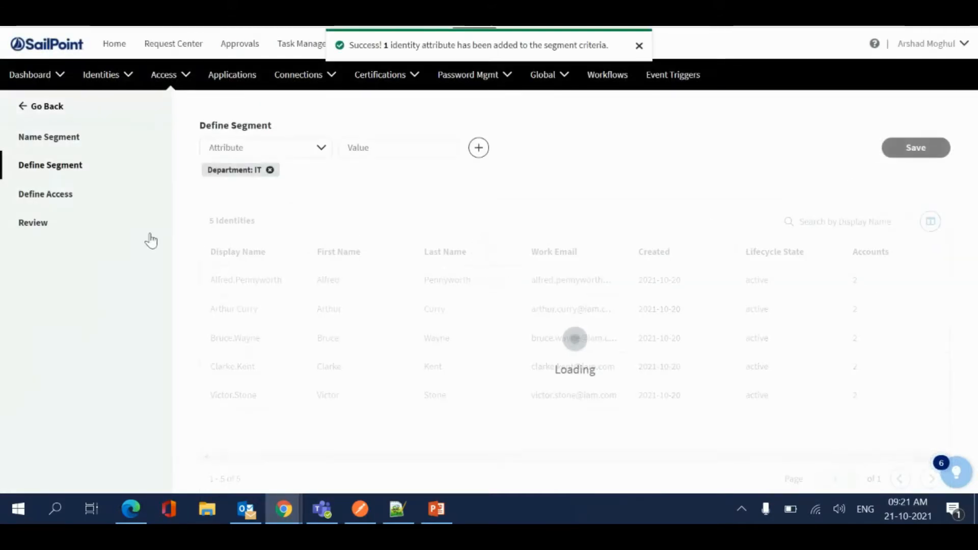
Step: In the segment's access definition, search with the wildcard * and list the matching roles
left_click(56, 202)
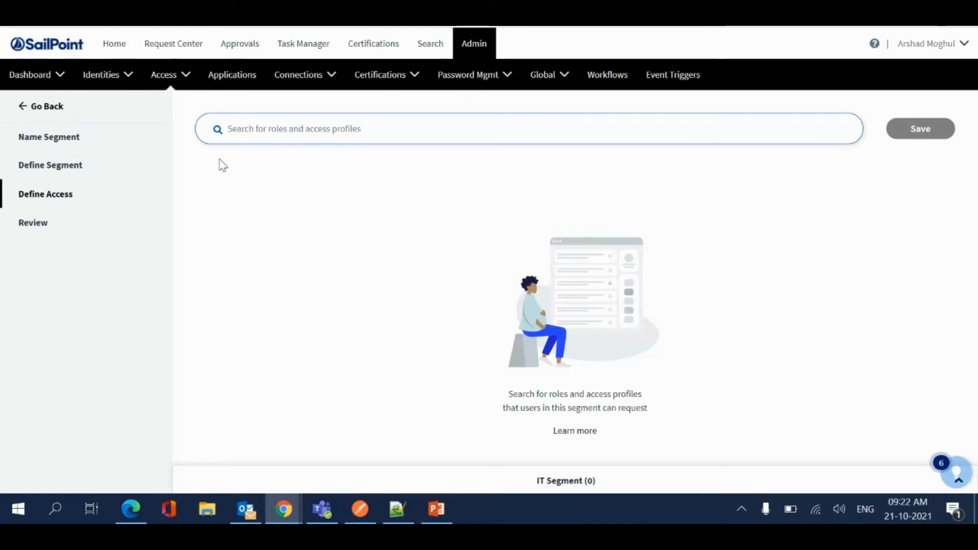
left_click(256, 139)
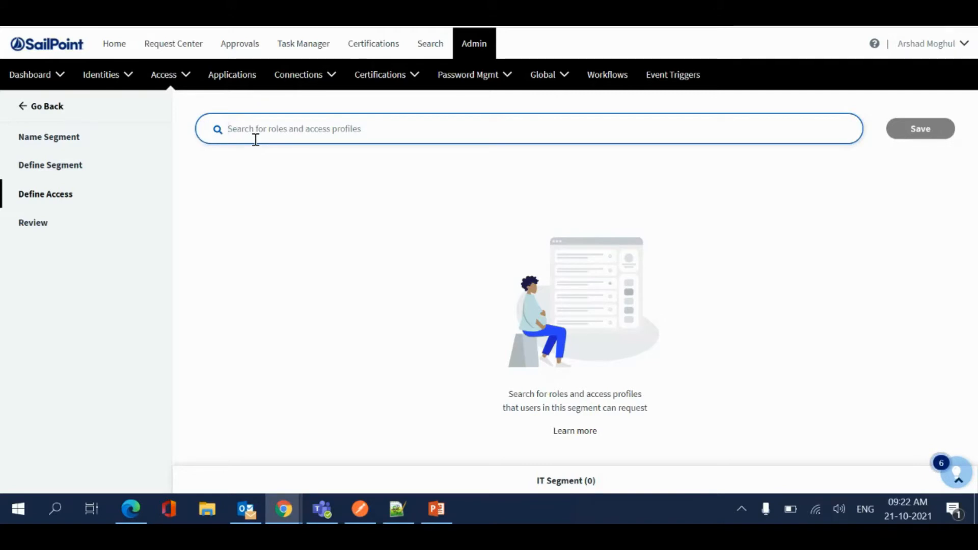
type("*")
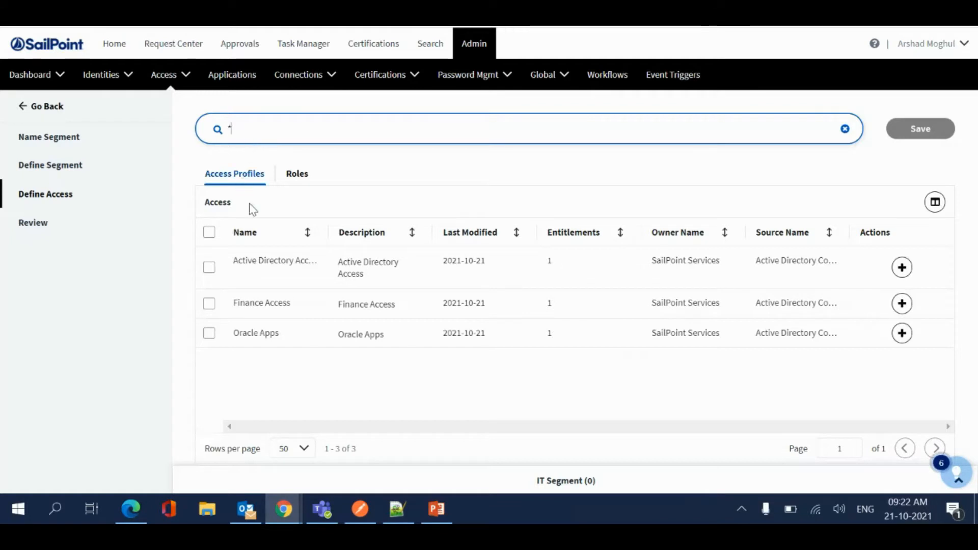
left_click(292, 176)
scroll(292, 308, "down", 1)
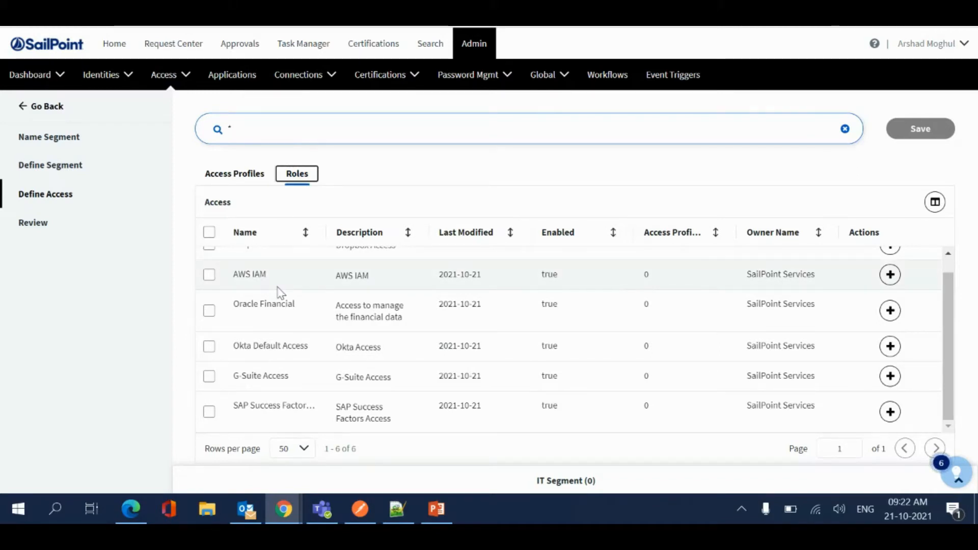
Step: Add the roles AWS IAM, Okta Default Access, G-Suite Access and Dropbox Access to the segment and save
left_click(209, 276)
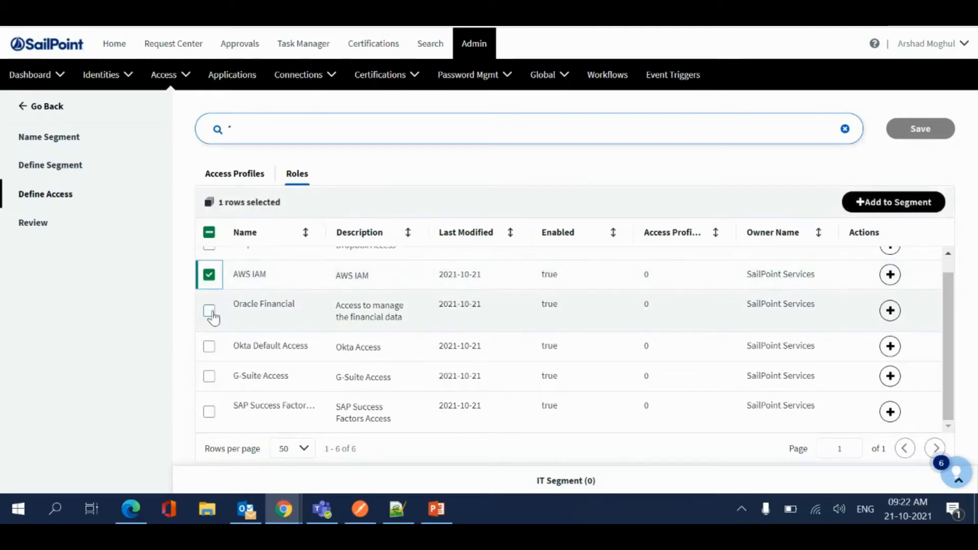
left_click(208, 348)
left_click(209, 377)
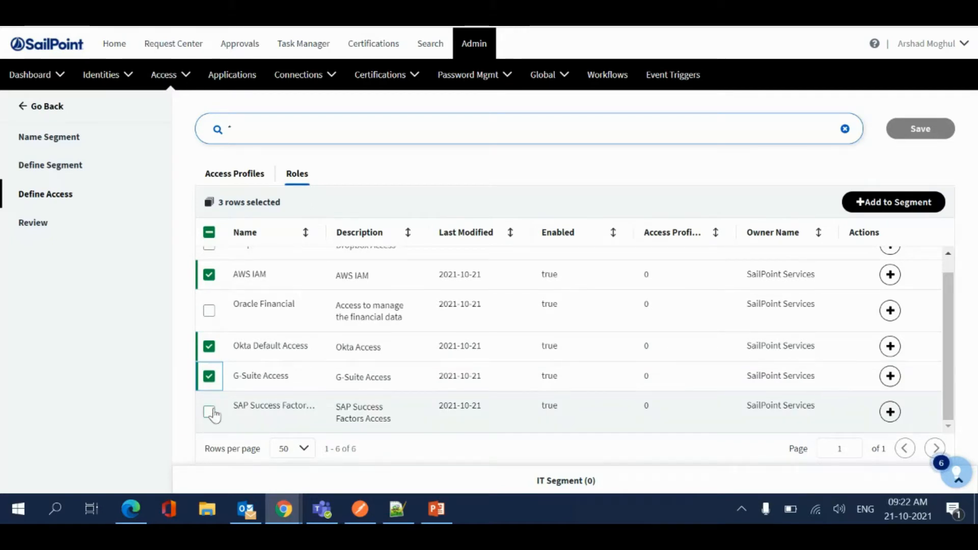
scroll(217, 398, "up", 1)
left_click(209, 261)
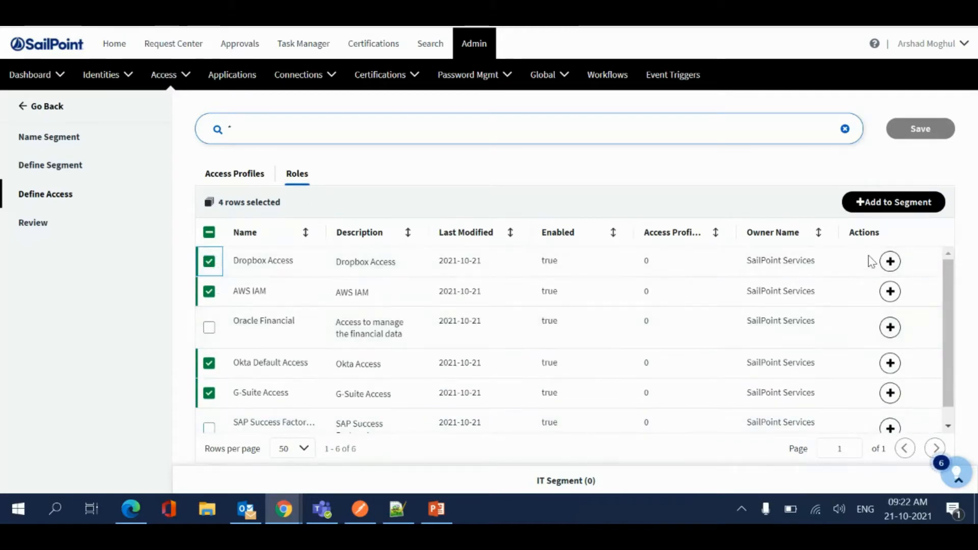
scroll(417, 380, "down", 1)
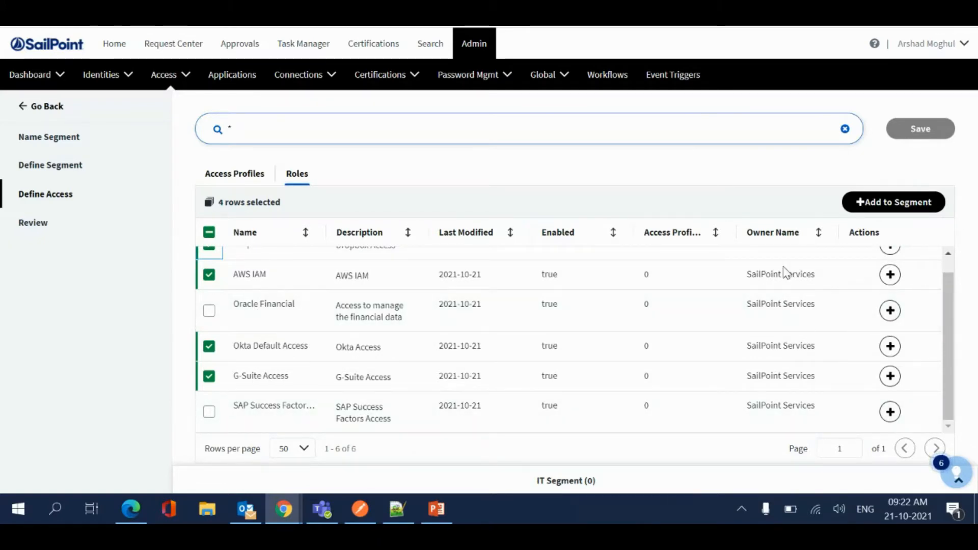
left_click(902, 204)
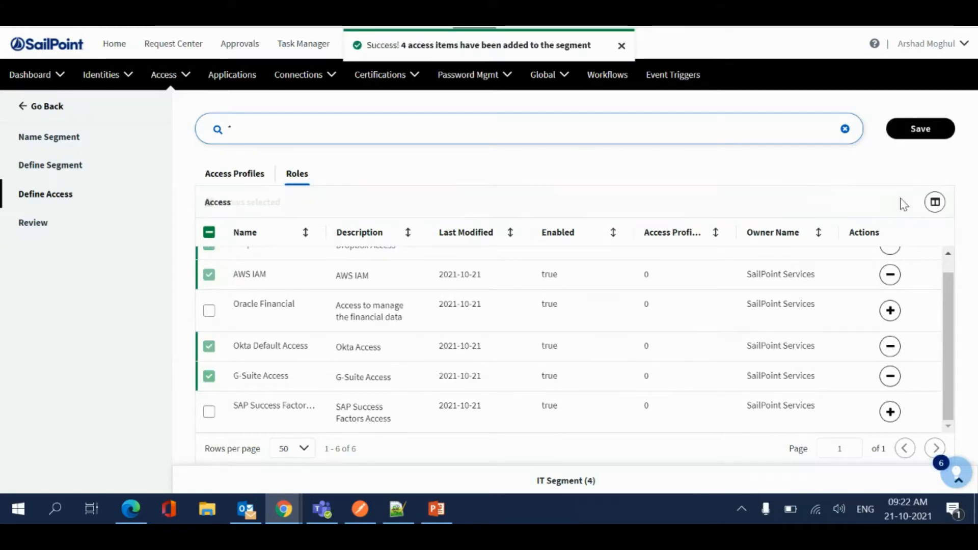
left_click(908, 136)
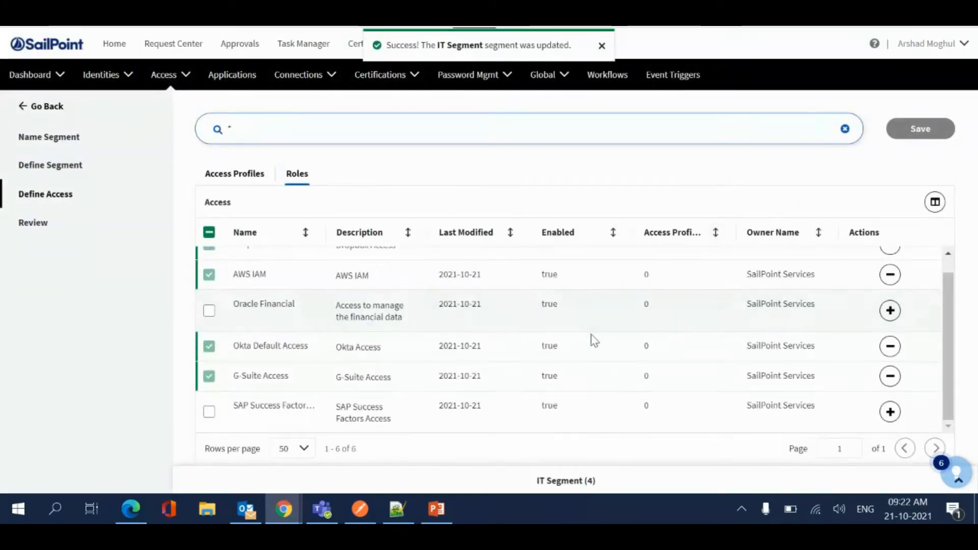
Step: Review the segment's added access items and identity attributes, and save the finished segment
left_click(549, 483)
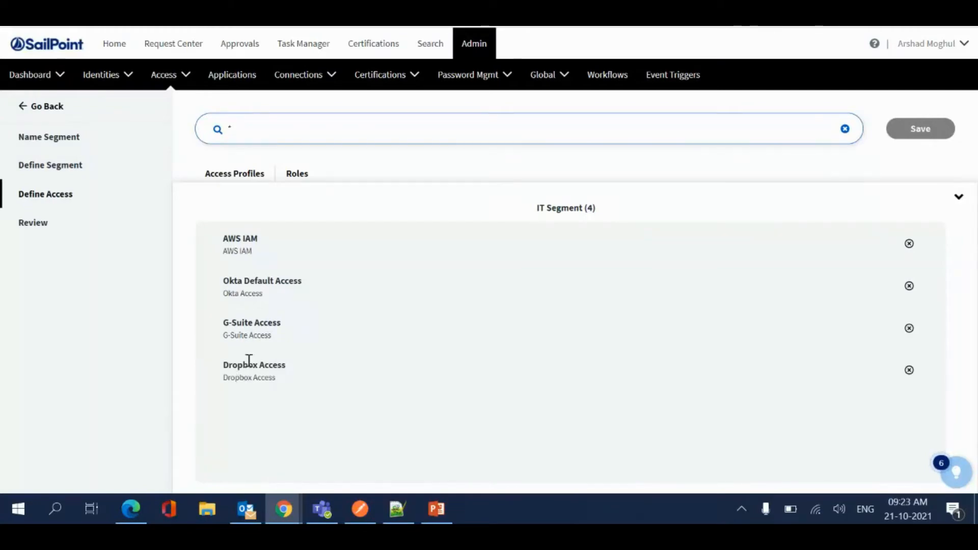
left_click(40, 229)
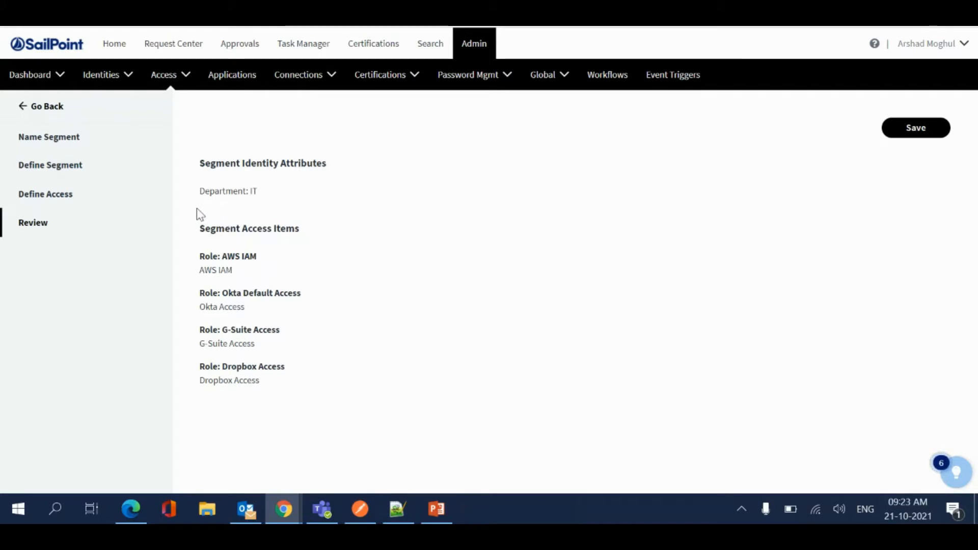
left_click_drag(196, 246, 271, 258)
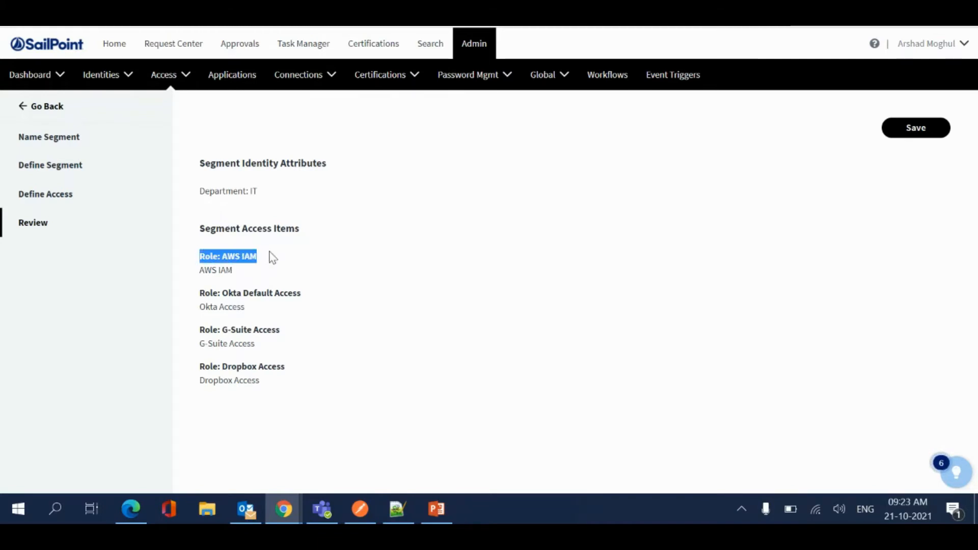
left_click(213, 244)
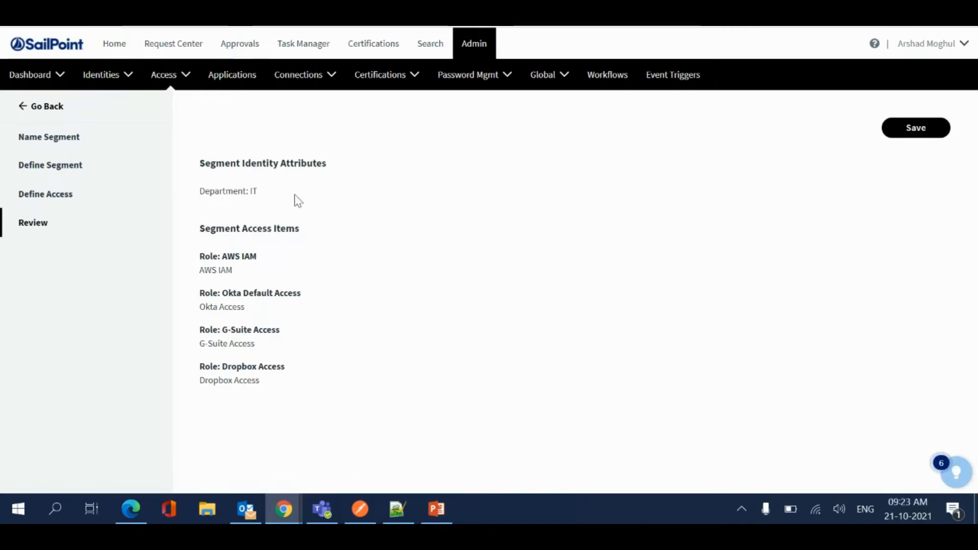
left_click(936, 132)
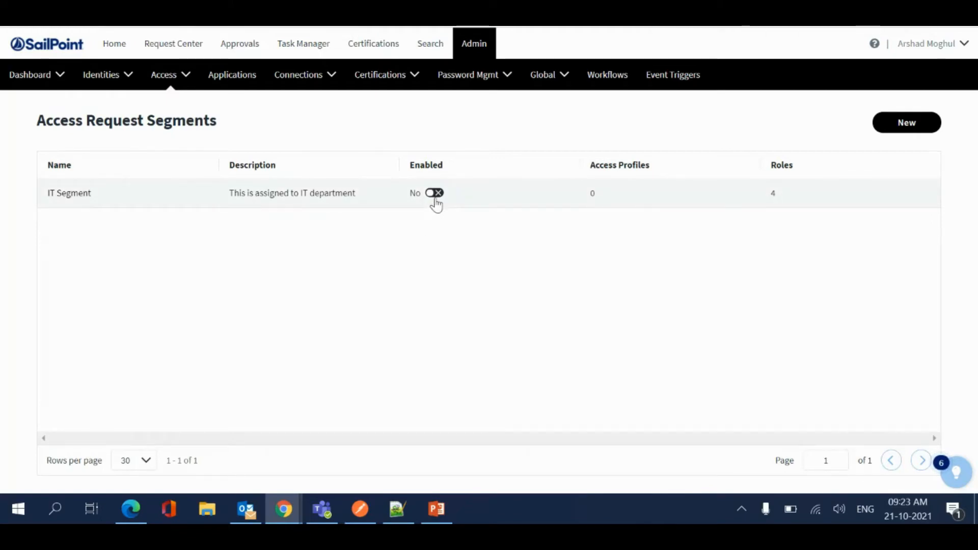
Step: Enable the IT Segment and disable it again, confirming that it no longer limits access requests
left_click(435, 199)
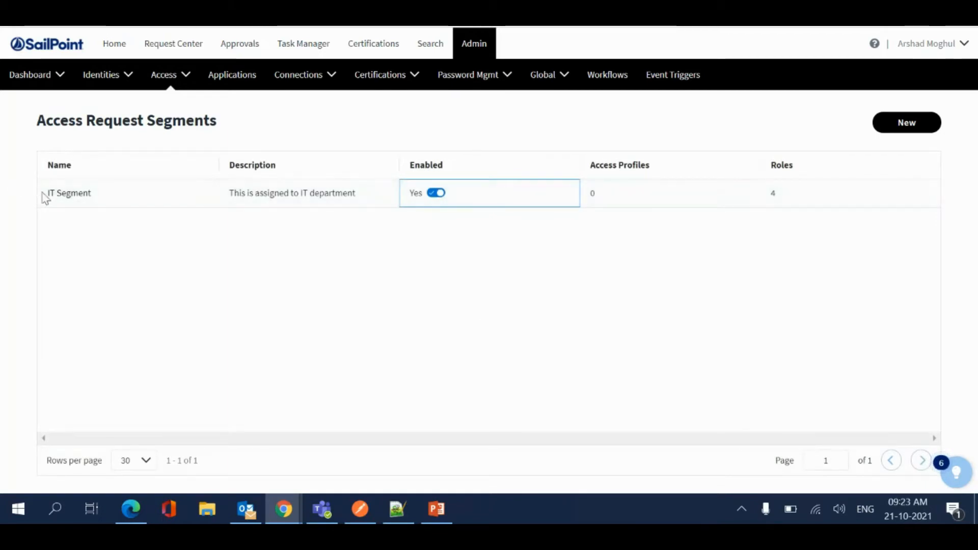
left_click(435, 200)
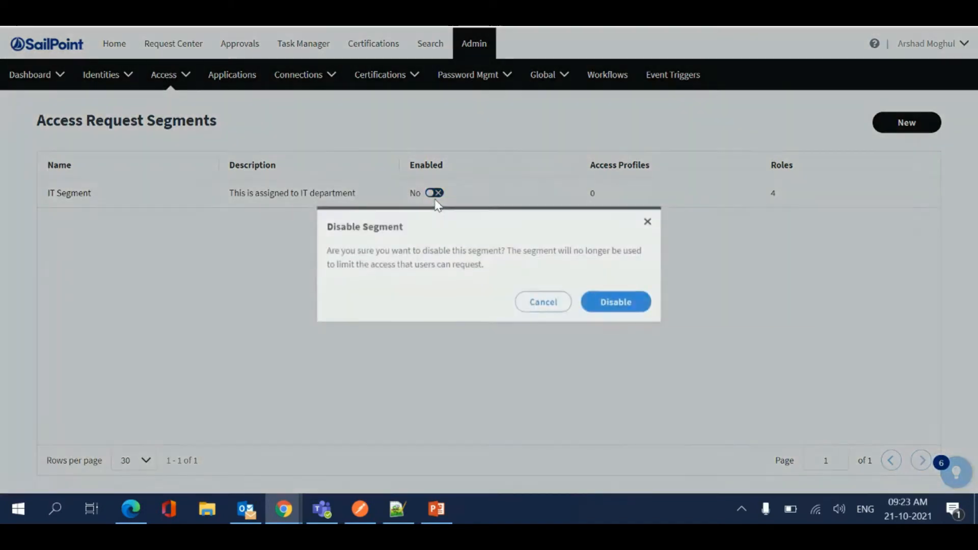
left_click(610, 306)
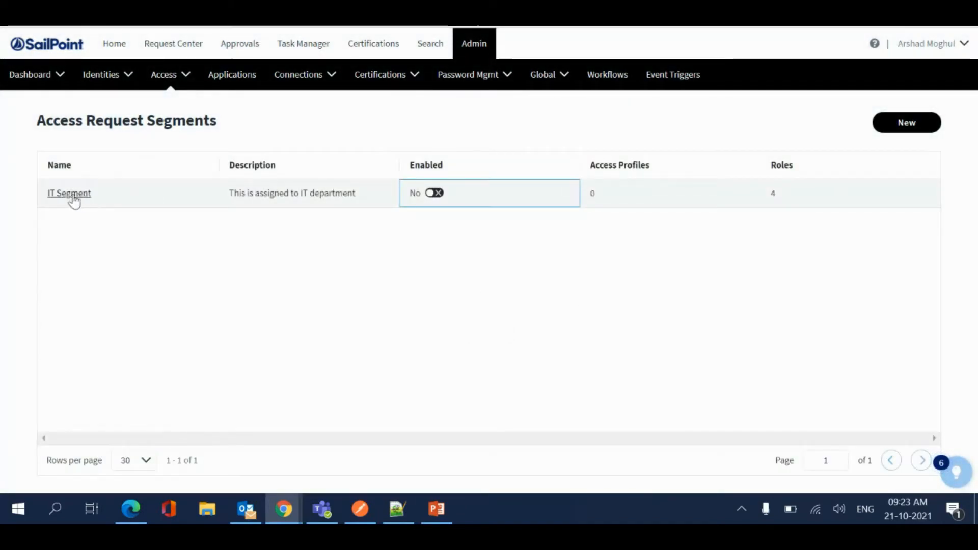
Step: Open the IT Segment for editing and examine the identities included by its segment definition
left_click(73, 196)
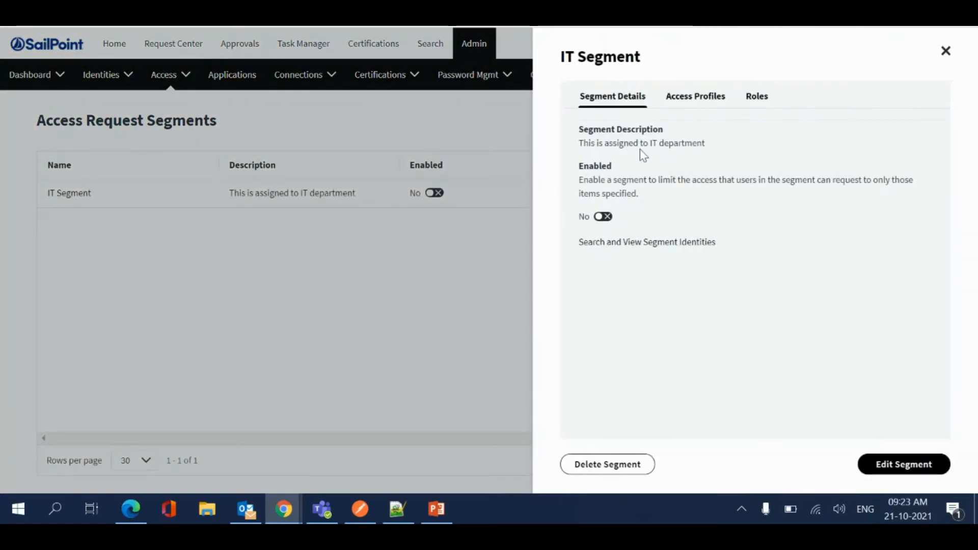
left_click(887, 464)
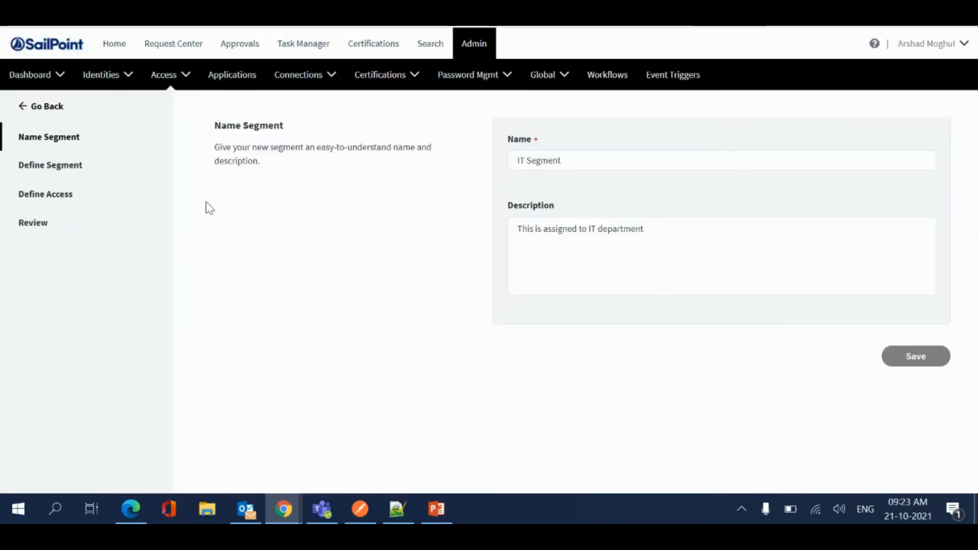
left_click(33, 175)
left_click(43, 193)
left_click(43, 174)
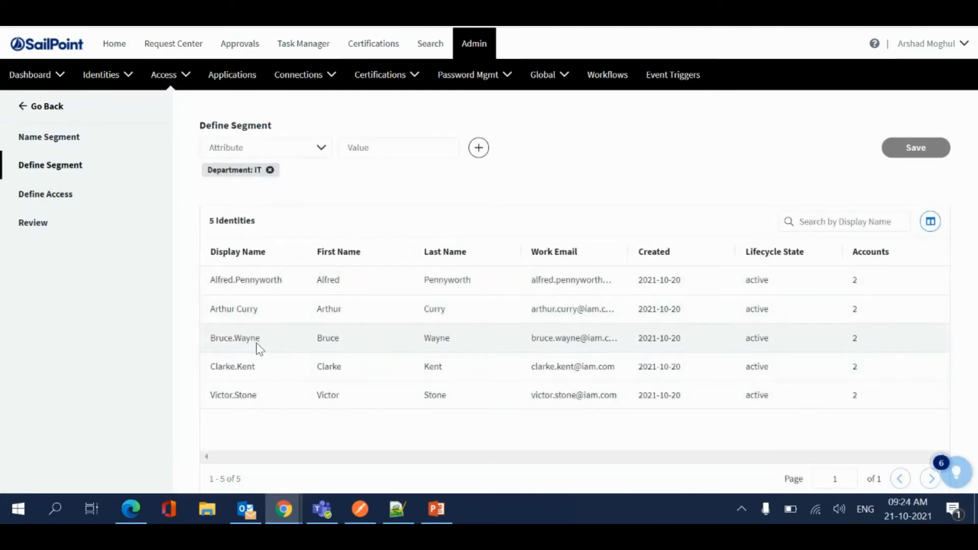
left_click(211, 343)
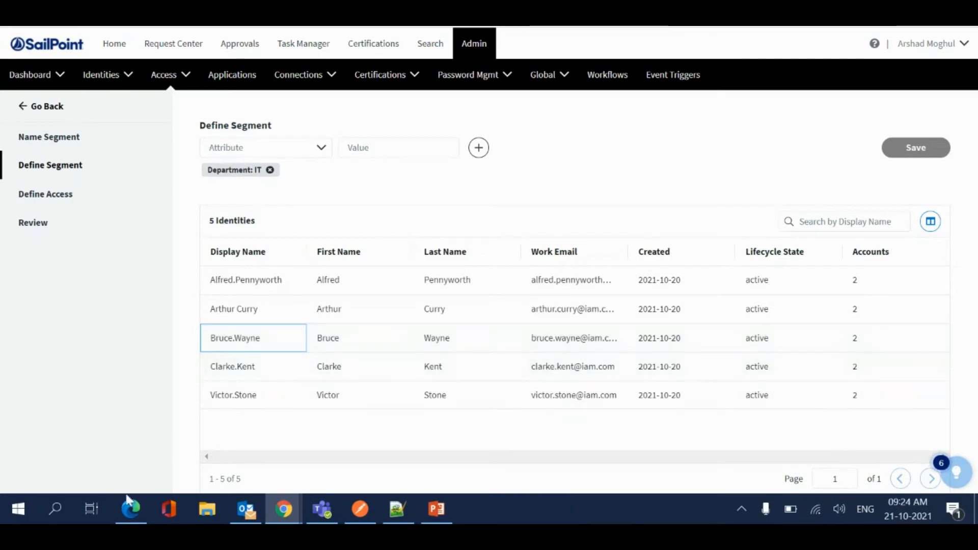
Step: Switch to Microsoft Edge and load the partner201.identitynow.com sign-in page
mouse_move(128, 510)
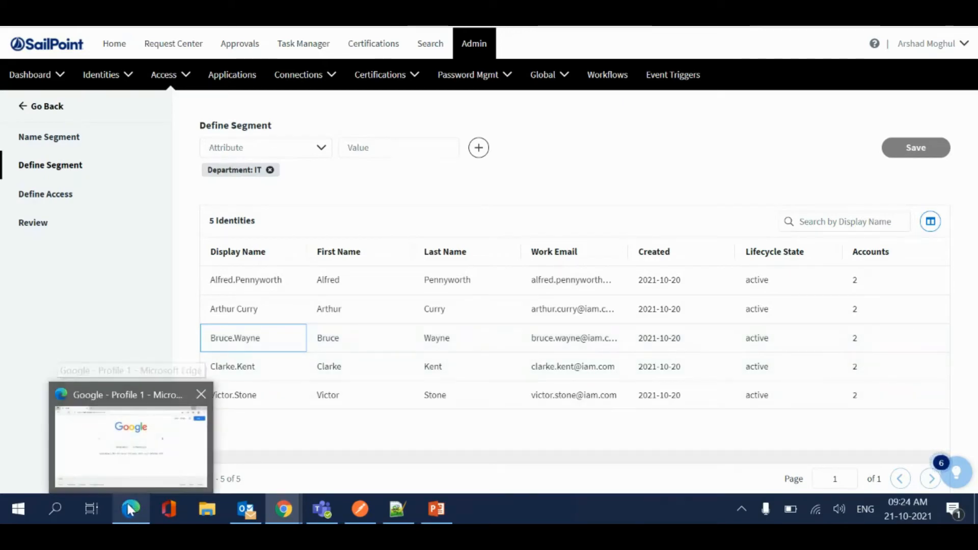
left_click(129, 509)
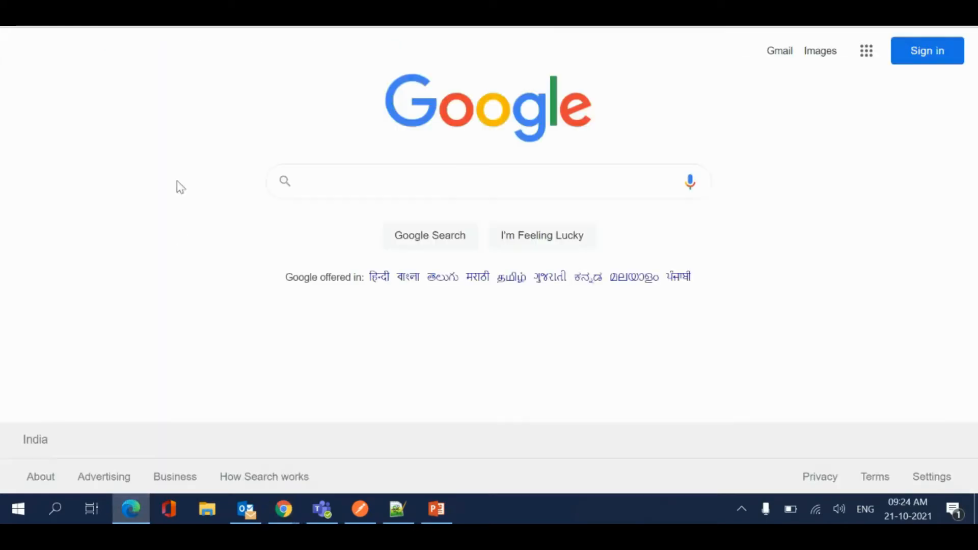
left_click(345, 25)
type("par")
key("Return")
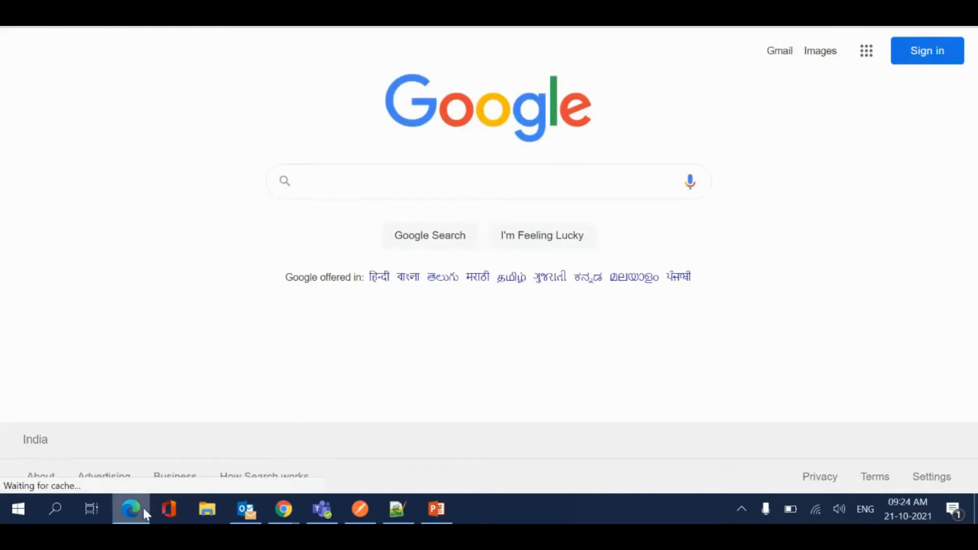
mouse_move(143, 508)
Step: Sign in with the IT department identity's user name and account password, and dismiss the offer to save the password
left_click(394, 146)
type("B")
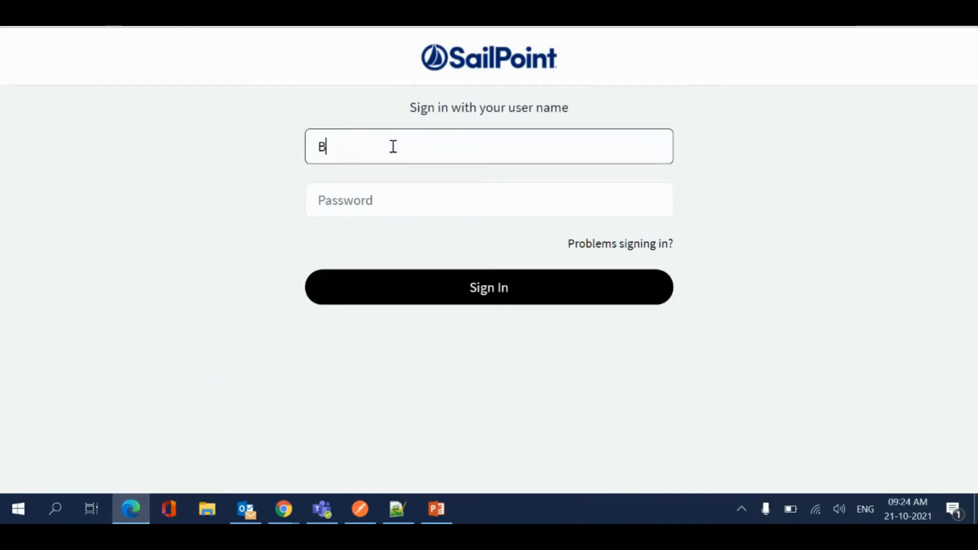
type("ruce.Wayne")
key("Tab")
type("•••••••••")
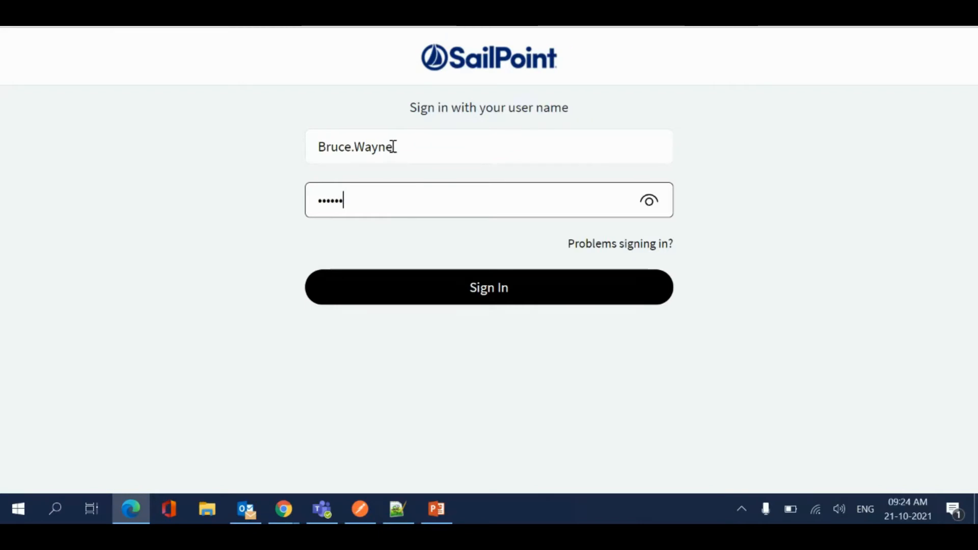
key("Return")
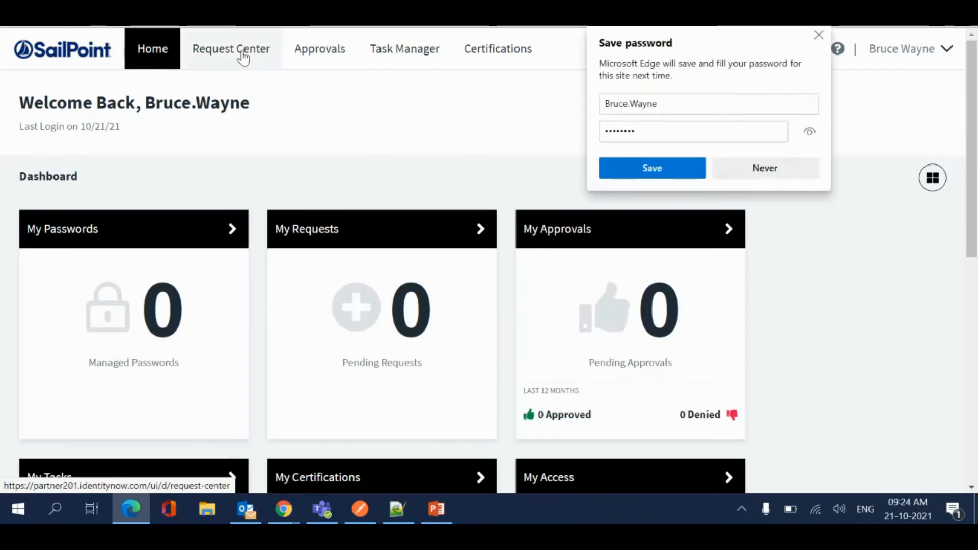
left_click(822, 40)
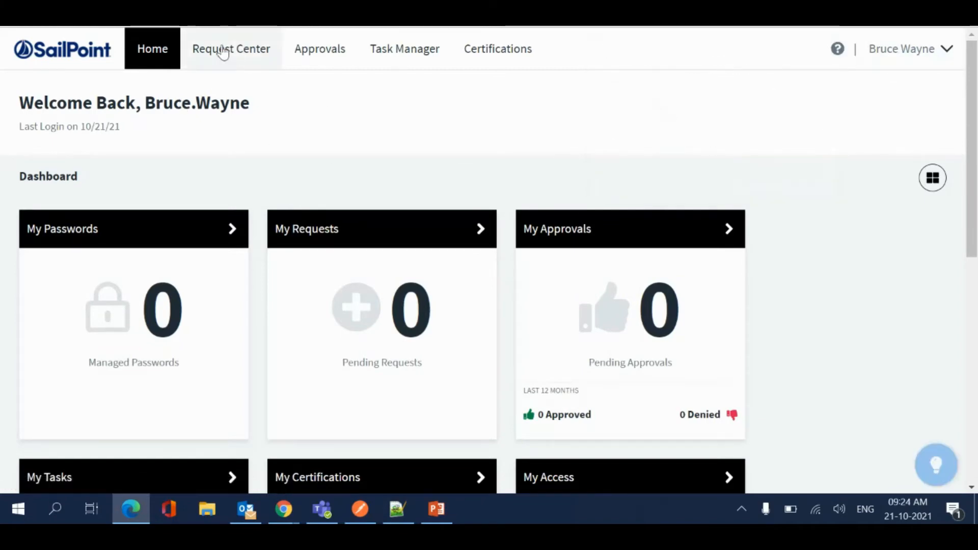
Step: Open the Request Center as the IT identity and examine the roles available for request
left_click(234, 49)
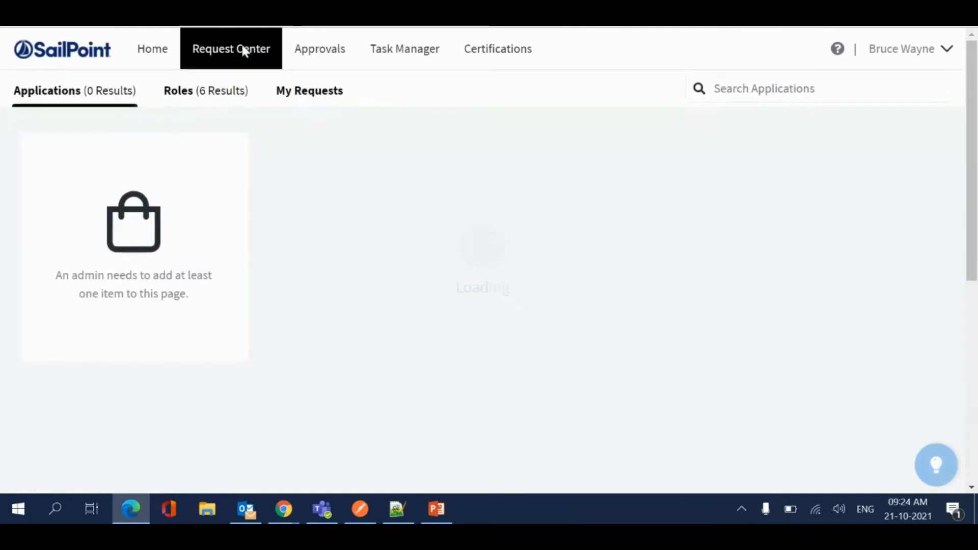
left_click(207, 92)
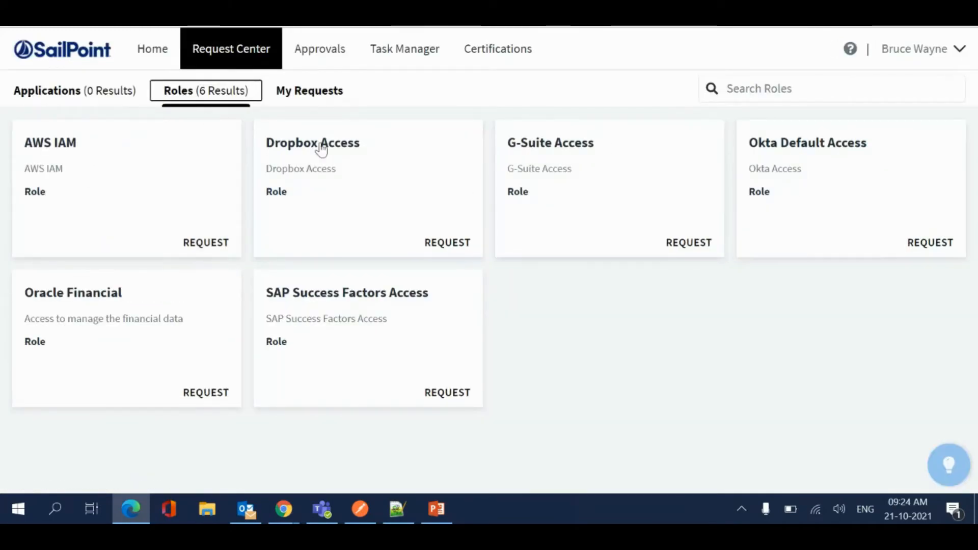
left_click(65, 196)
left_click(475, 312)
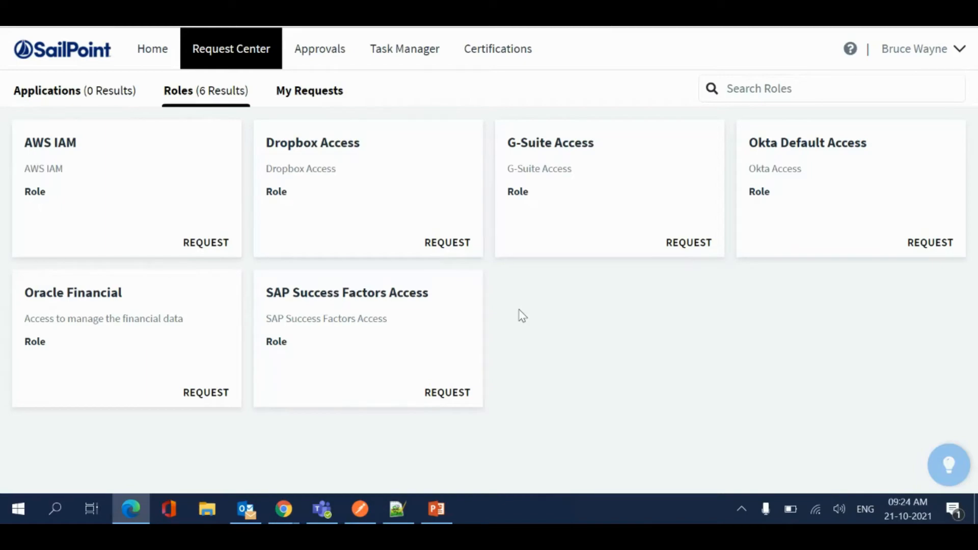
Step: Switch back to the admin session in Chrome, enable the IT Segment and reload the segments list
key("alt+Tab")
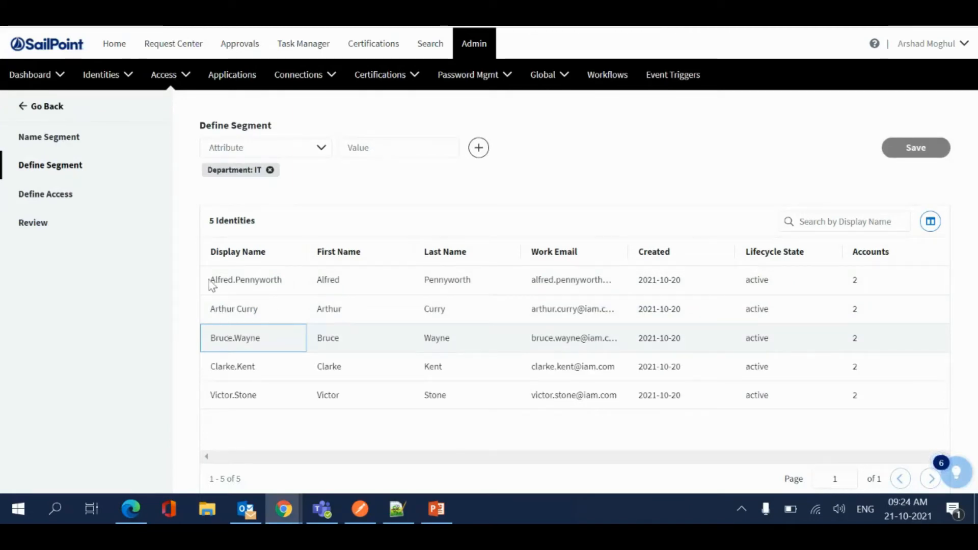
left_click(24, 115)
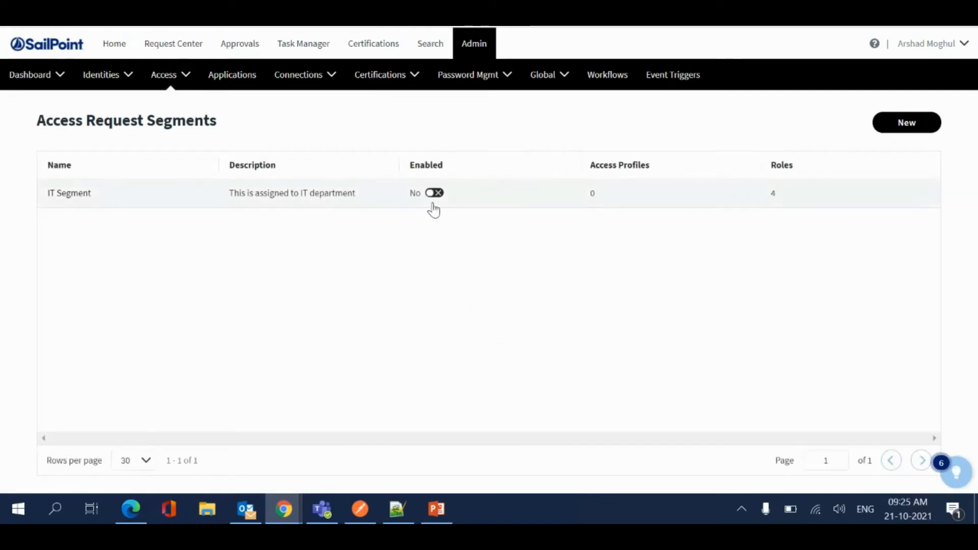
left_click(434, 194)
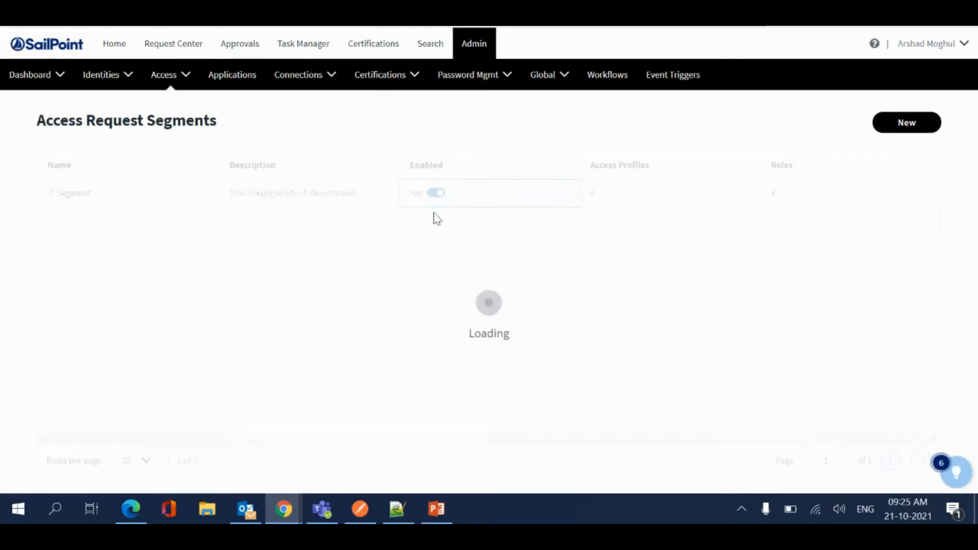
right_click(495, 334)
left_click(529, 159)
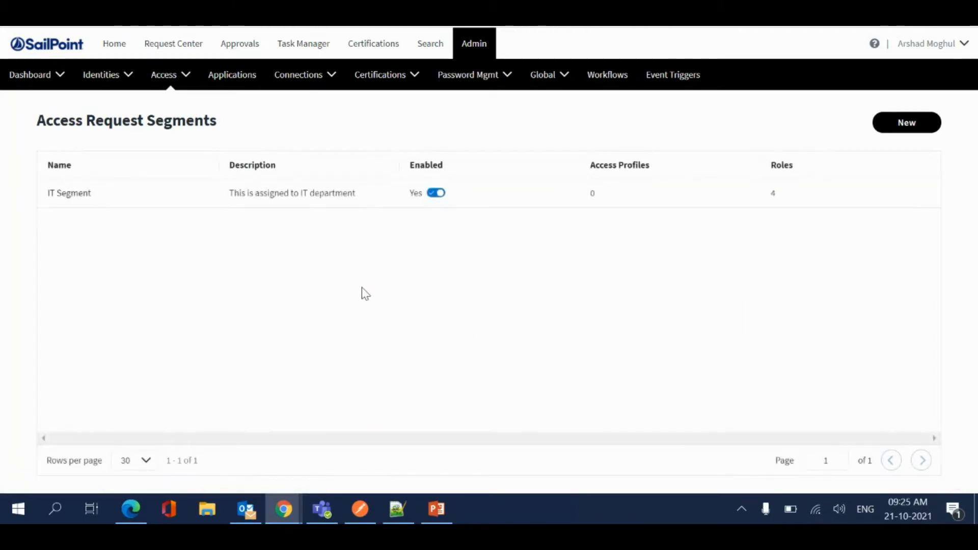
Step: Switch to the IT identity's session in Edge and reopen the Request Center to recheck the requestable roles
key("alt+Tab")
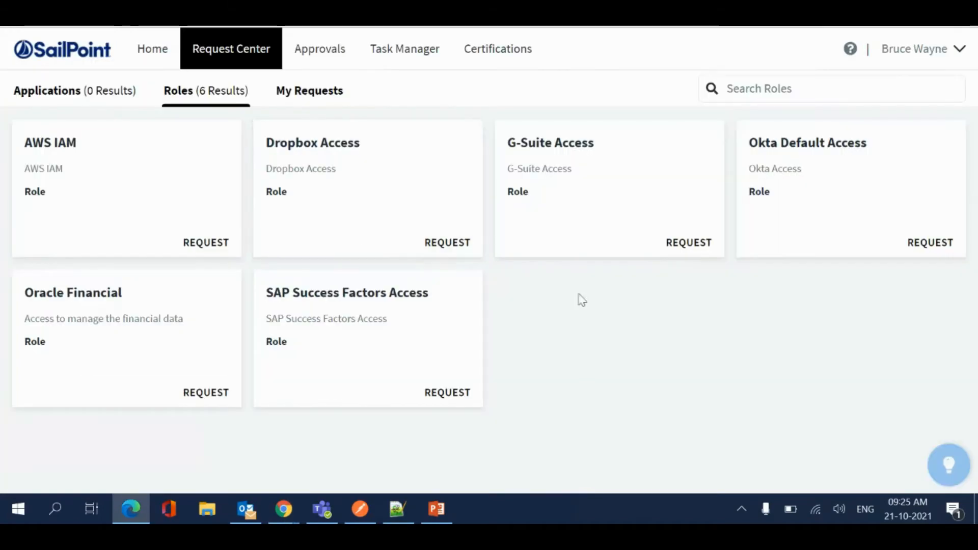
left_click(146, 64)
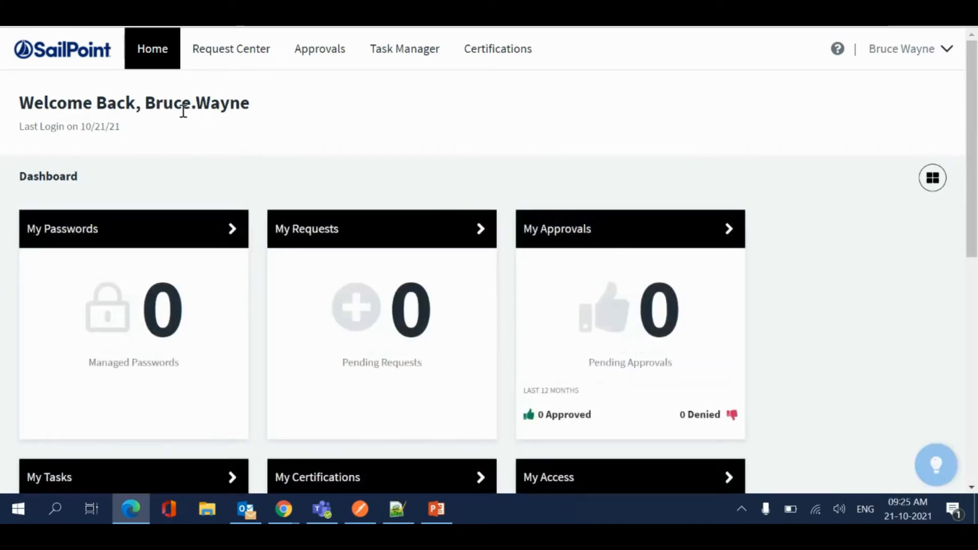
left_click(192, 57)
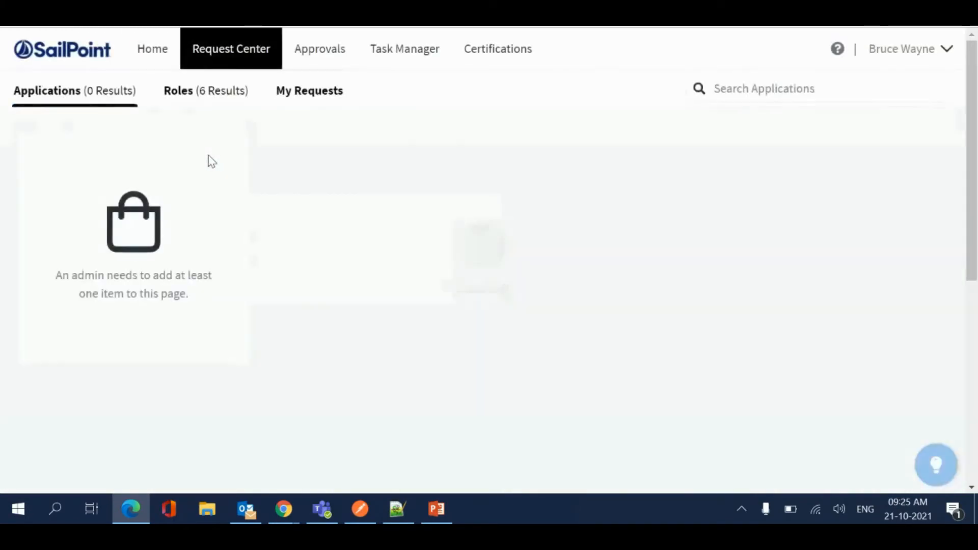
left_click(188, 104)
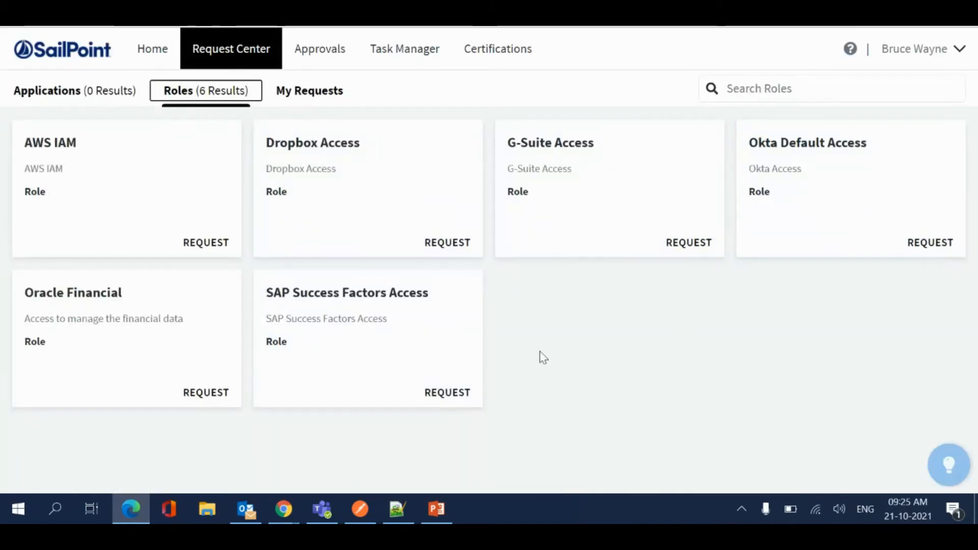
Step: Return to the admin session in Chrome, reopen the access request segments list and check the IT Segment's number of roles
key("alt+Tab")
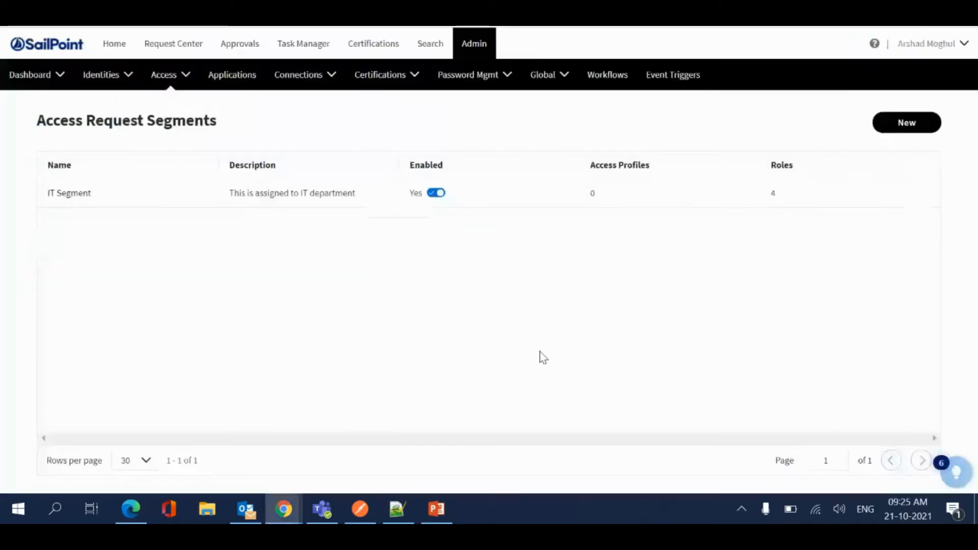
mouse_move(170, 75)
left_click(176, 128)
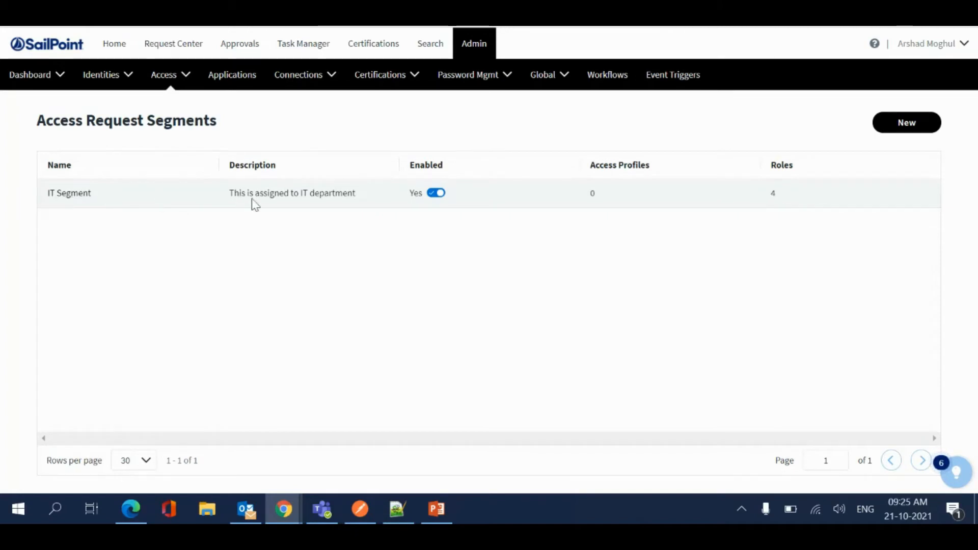
left_click_drag(759, 191, 790, 190)
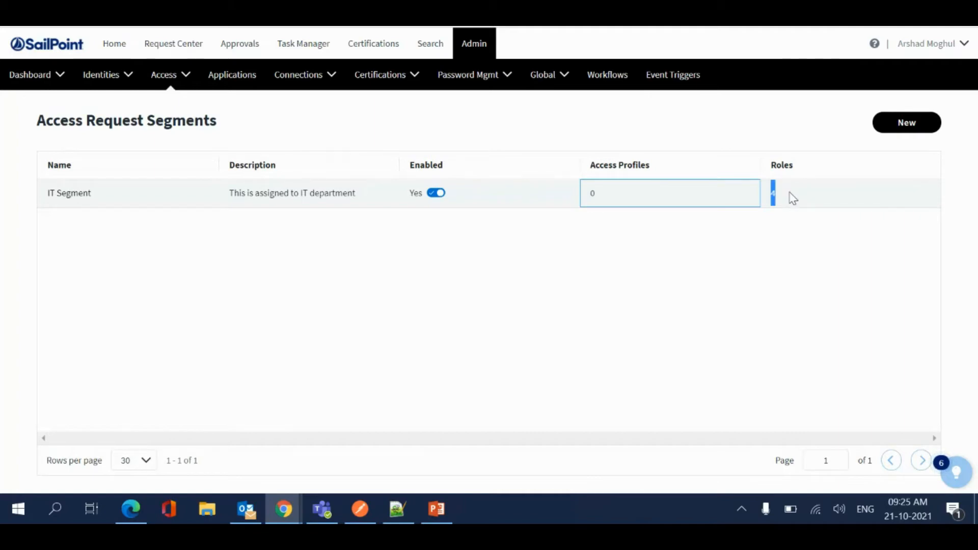
left_click(785, 241)
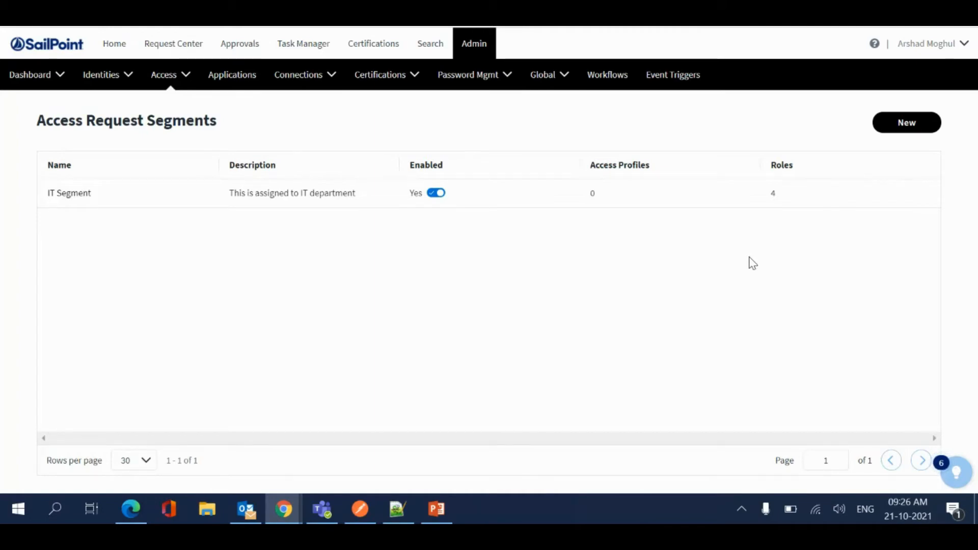
Step: Create a new segment named Finance with the description "This is to used finance related applications" and save it
left_click(903, 125)
left_click(564, 153)
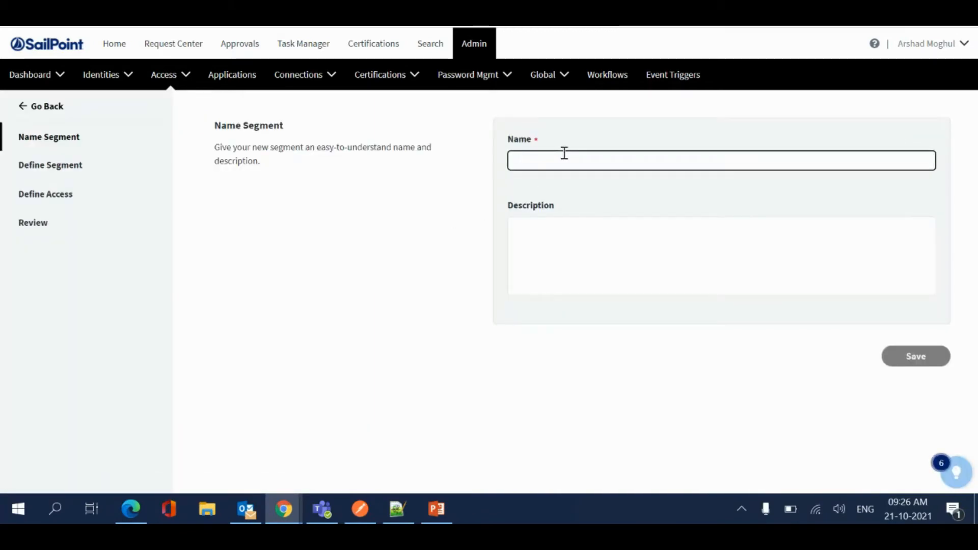
type("Finance")
key("Tab")
type("Thi")
type("s t")
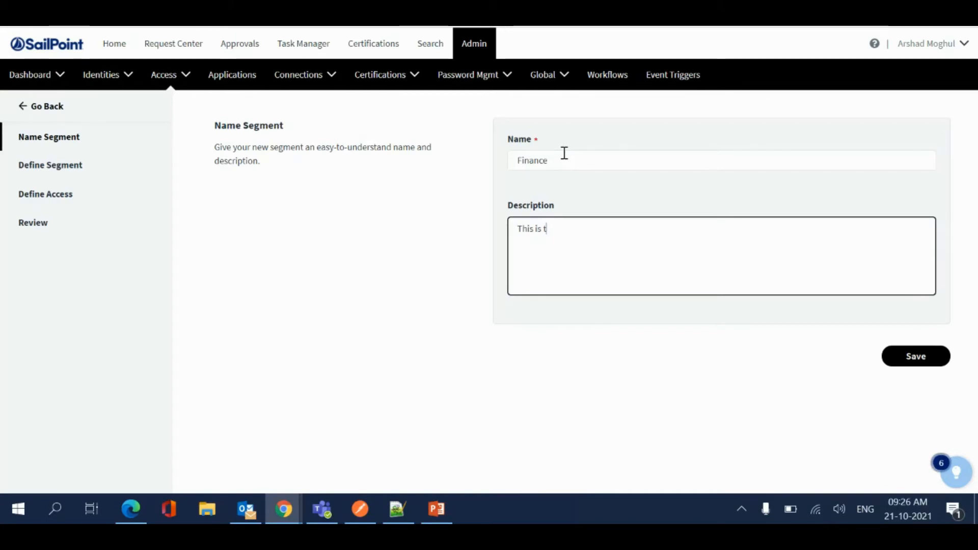
type("o used finance related applications")
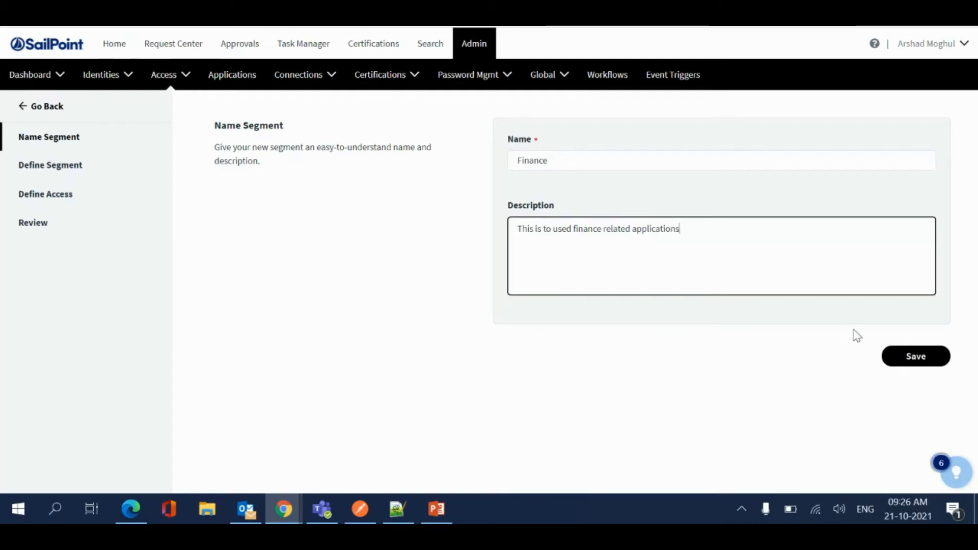
left_click(931, 365)
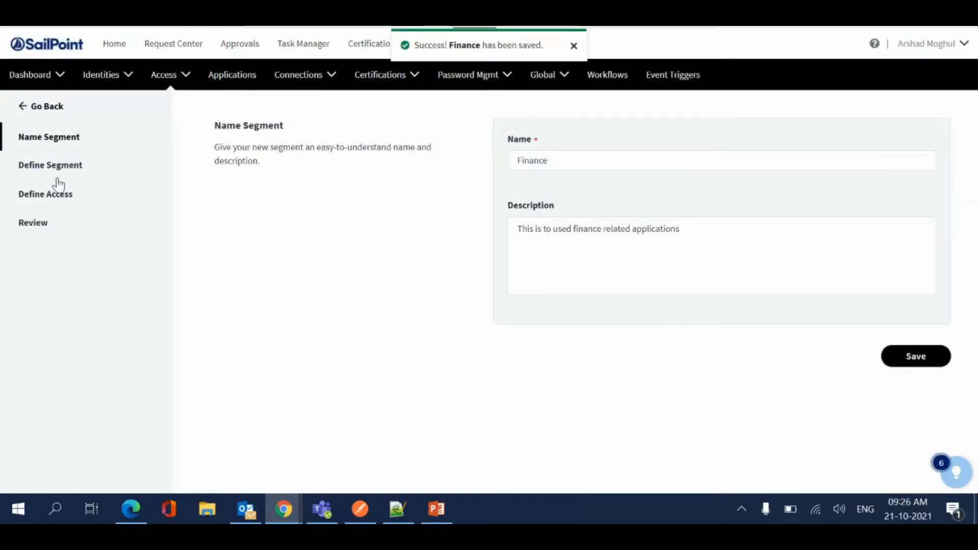
Step: Define the Finance segment's identities with the attribute Department set to Finance and save the criteria
left_click(60, 173)
left_click(260, 147)
type("departmen")
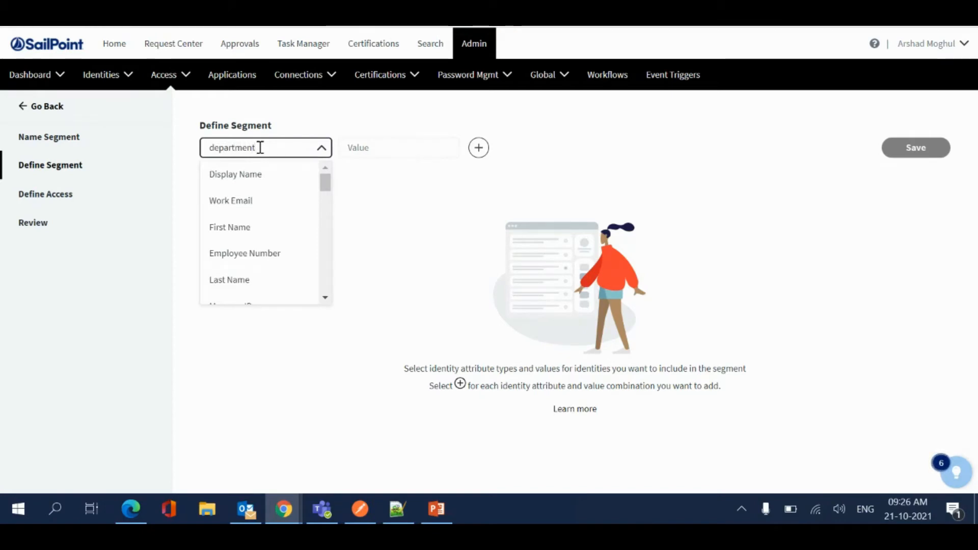
left_click(250, 179)
left_click(350, 149)
type("Fa")
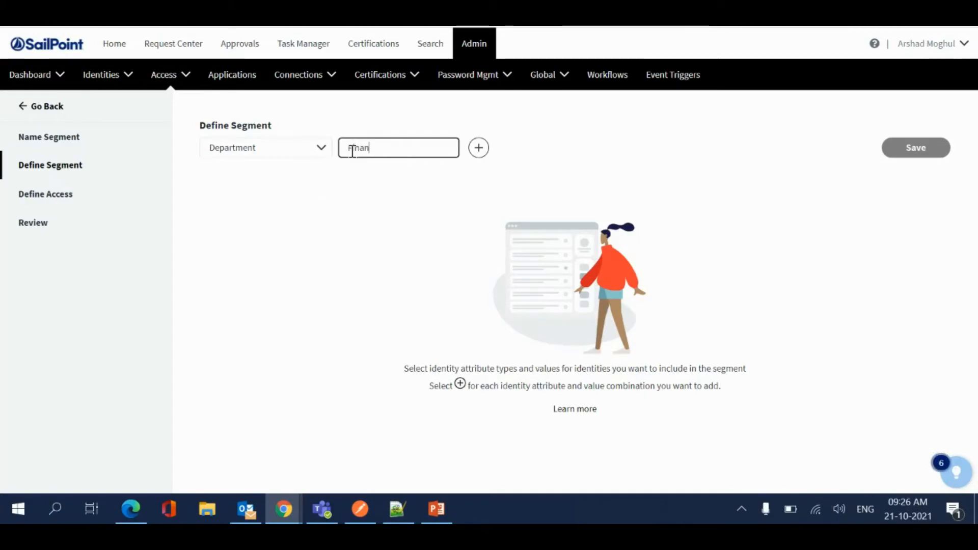
left_click(477, 156)
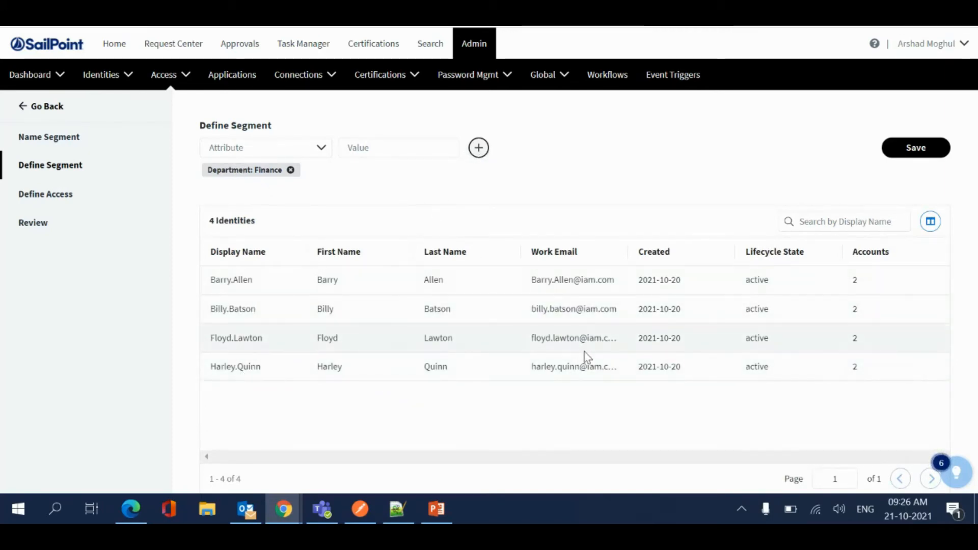
left_click(925, 148)
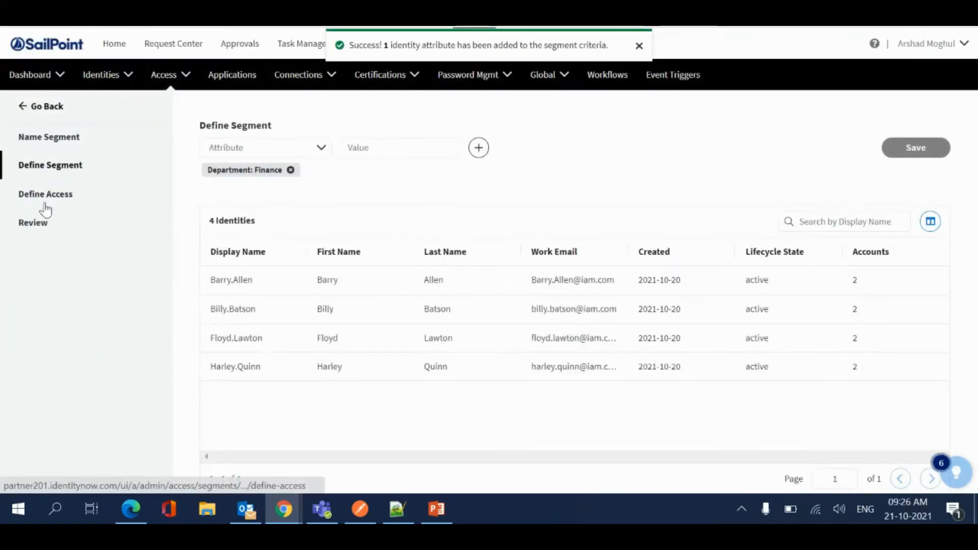
Step: Search all access with "*", add the roles Oracle Financial and SAP Success Factors Access to the Finance segment, and save
left_click(45, 205)
left_click(264, 126)
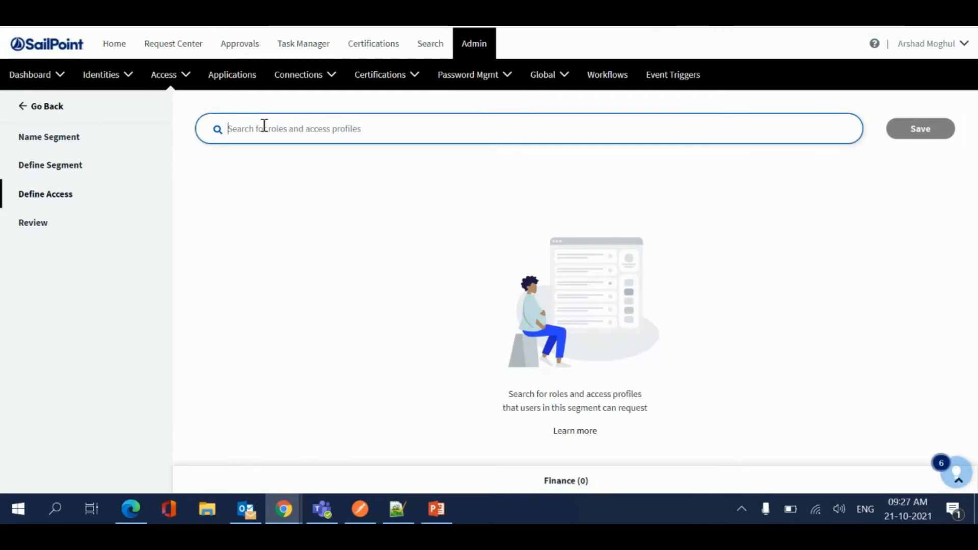
type("*")
key("Return")
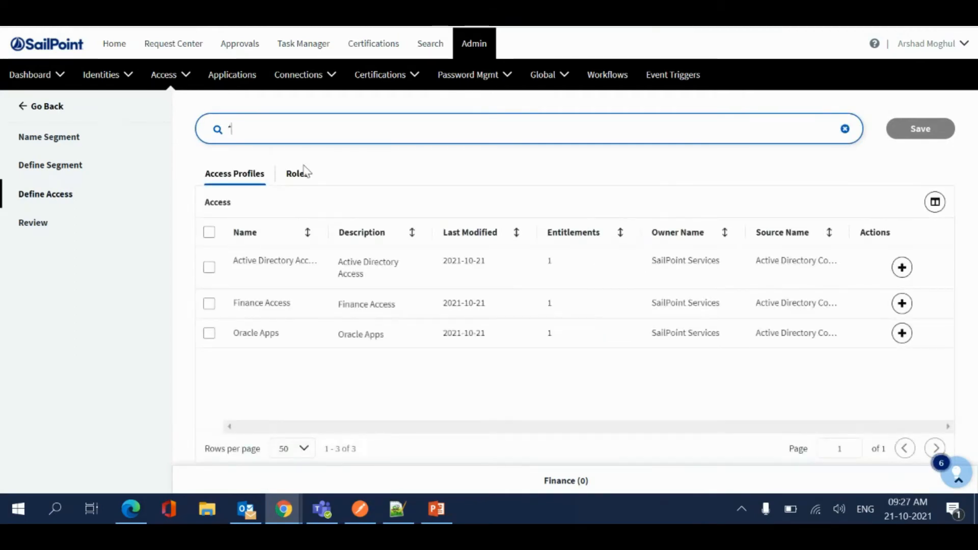
left_click(299, 175)
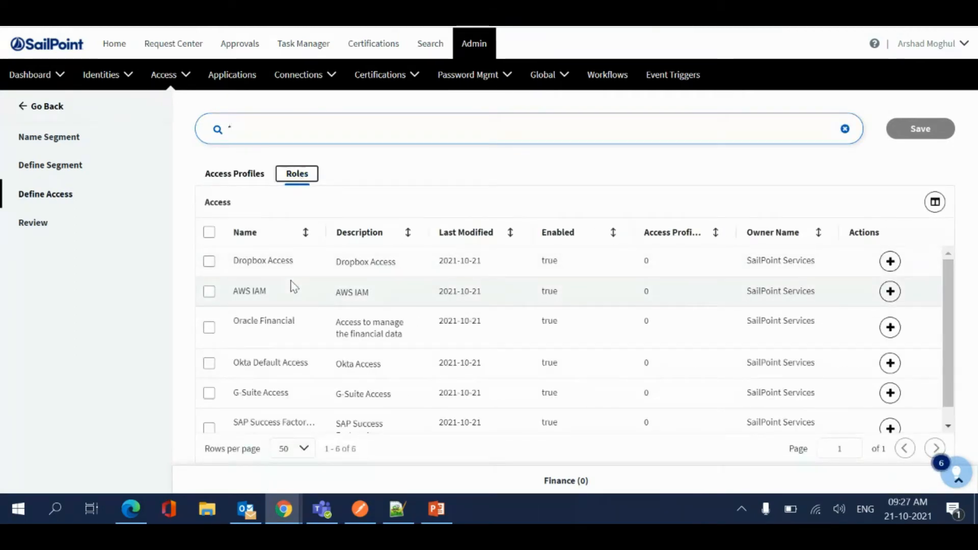
left_click(208, 332)
left_click(208, 330)
scroll(227, 356, "down", 1)
left_click(209, 412)
left_click(886, 200)
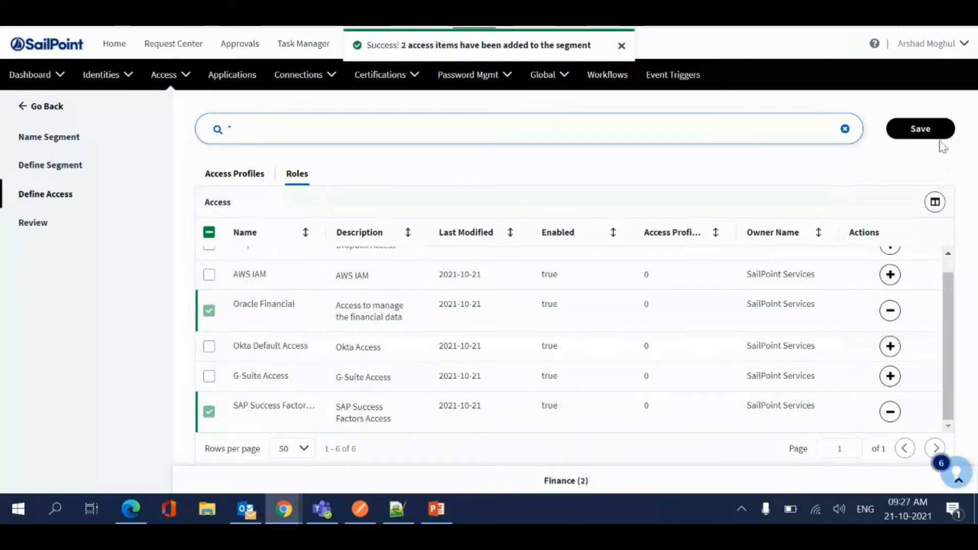
left_click(928, 137)
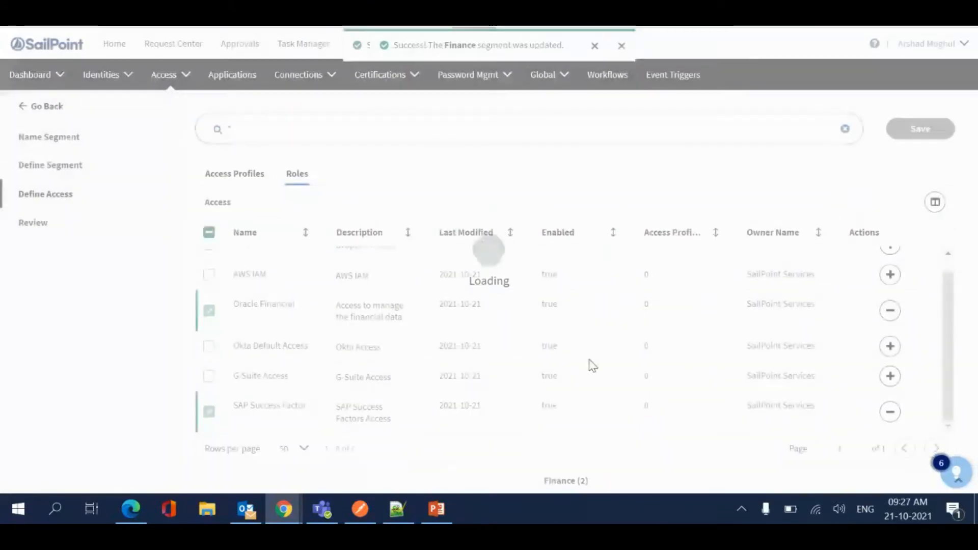
Step: Review the Finance segment's selected roles and identity attributes, and save the completed segment
left_click(552, 488)
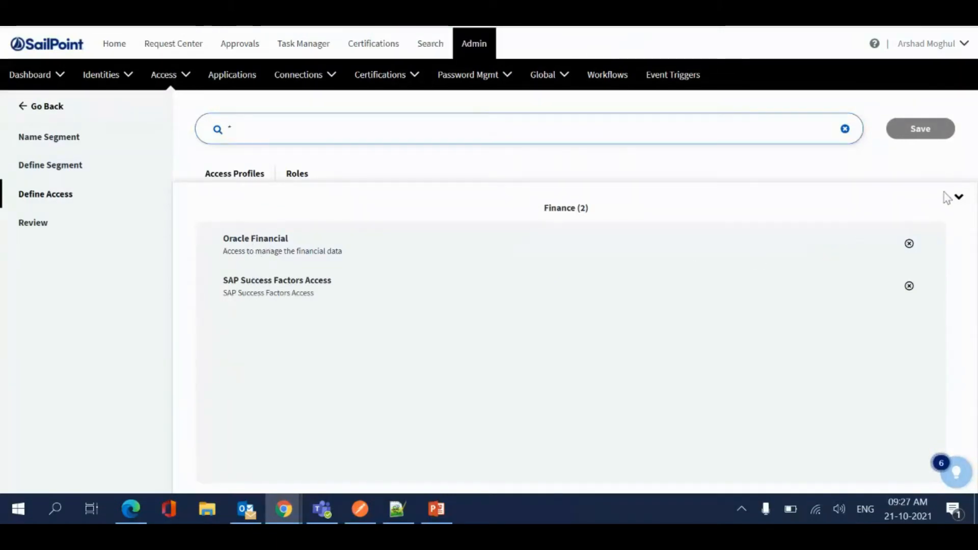
left_click(957, 199)
left_click(3, 224)
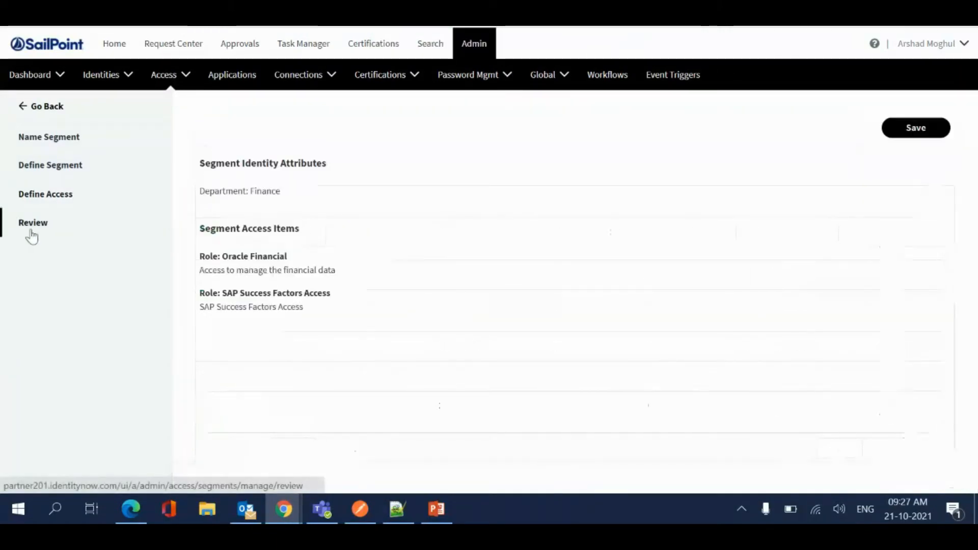
left_click_drag(201, 257, 369, 302)
left_click(919, 125)
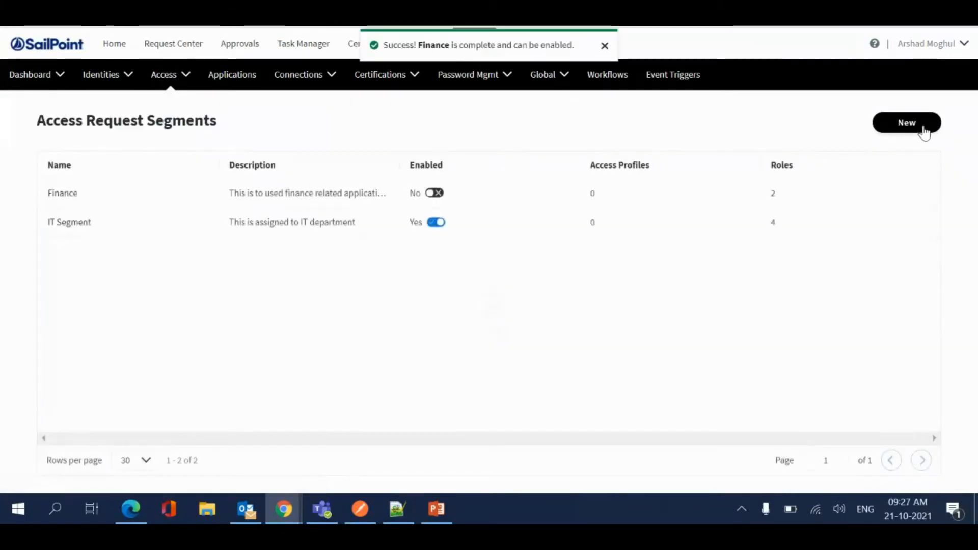
Step: Reload the access request segments list and enable the Finance segment
right_click(323, 265)
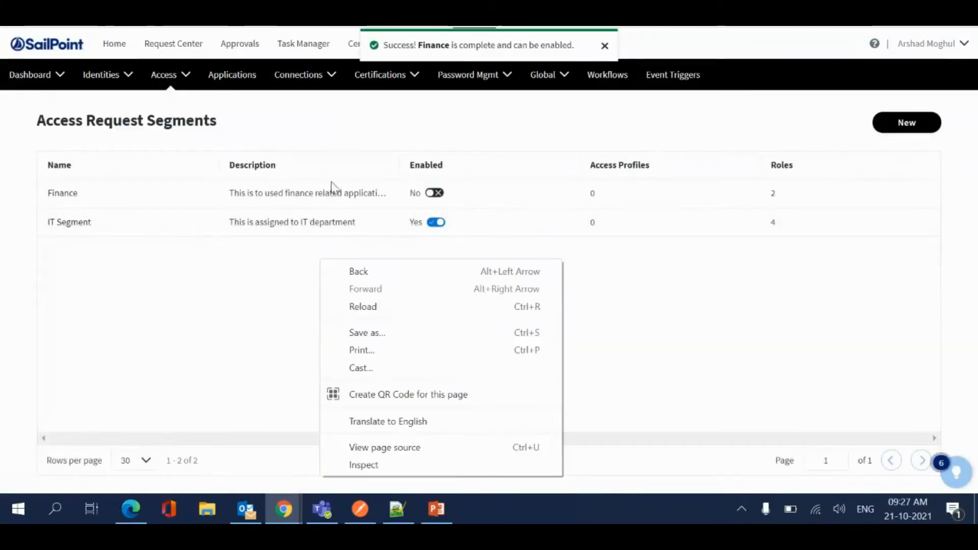
left_click(341, 308)
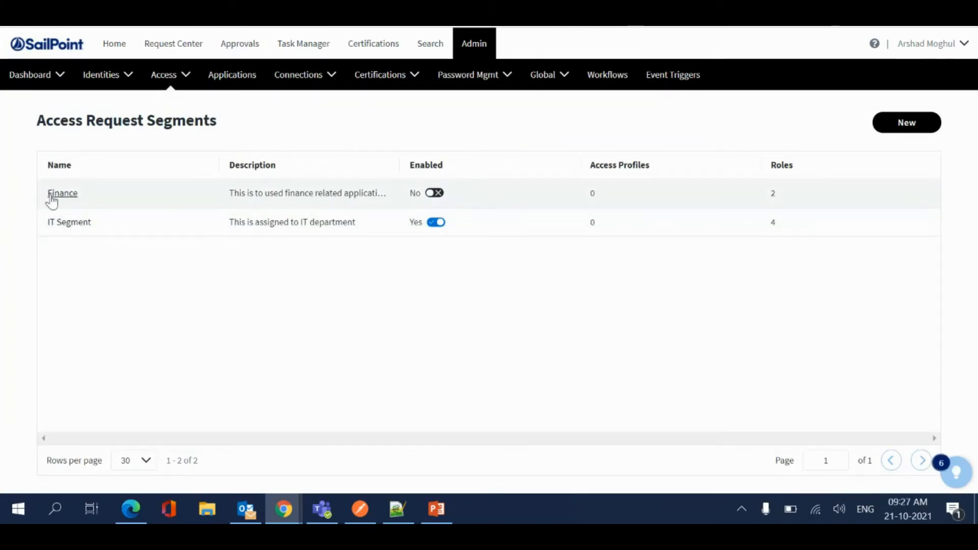
left_click(434, 193)
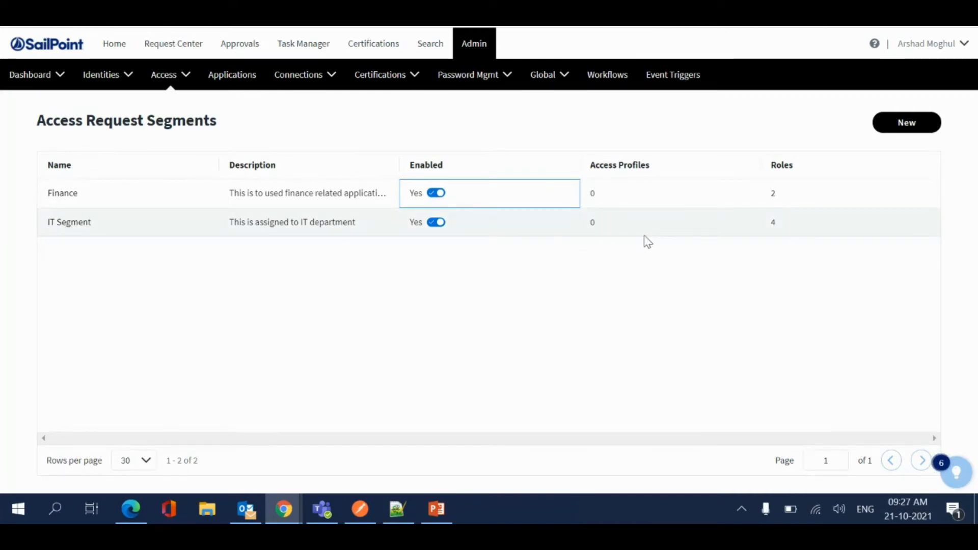
Step: View the IT Segment's details and compare the number of roles in the IT and Finance segments
left_click(59, 224)
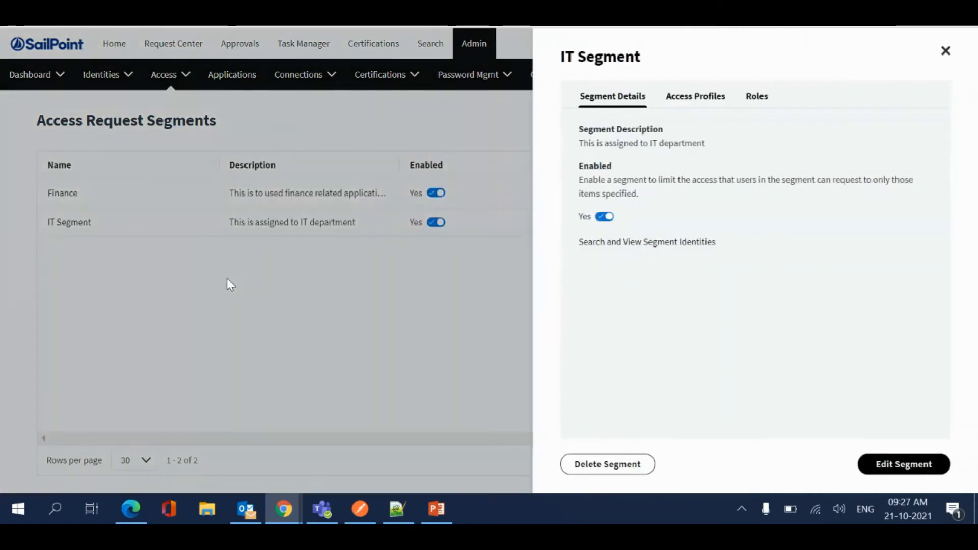
left_click(228, 278)
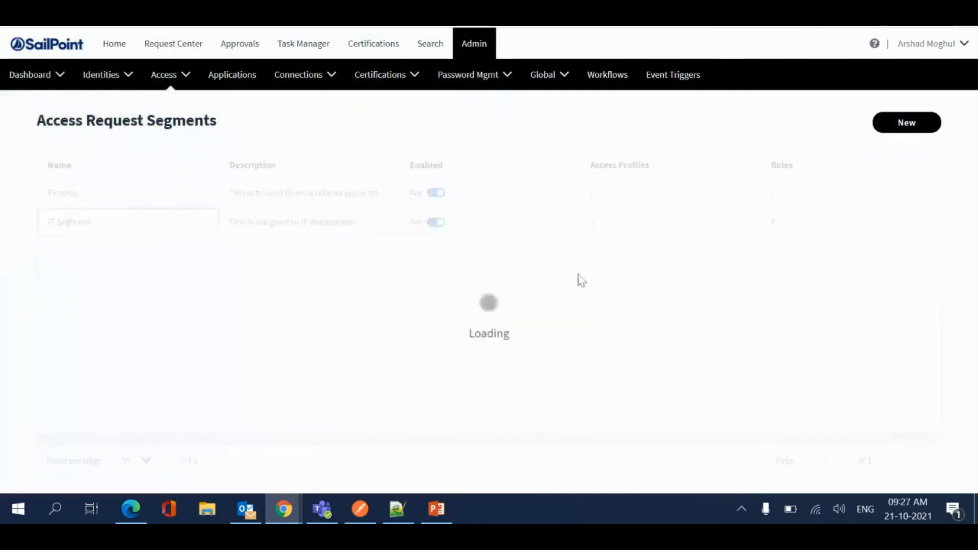
left_click_drag(780, 223, 766, 224)
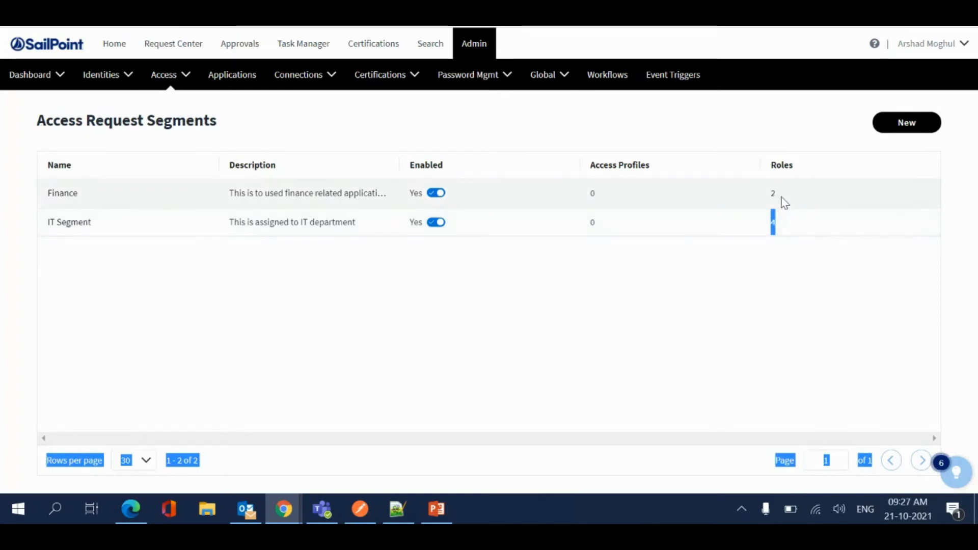
left_click_drag(782, 199, 767, 198)
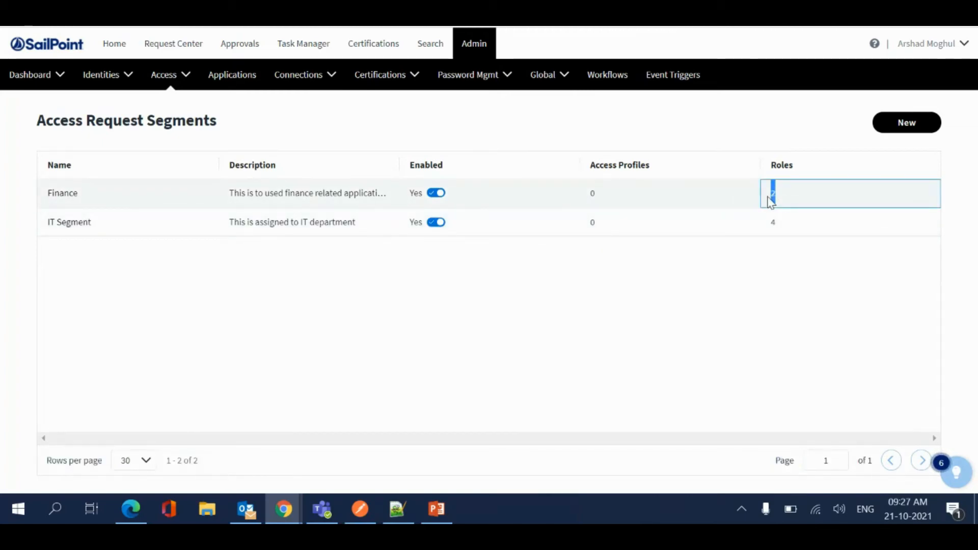
left_click(769, 223)
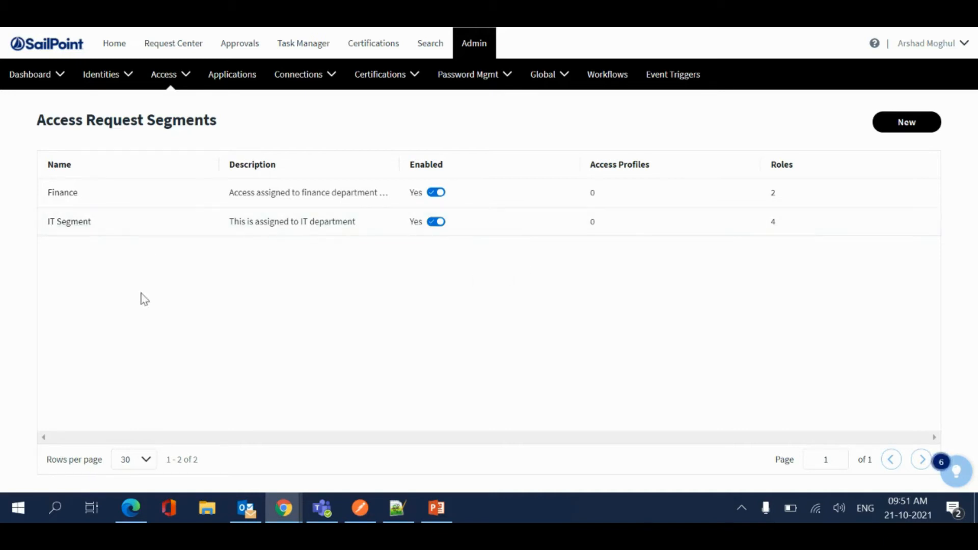
Step: Switch to the IT identity's session in Edge and check the requestable roles in the Request Center
key("alt+Tab")
key("Tab")
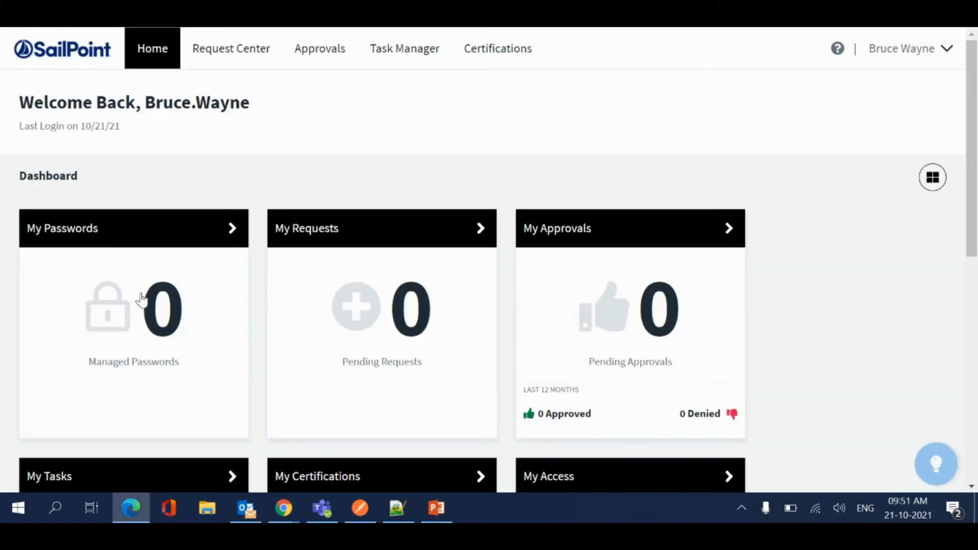
left_click(219, 66)
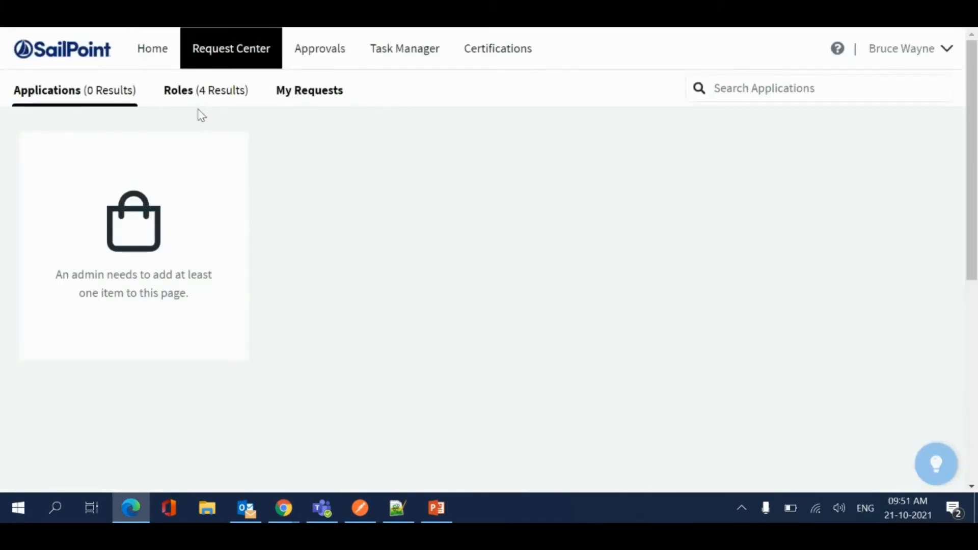
left_click(204, 100)
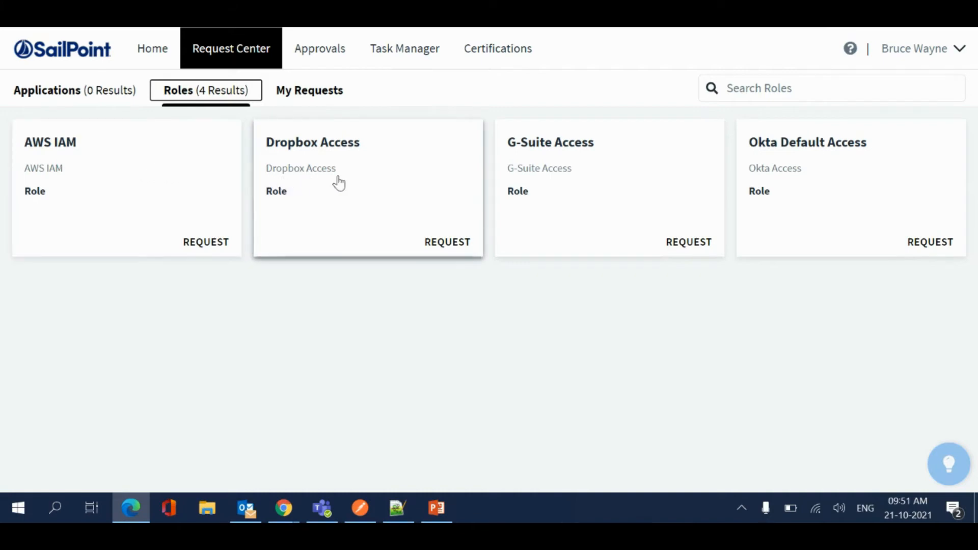
left_click(331, 293)
Step: Return to the admin session in Chrome, open the Finance segment for editing and look up an identity among its members
key("alt+Tab")
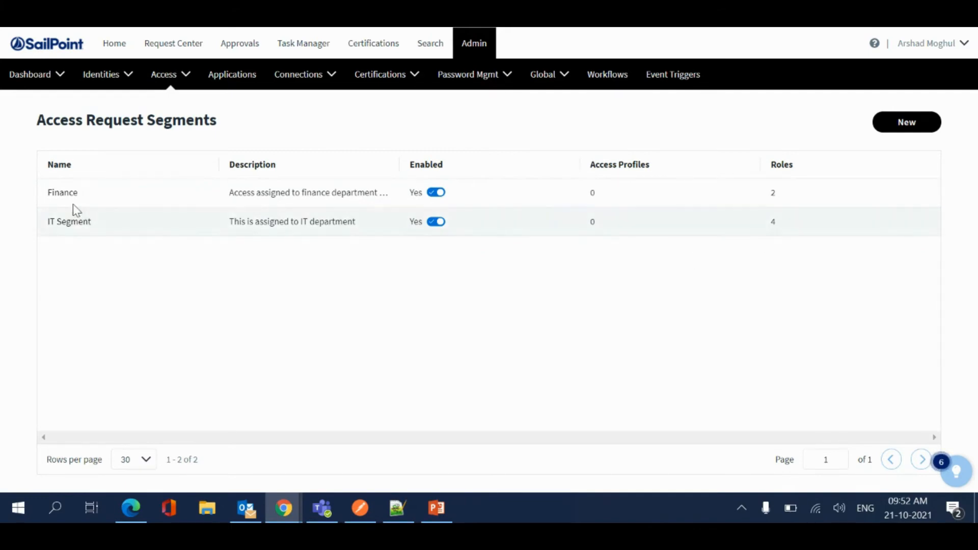
left_click(64, 193)
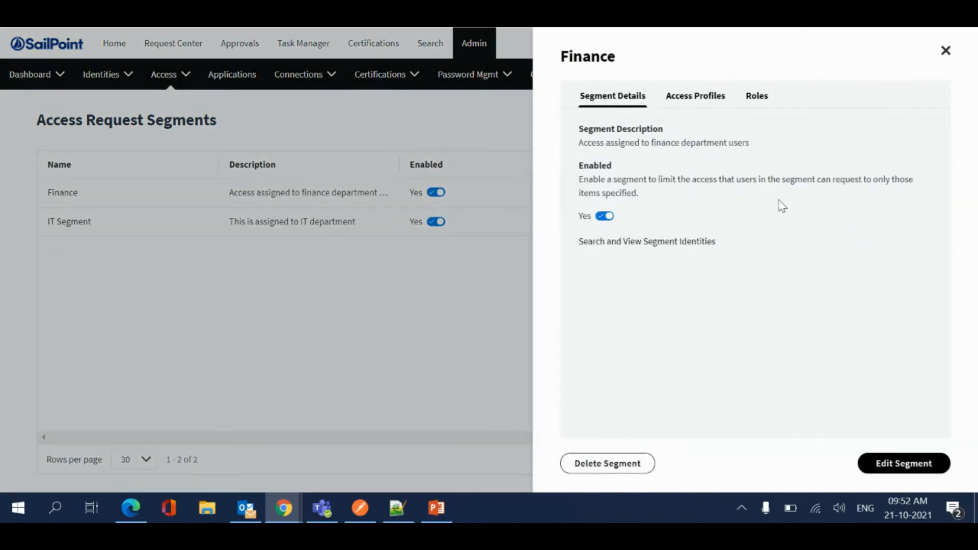
left_click(873, 464)
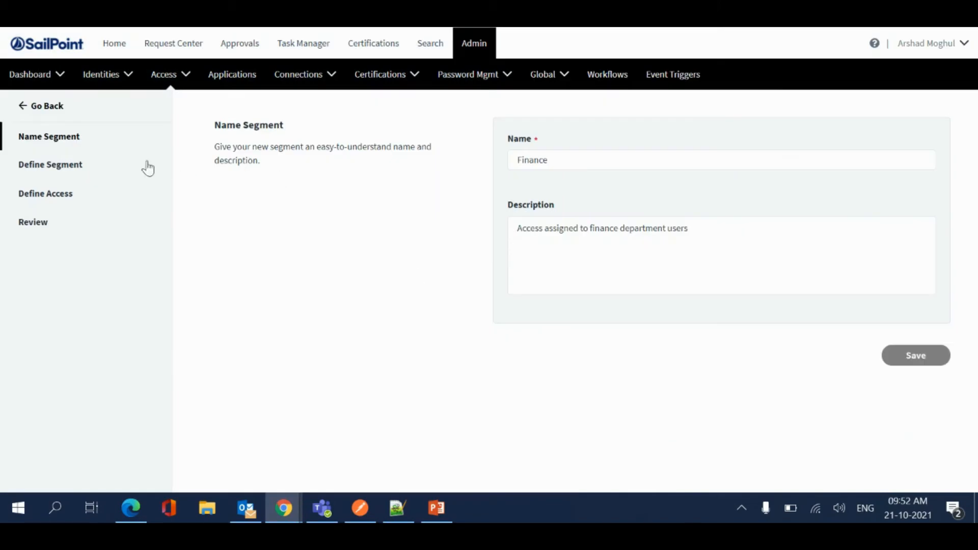
left_click(61, 171)
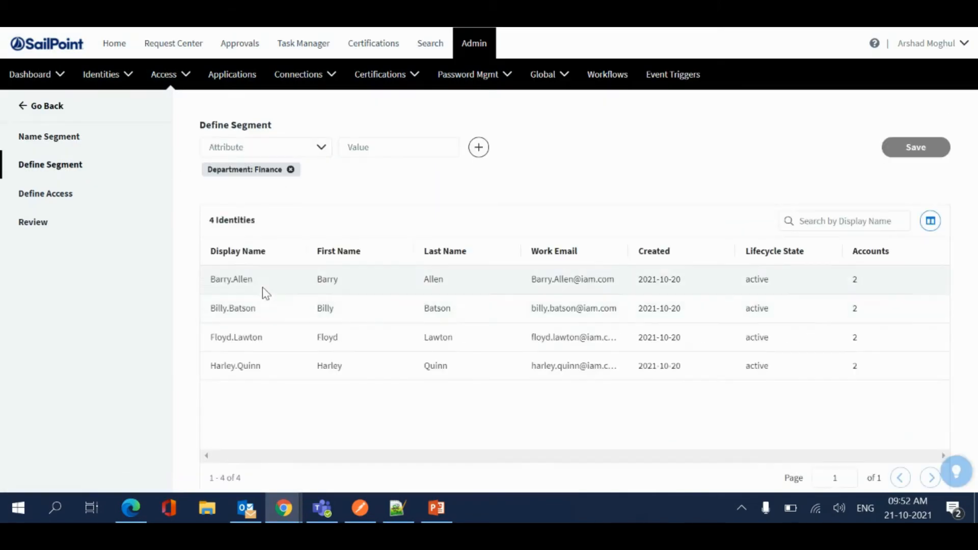
double_click(253, 281)
Step: Switch to the IT identity's session in Edge and sign out of it
key("alt+Tab")
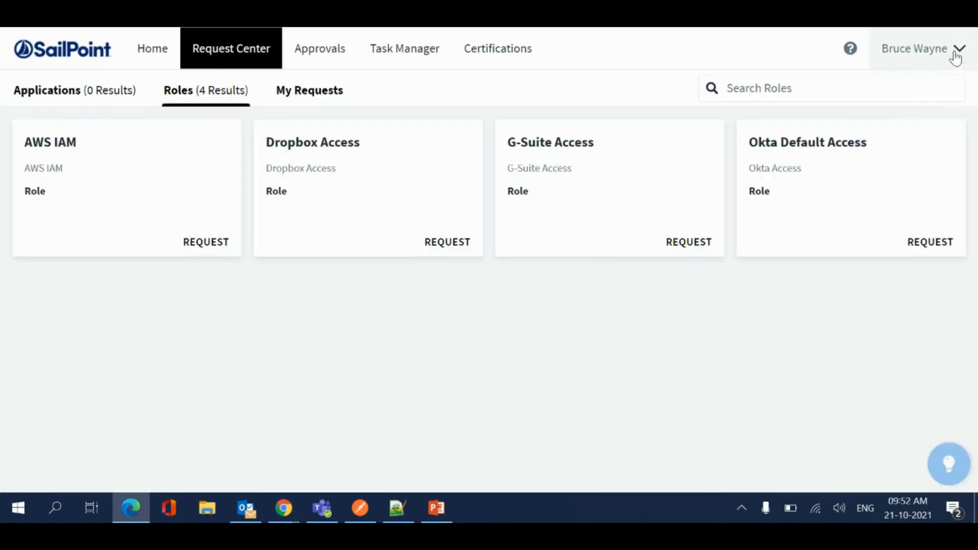
left_click(951, 54)
left_click(906, 227)
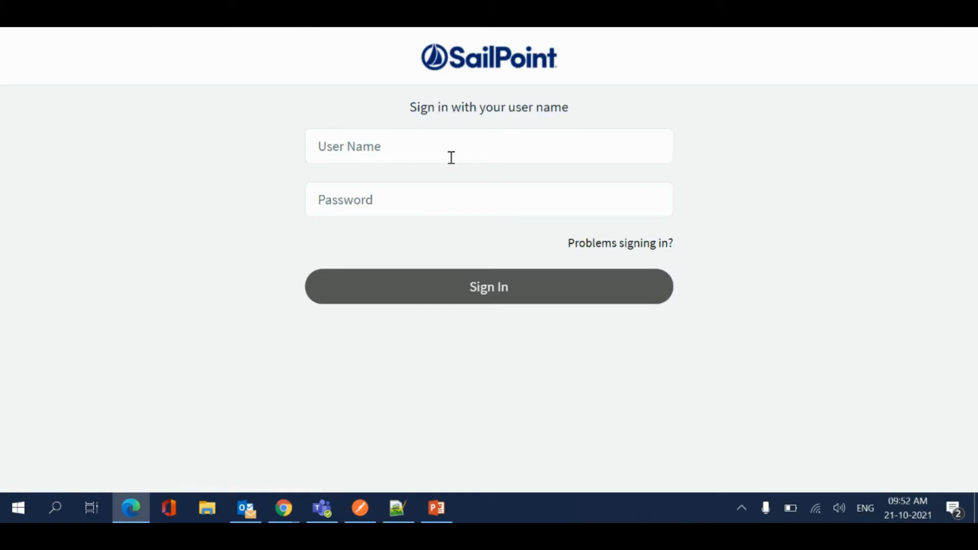
Step: Sign in with the Finance identity's user name and account password, and dismiss the browser's offer to save the password
left_click(453, 147)
type("Ba")
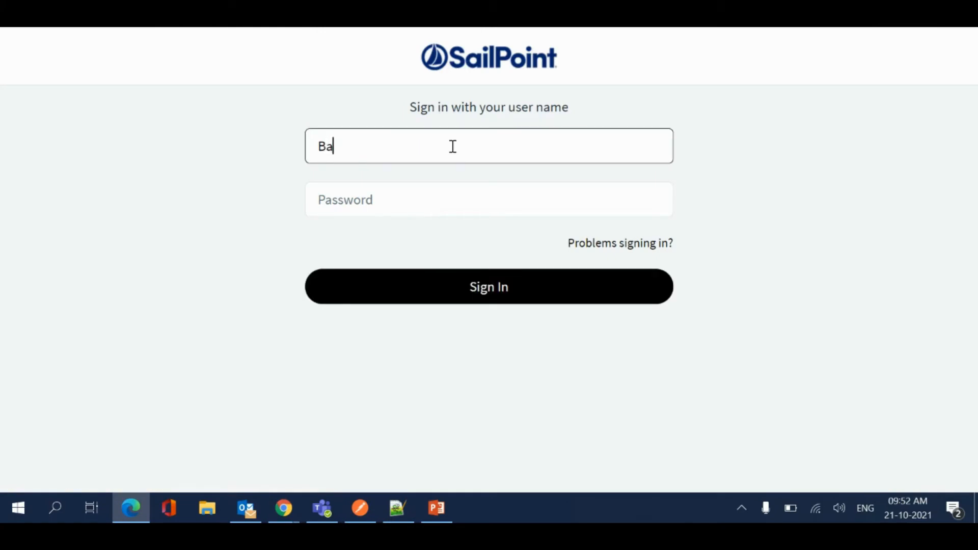
type("rry.Allen")
key("Tab")
type("••")
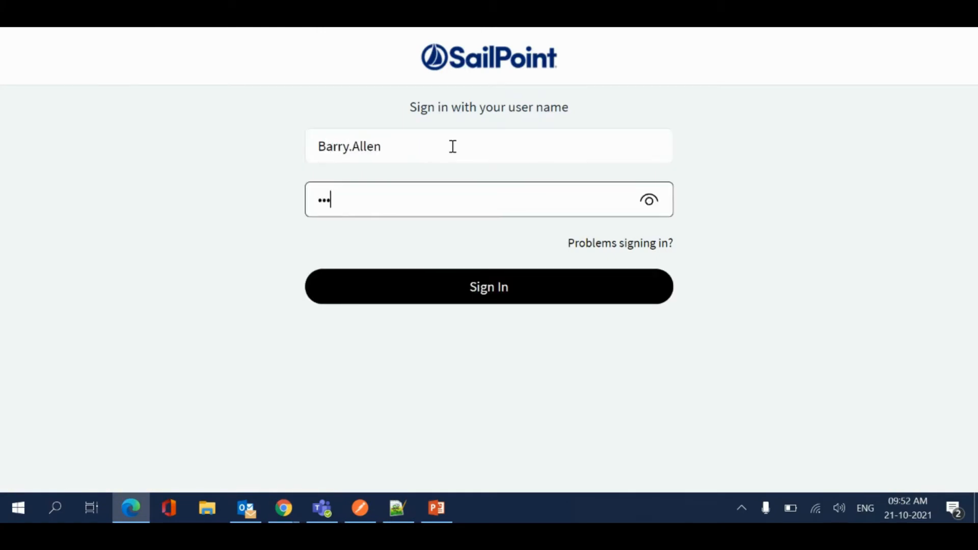
type("••••••")
key("Return")
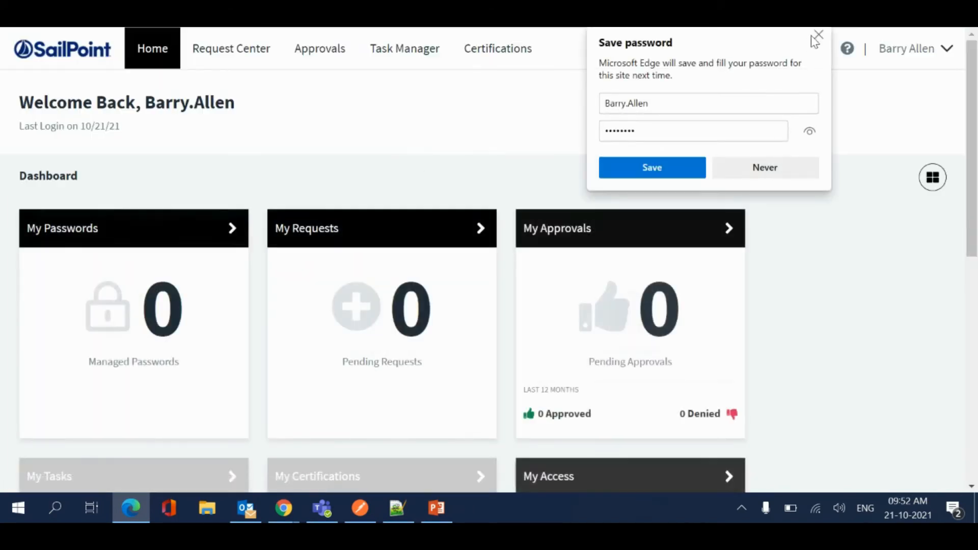
left_click(820, 35)
Step: Check the requestable roles in the Request Center as the Finance identity, including Oracle Financial and SAP Success Factors Access
left_click(207, 52)
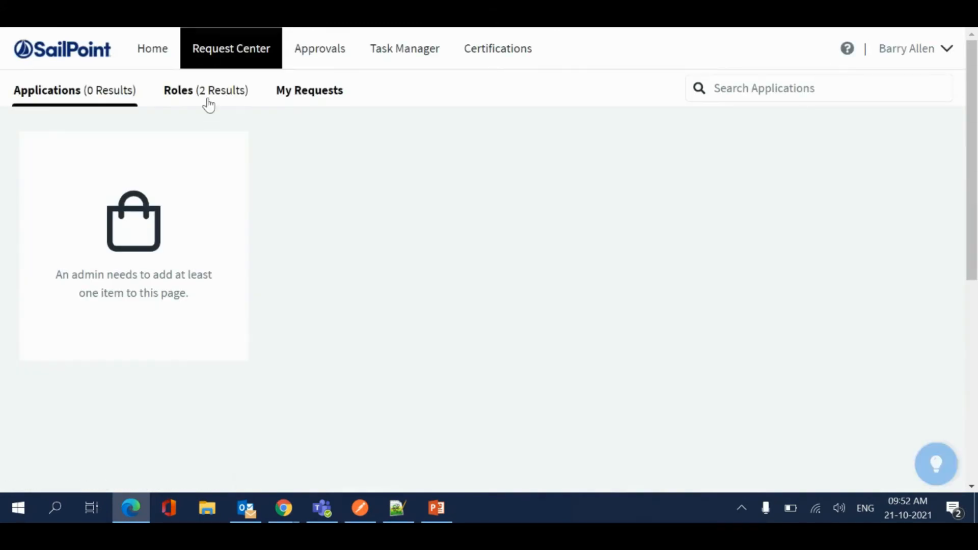
left_click(209, 101)
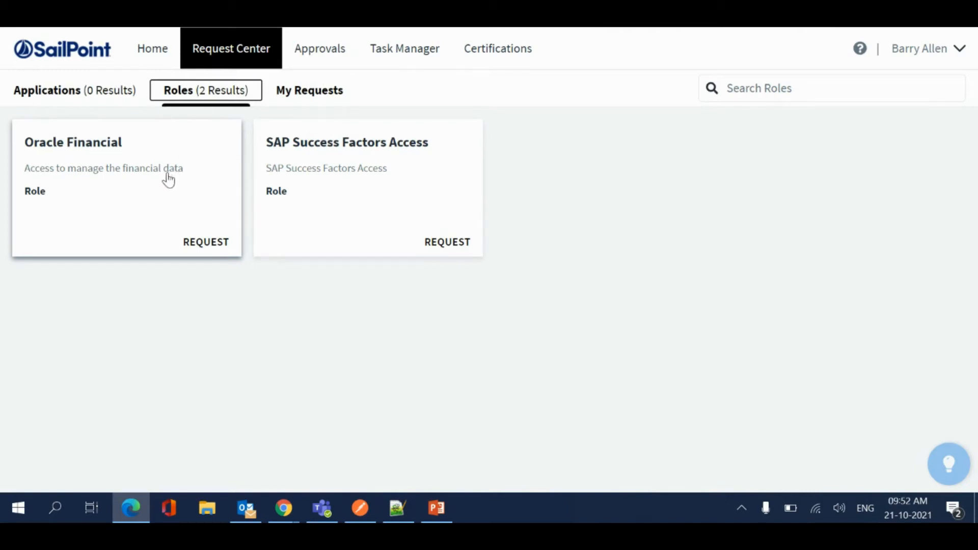
left_click(953, 68)
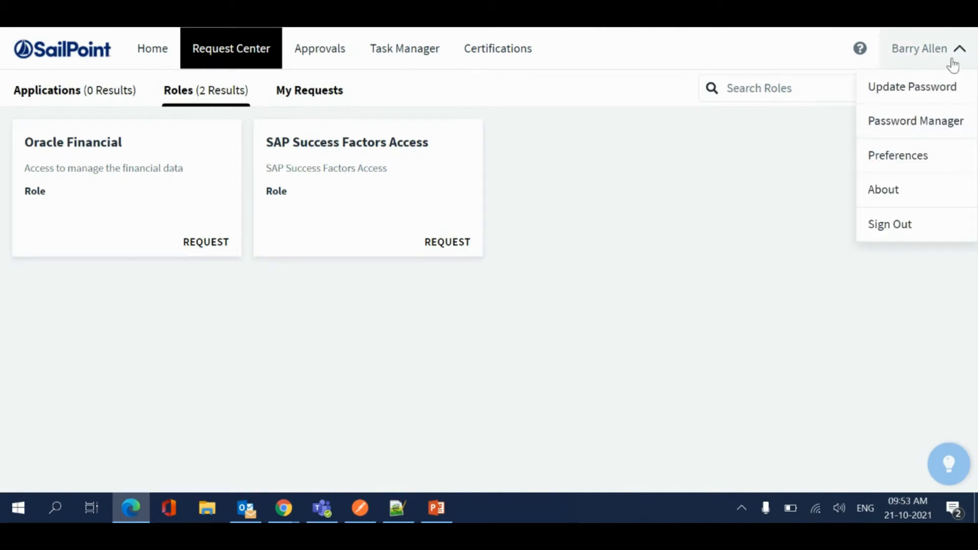
left_click(116, 182)
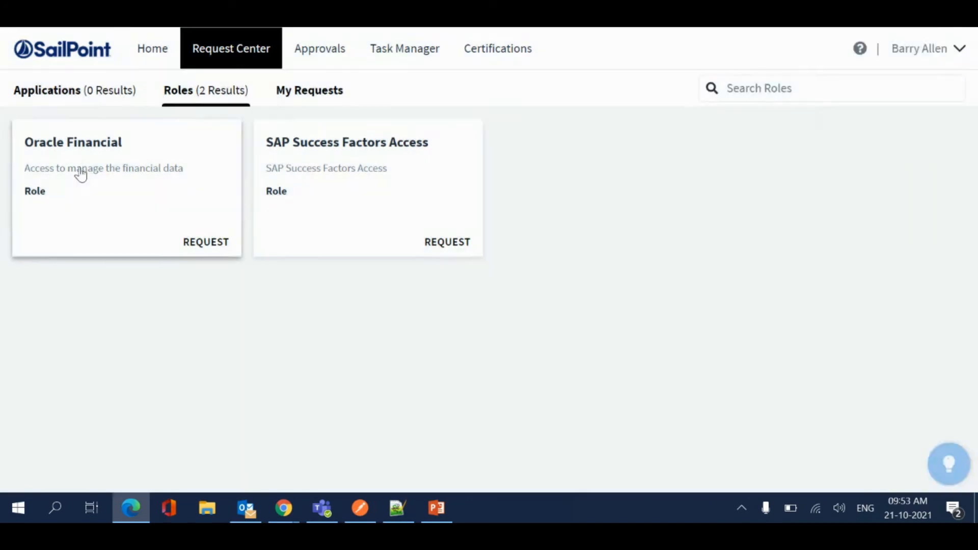
left_click(79, 172)
left_click(304, 167)
Step: Return to the admin session in Chrome, leave the segment editor and view the Finance segment's details from the segment list
key("alt+Tab")
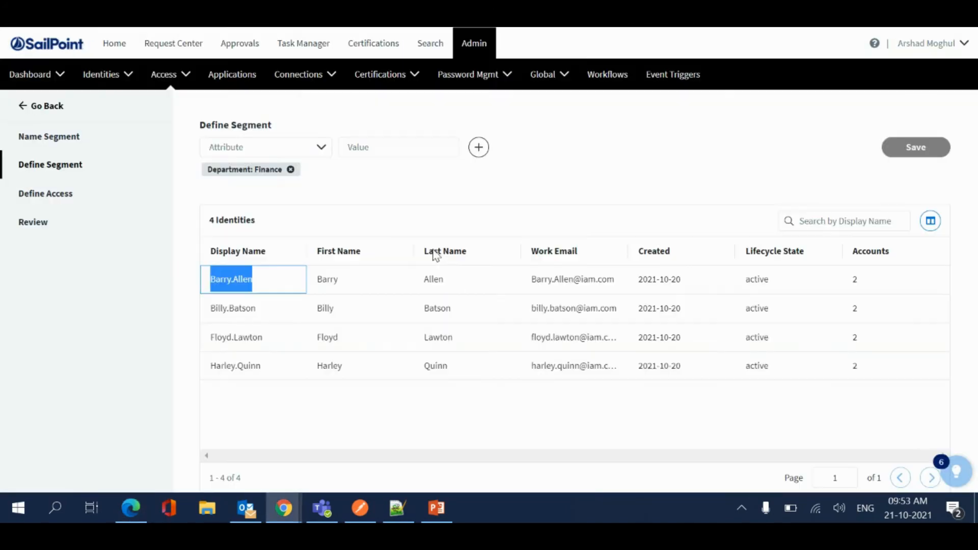
left_click(26, 105)
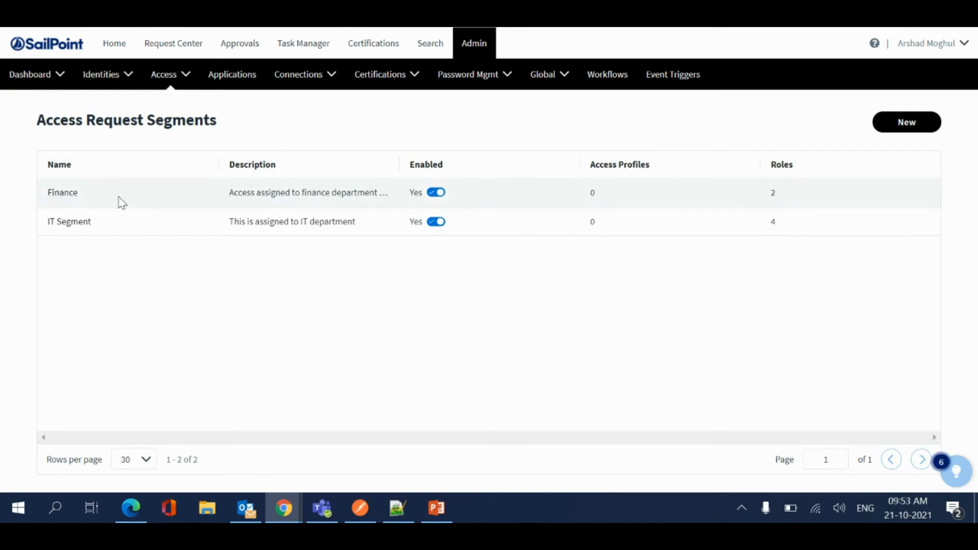
left_click(62, 193)
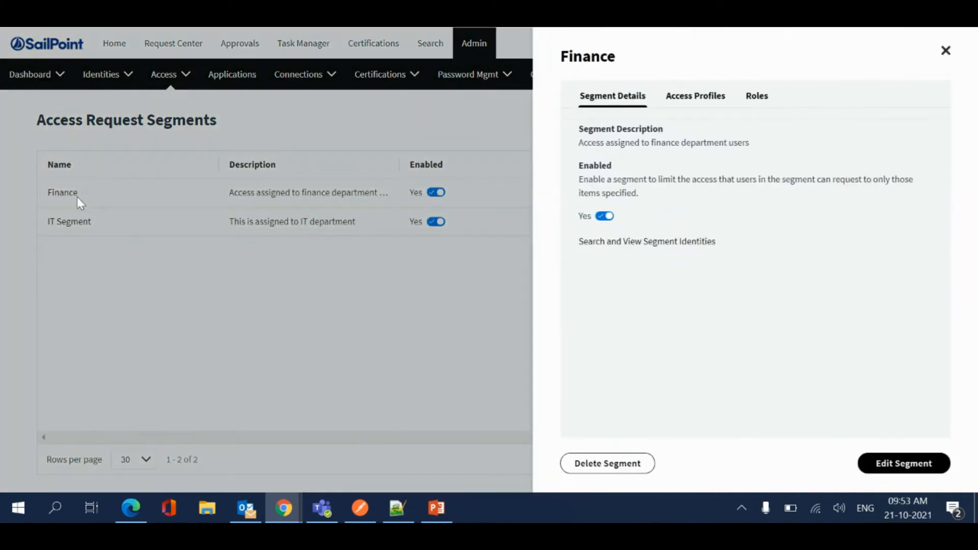
left_click(172, 305)
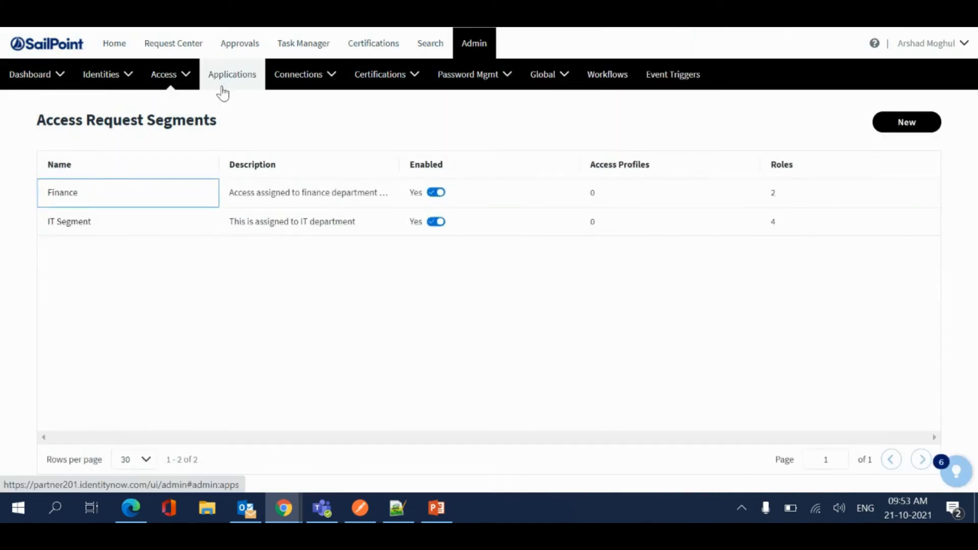
Step: Open the Active Directory Corp Domain application's configuration and toggle its availability for users on and back off
left_click(234, 75)
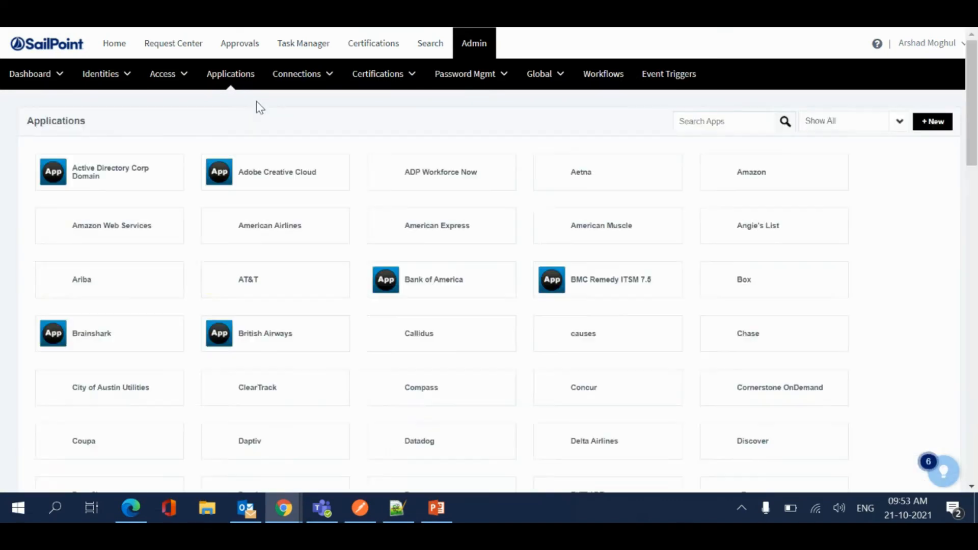
left_click(94, 161)
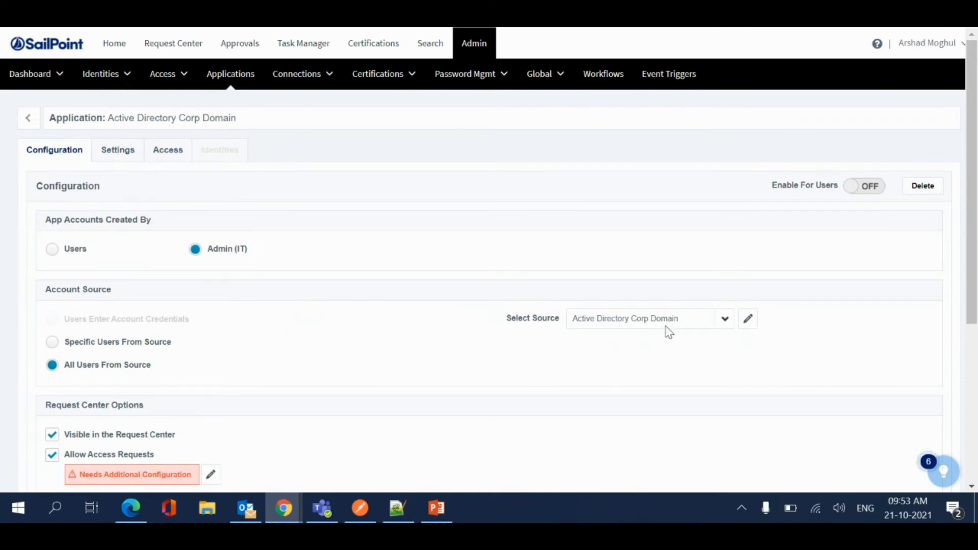
left_click(863, 187)
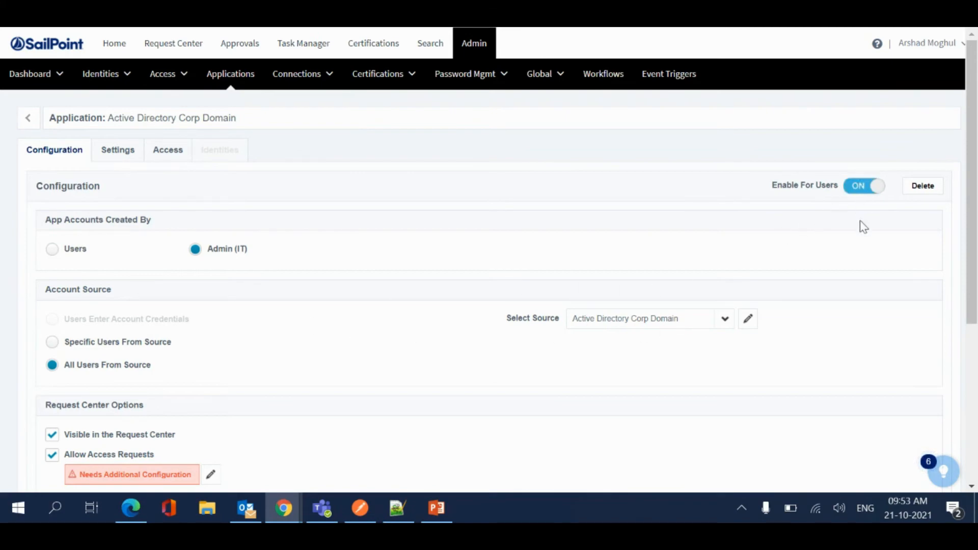
left_click(866, 189)
Step: Check the requestable applications in the Finance identity's session in Edge and return to the admin session in Chrome
key("alt+Tab")
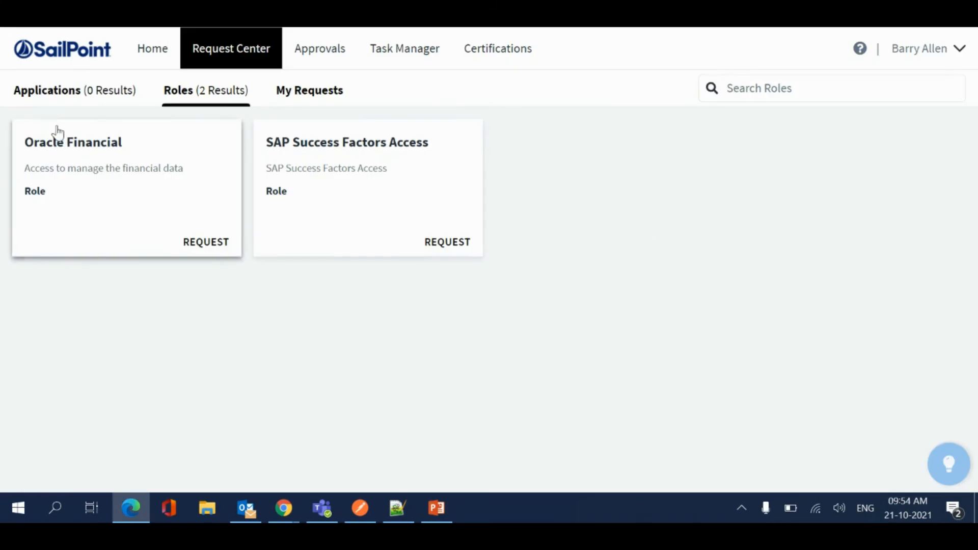
left_click(70, 101)
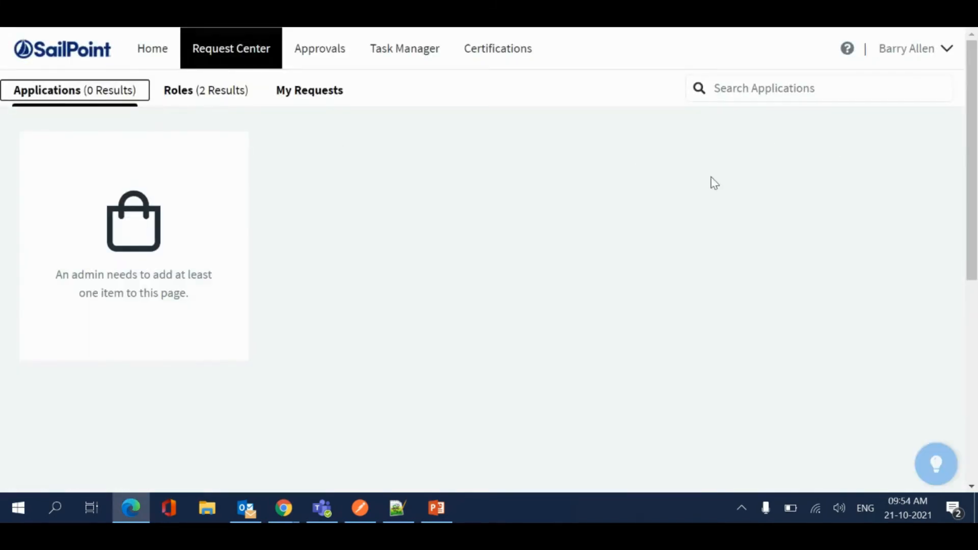
key("alt+Tab")
Step: Enable the Active Directory Corp Domain application for users and save its configuration
left_click(861, 191)
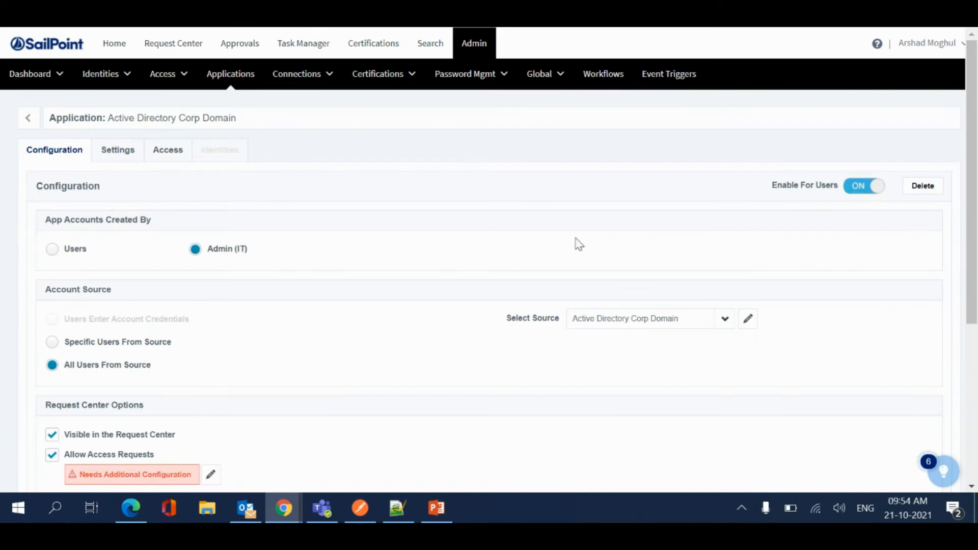
scroll(766, 284, "down", 5)
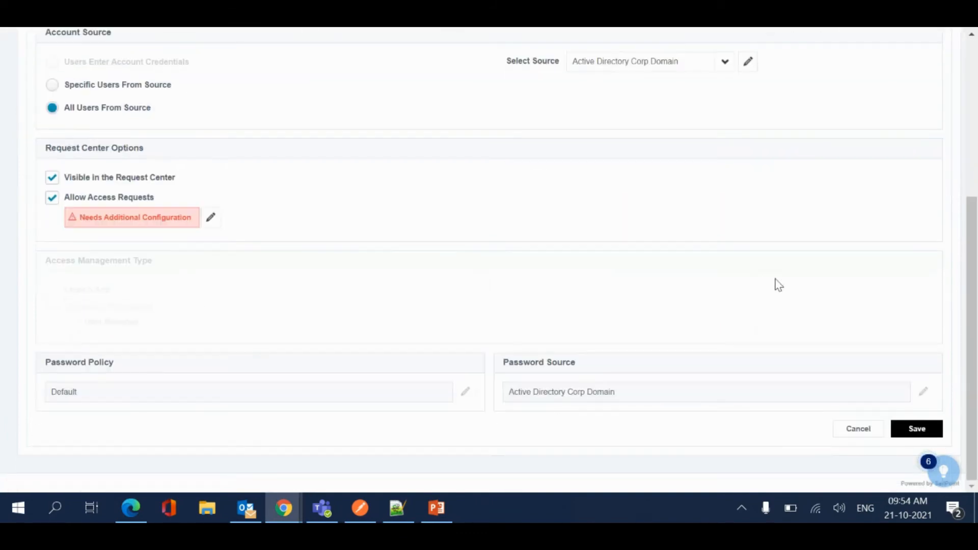
left_click(900, 430)
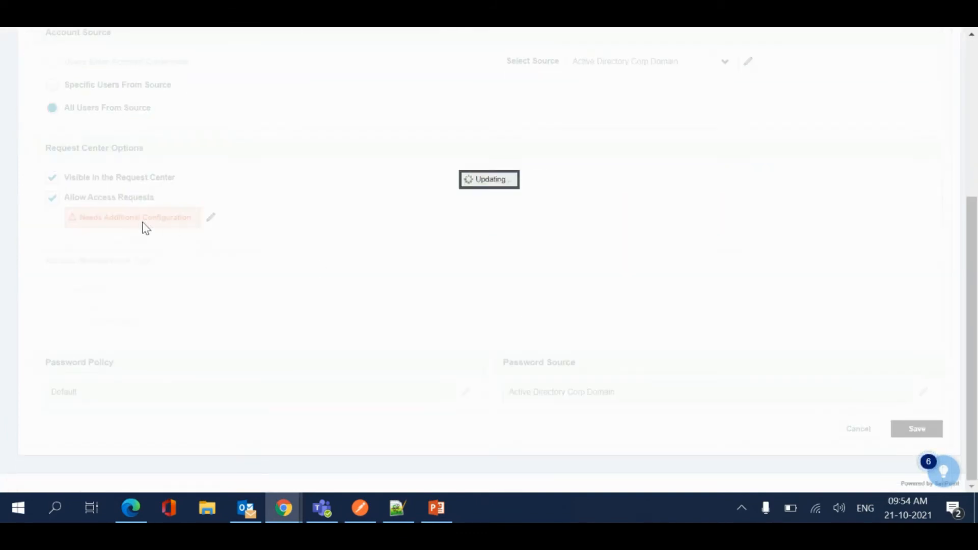
Step: Add the existing access profiles Active Directory Access, Finance Access and Oracle Apps to the Active Directory Corp Domain application
scroll(152, 214, "up", 5)
left_click(170, 159)
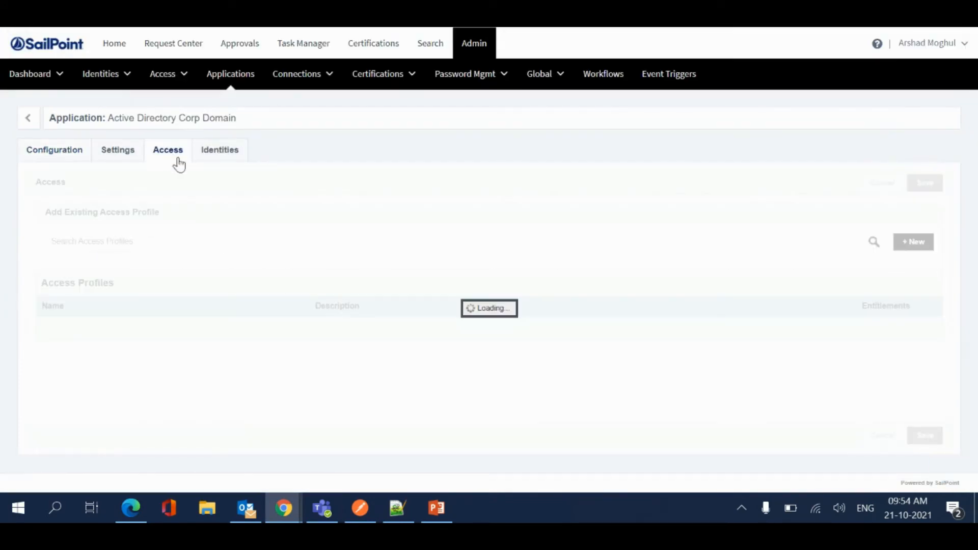
left_click(180, 243)
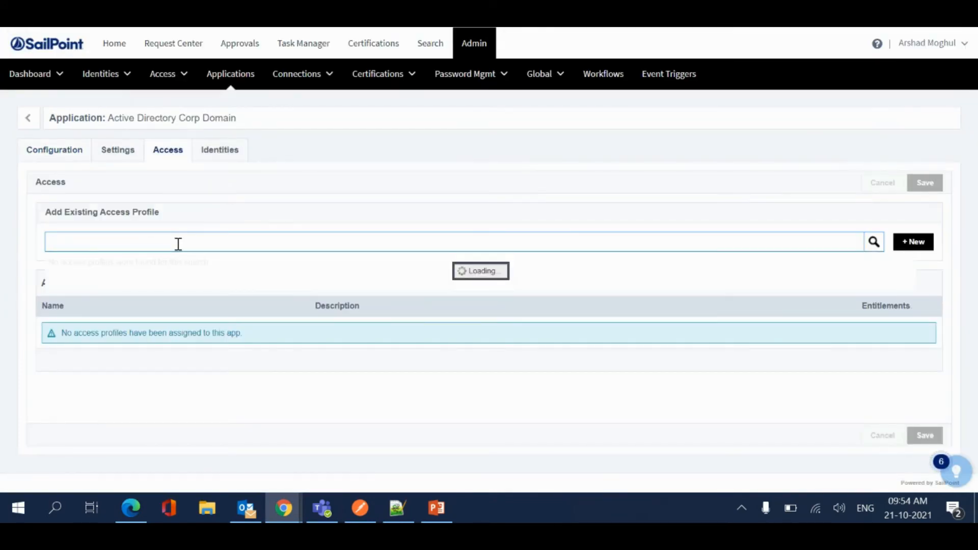
left_click(111, 254)
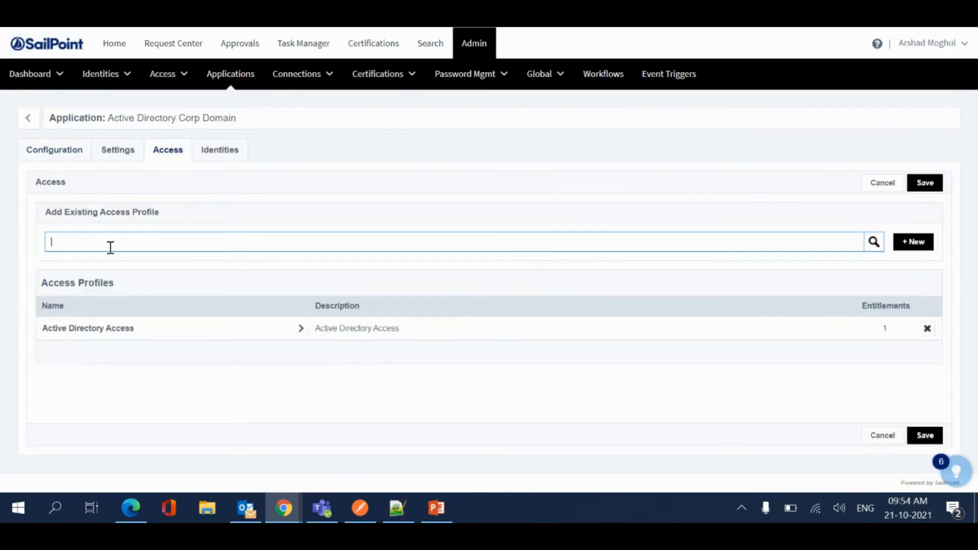
left_click(135, 238)
left_click(81, 284)
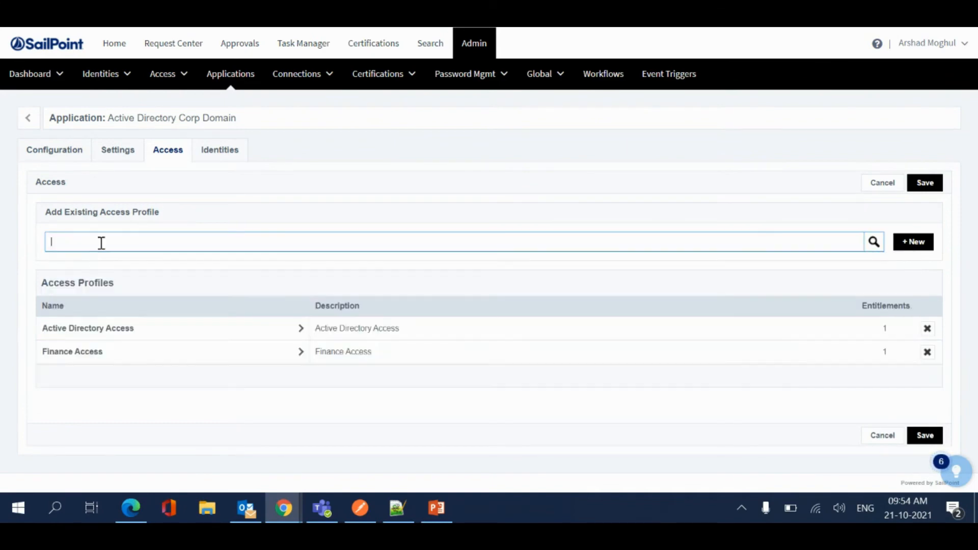
left_click(114, 242)
left_click(96, 286)
left_click(262, 209)
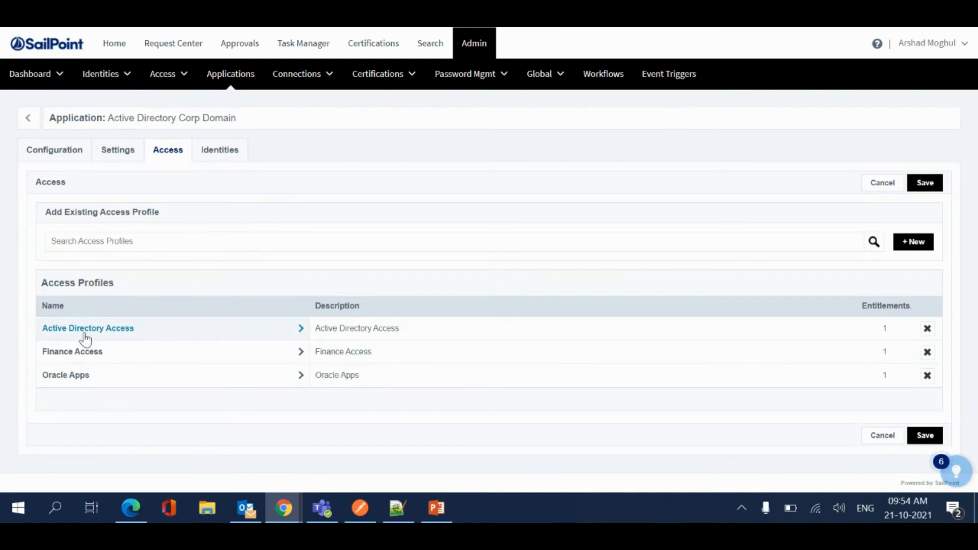
Step: Keep the unsaved edits instead of abandoning them and save the application's access profile assignments
left_click(51, 334)
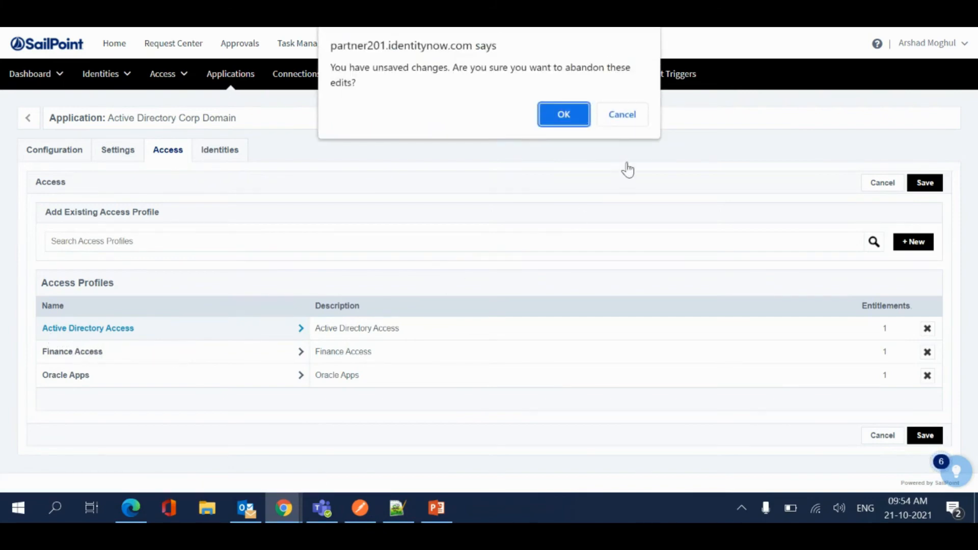
left_click(622, 117)
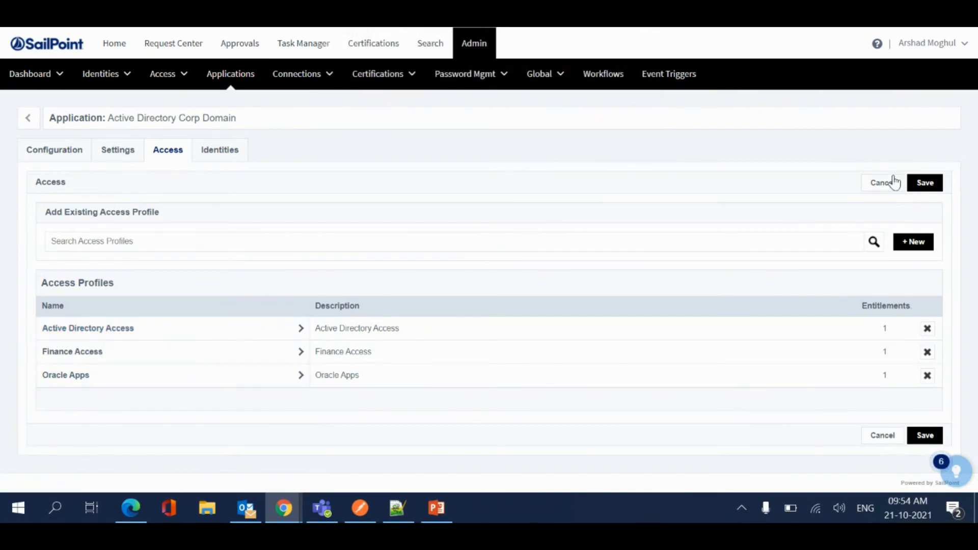
left_click(925, 182)
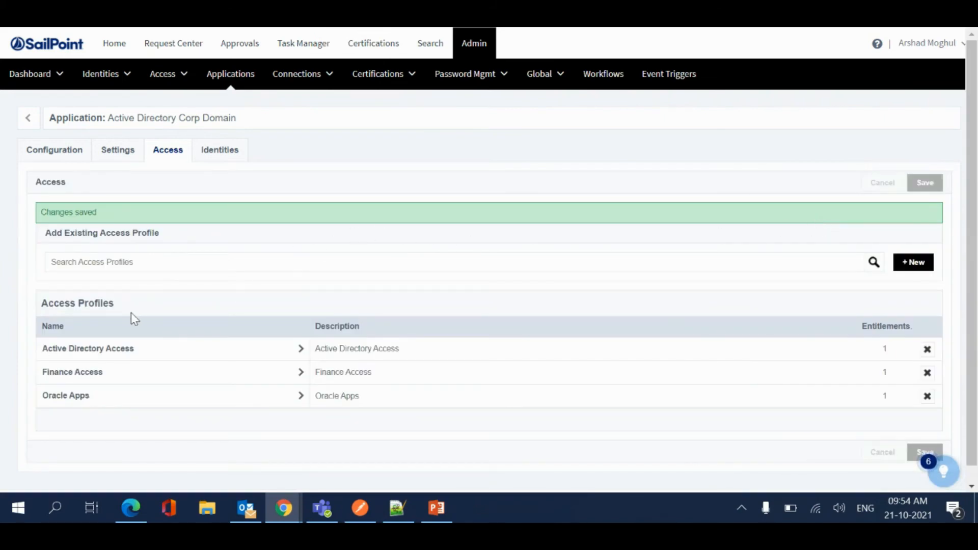
Step: Check the access profile counts of the Finance and IT segments in the segment list, and return to the application's configuration
key("alt+Tab")
key("alt+Tab")
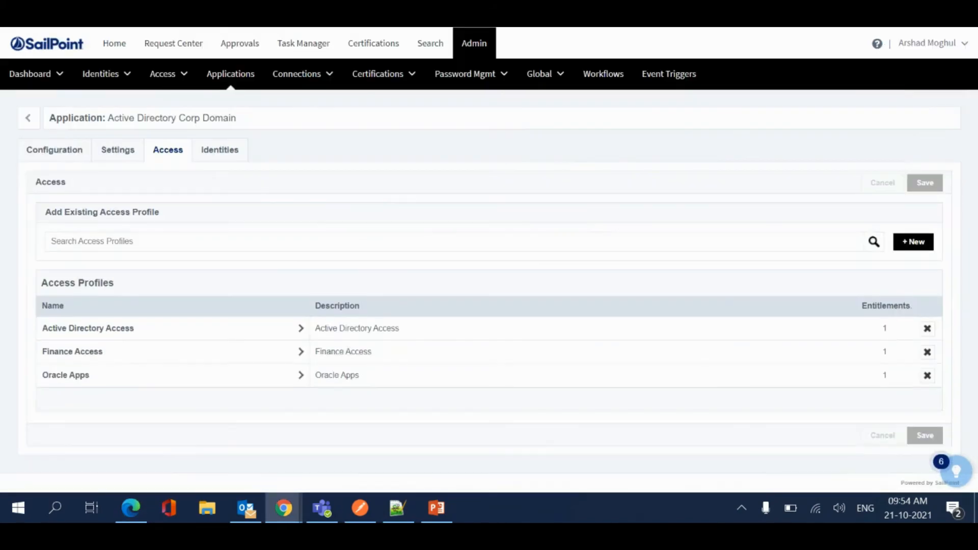
key("ctrl+Tab")
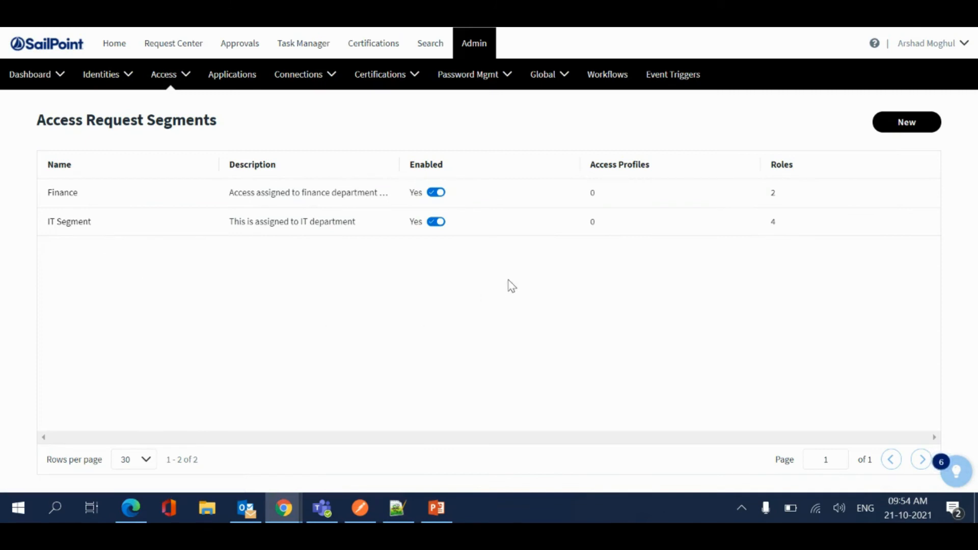
double_click(597, 196)
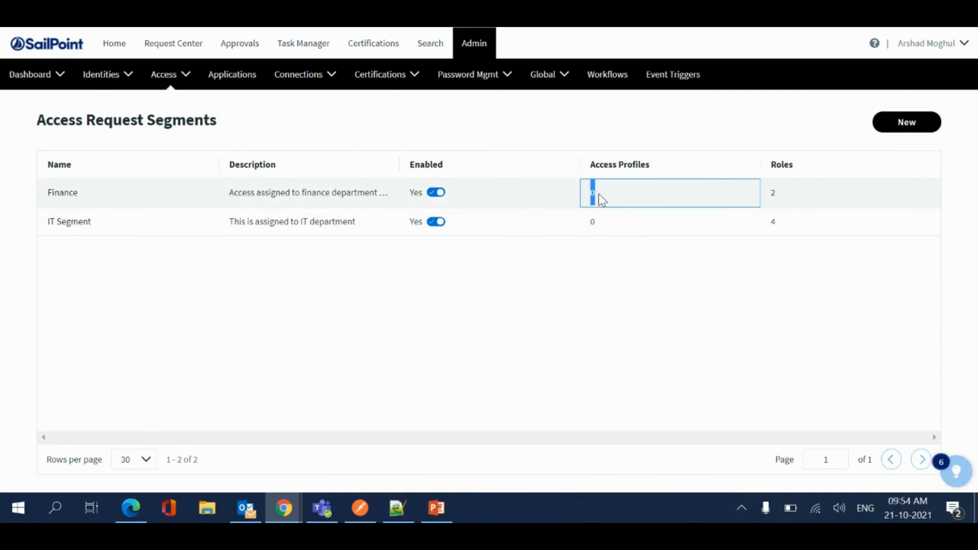
double_click(609, 229)
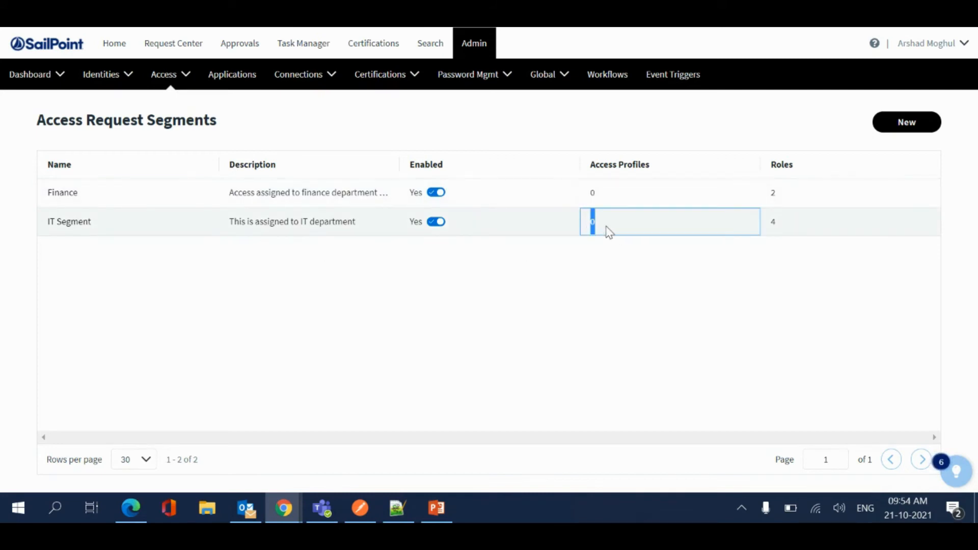
key("alt+Tab")
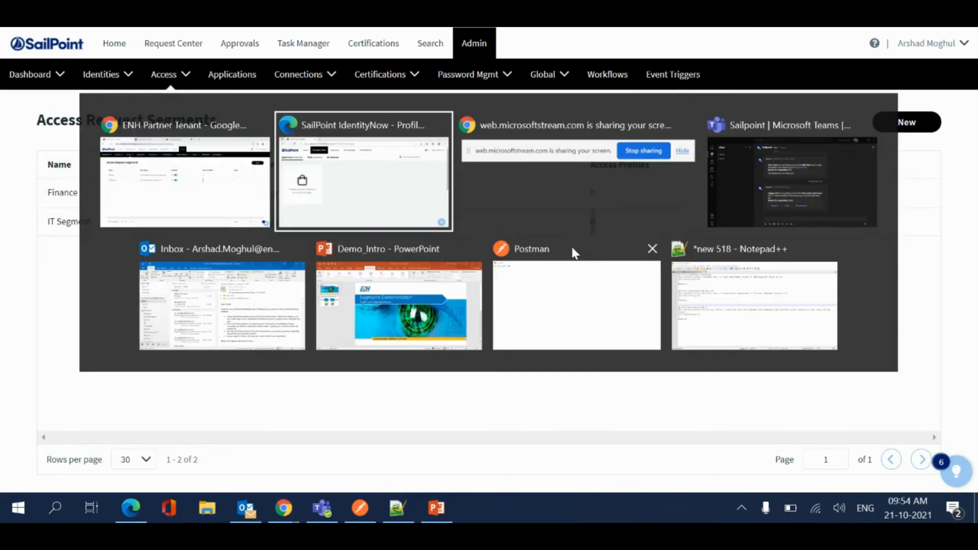
left_click(225, 192)
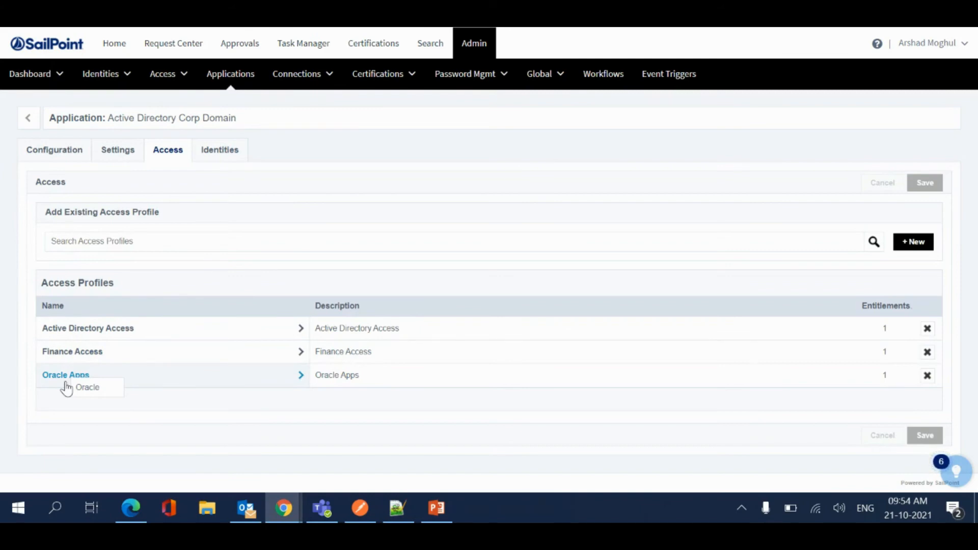
left_click(50, 153)
Step: Switch to the Finance identity's session in Edge, refresh the requestable applications and open the access request form for Active Directory Corp Domain
key("alt+Tab")
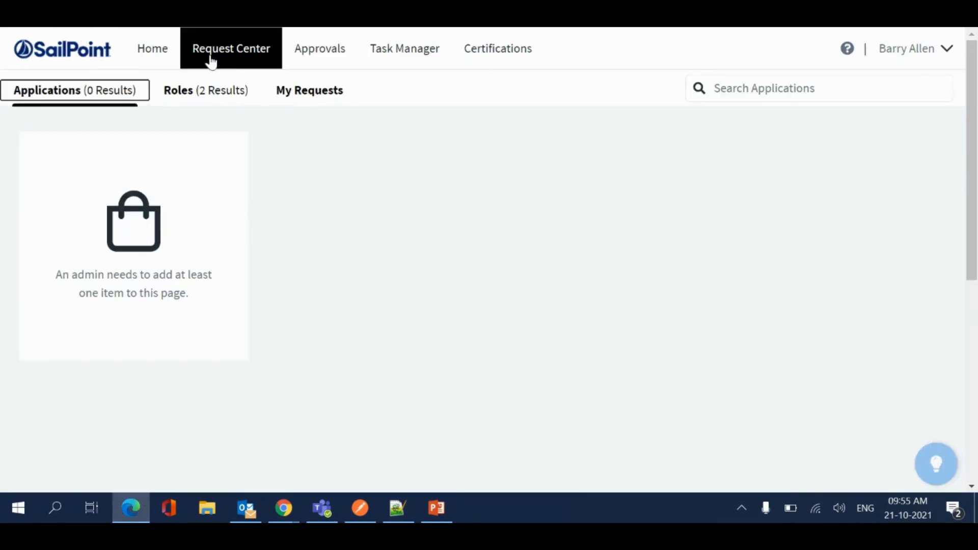
left_click(145, 58)
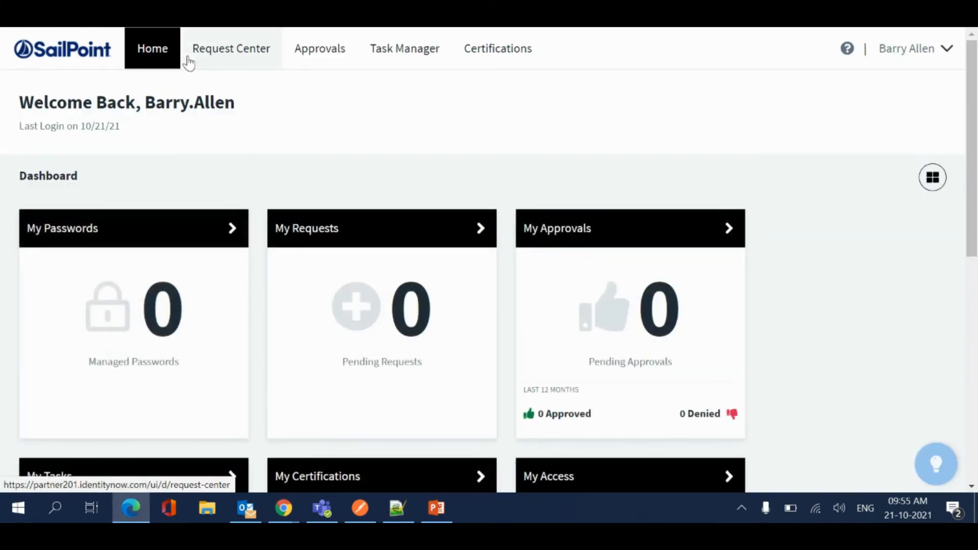
left_click(201, 50)
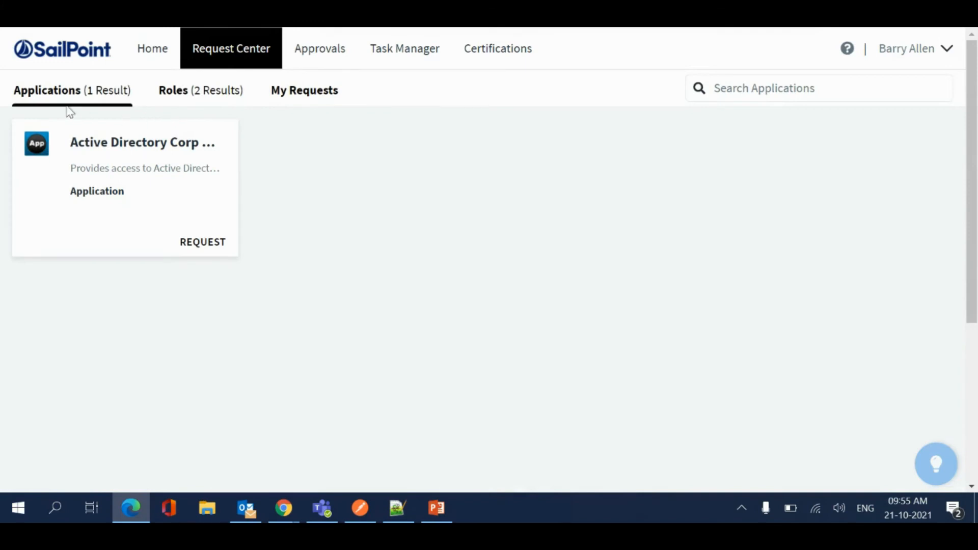
left_click(71, 164)
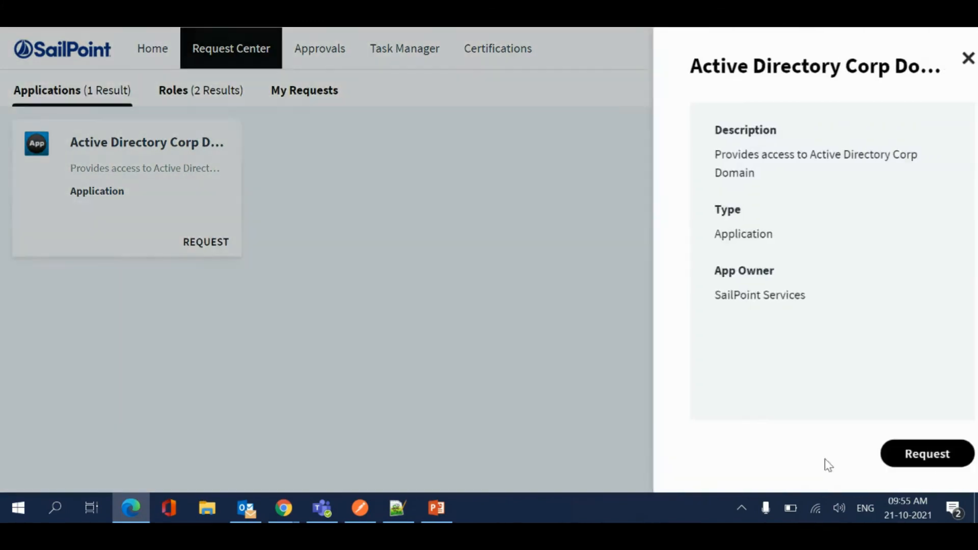
left_click(898, 458)
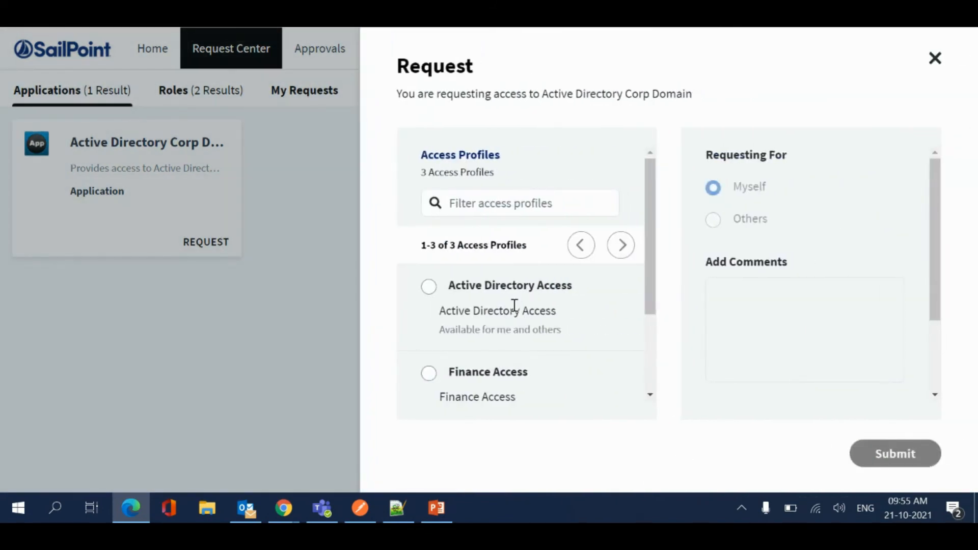
Step: Return to the admin session in Chrome, open the Finance segment's access definition for editing and search it with *
scroll(443, 306, "down", 3)
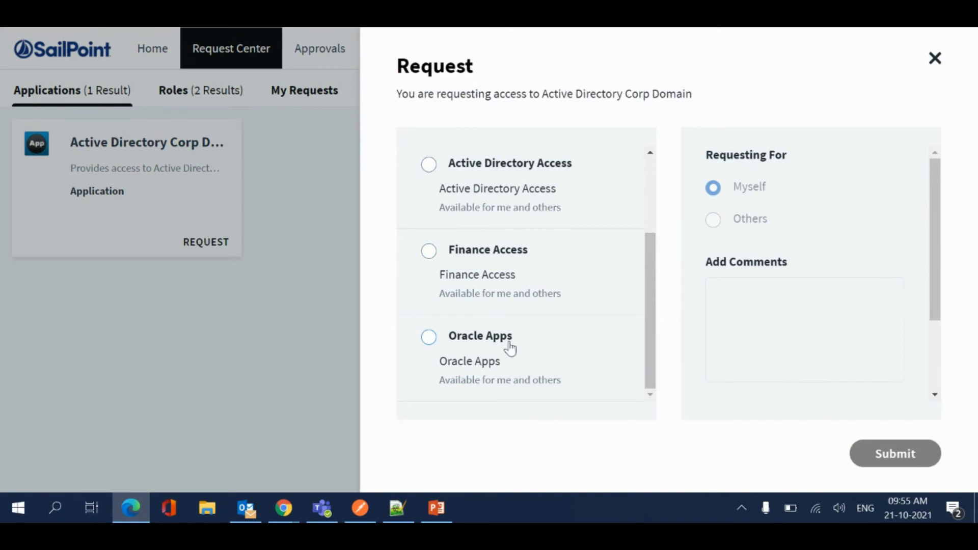
key("alt+Tab")
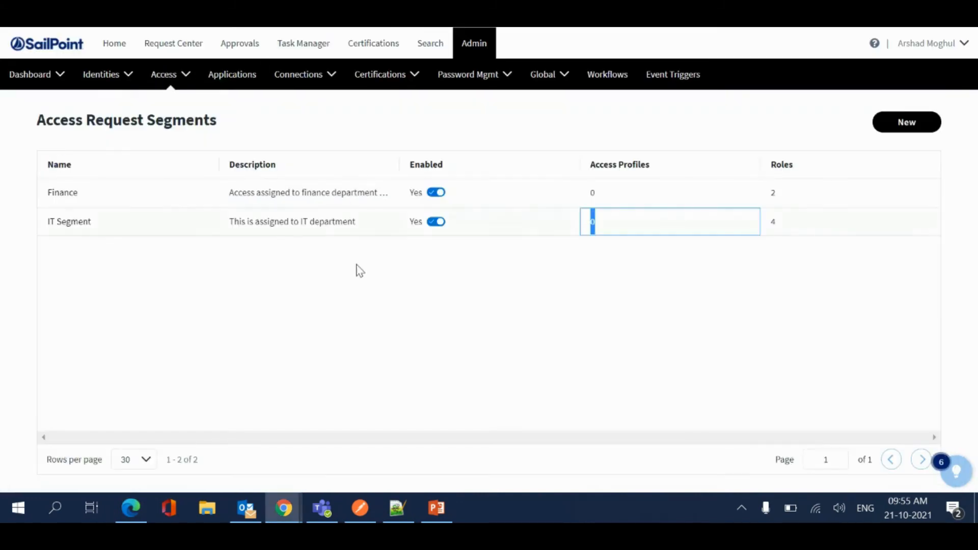
left_click(61, 193)
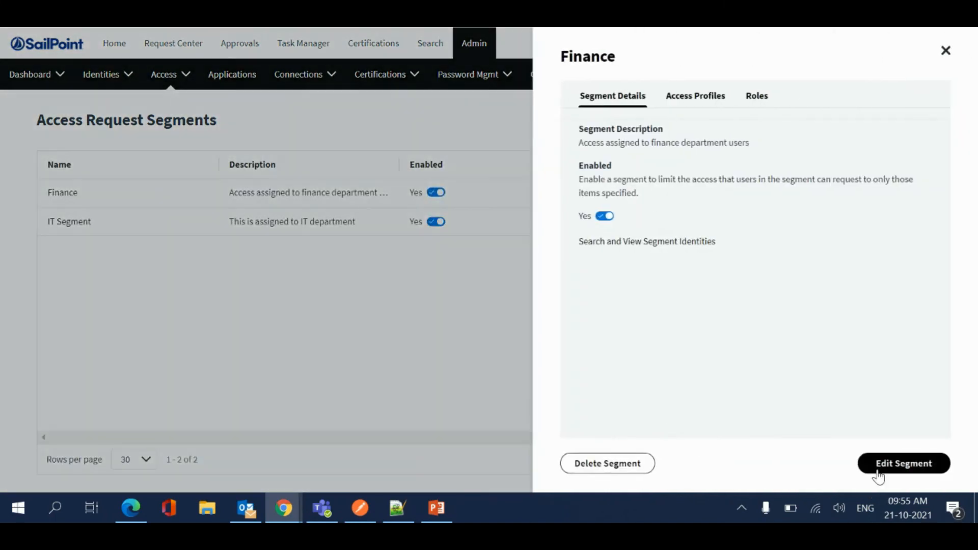
left_click(879, 473)
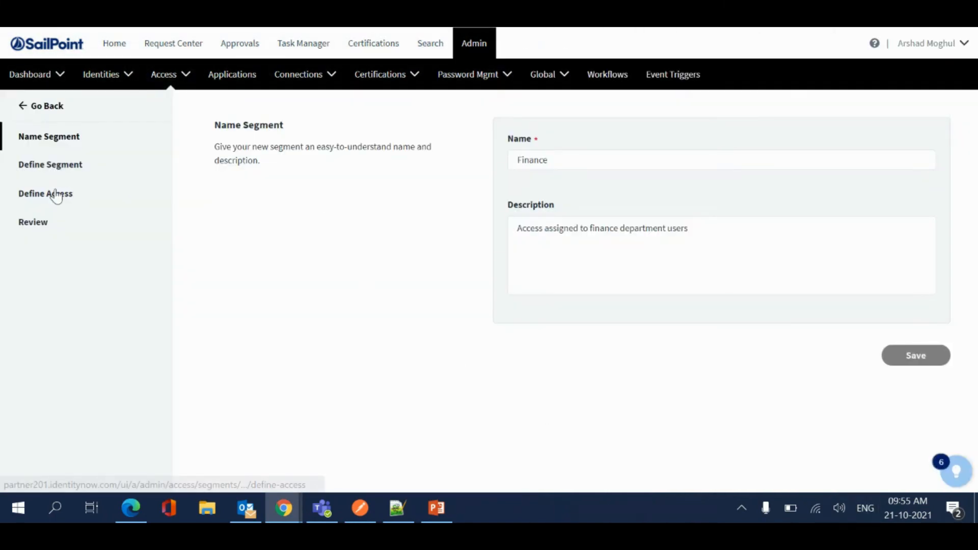
left_click(57, 196)
left_click(376, 134)
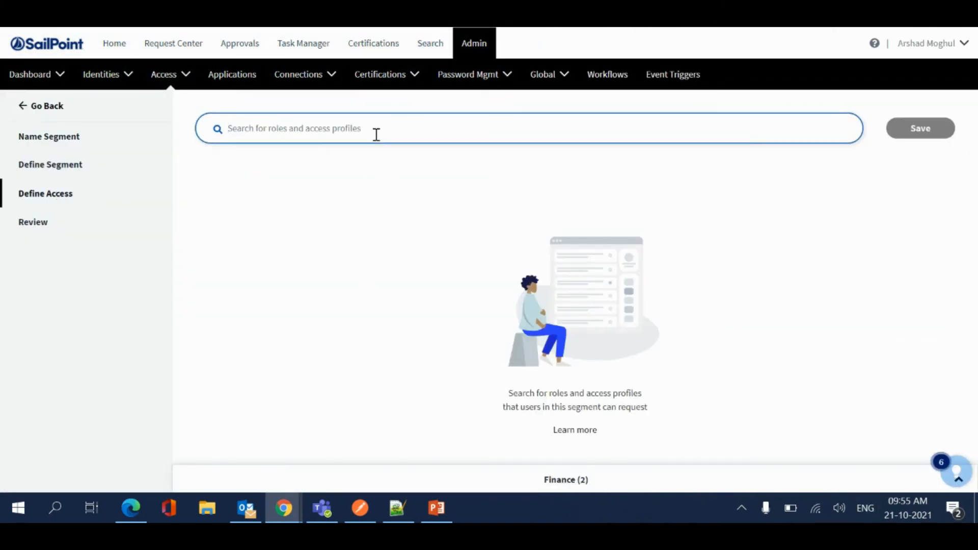
type("*")
key("BackSpace")
type("*")
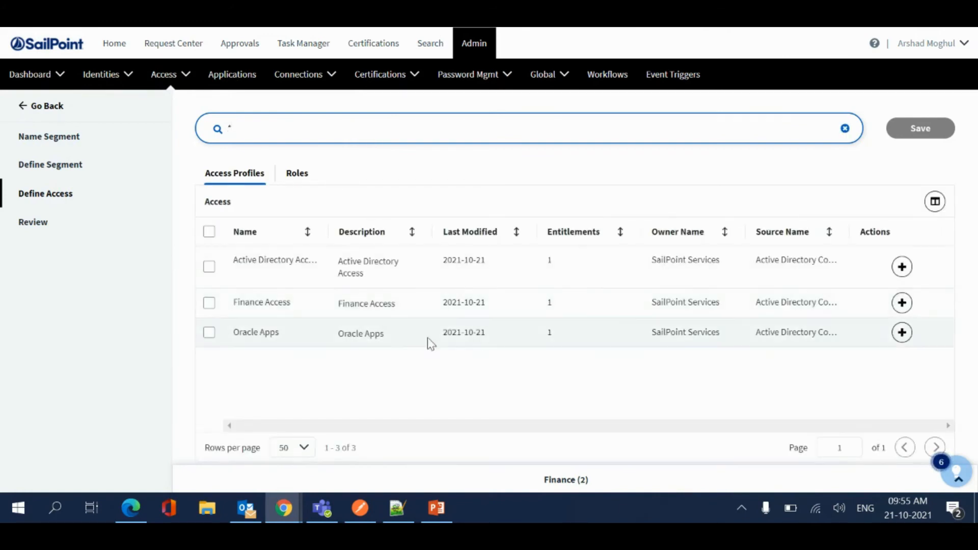
Step: Add the Finance Access and Oracle Apps access profiles to the Finance segment and save it
left_click(209, 303)
left_click(209, 332)
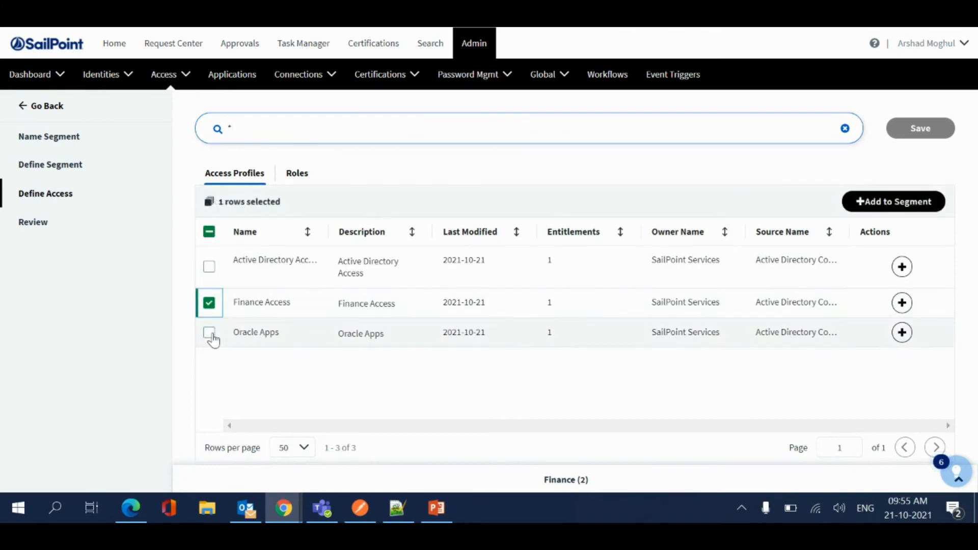
left_click(881, 210)
left_click(910, 133)
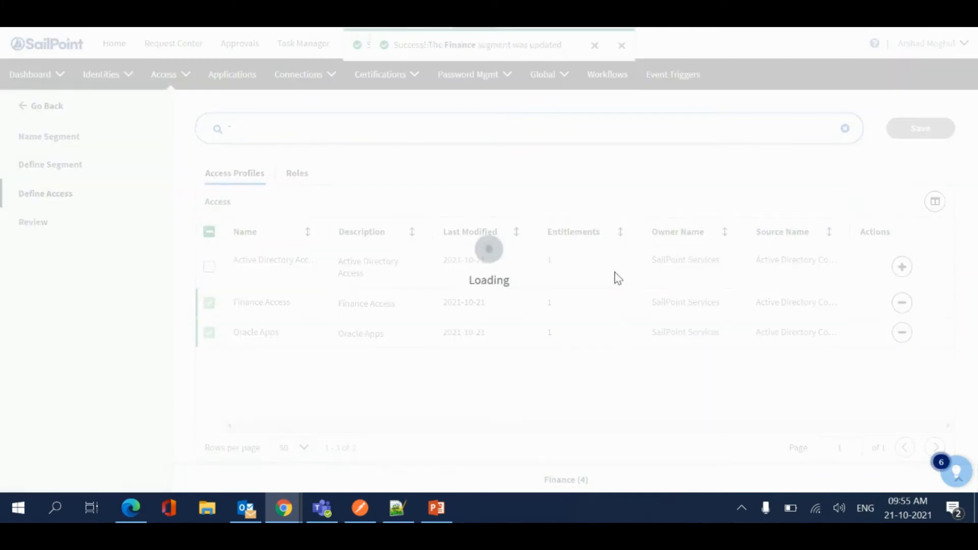
Step: Review the Finance segment's access items, save the segment and check its access profile count in the segment list
left_click(34, 223)
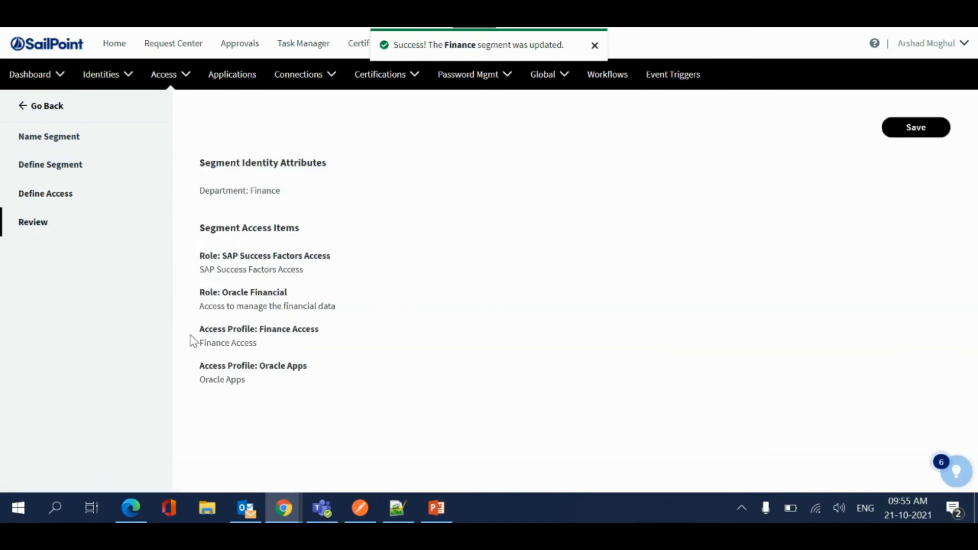
left_click_drag(199, 330, 307, 331)
left_click(244, 368)
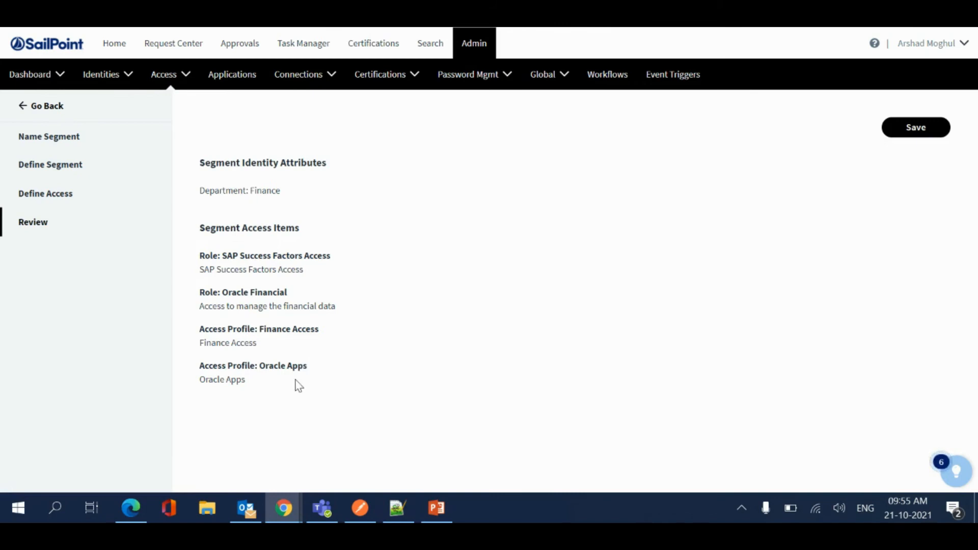
left_click(932, 134)
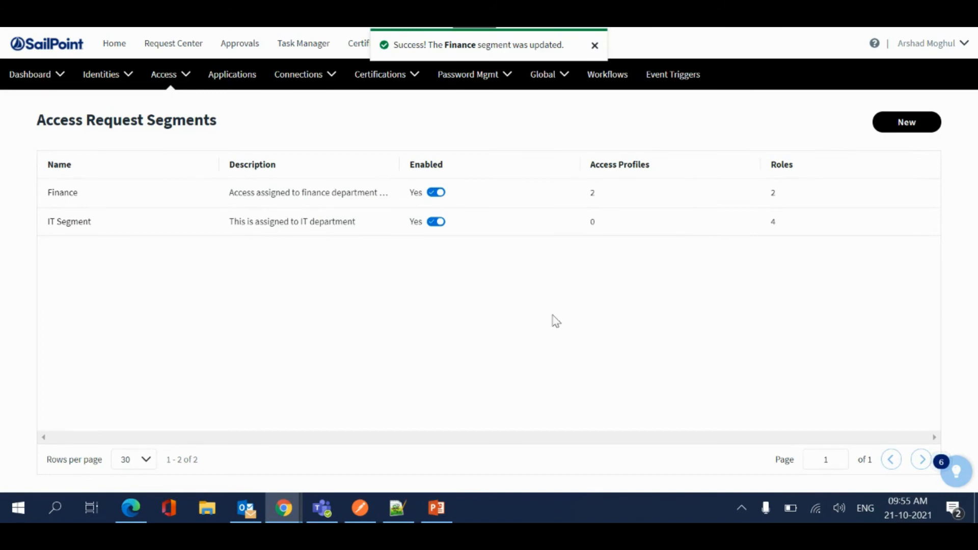
double_click(582, 196)
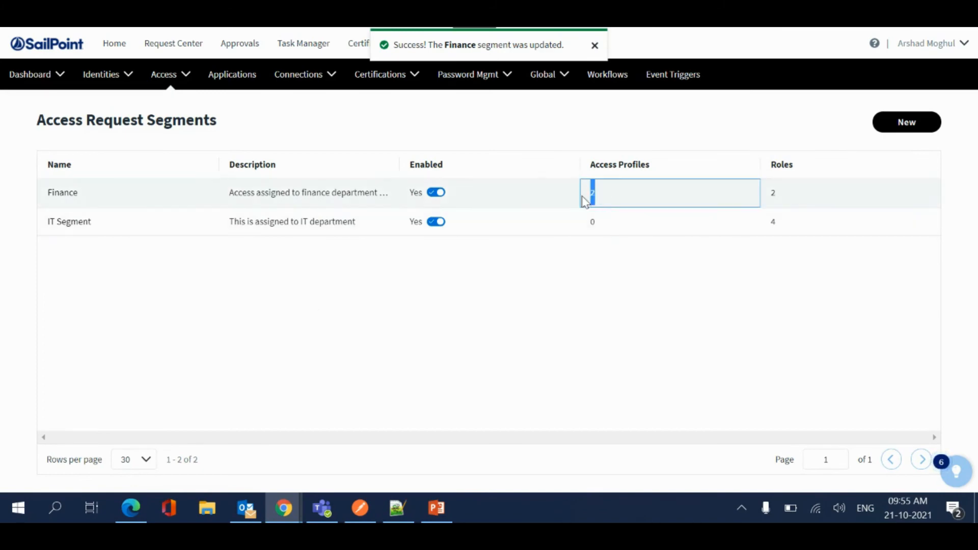
left_click(567, 293)
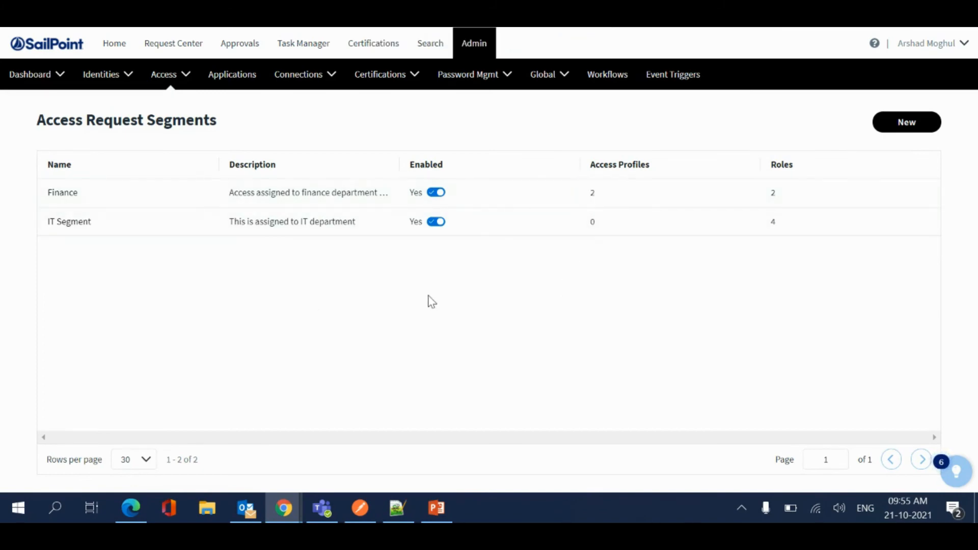
Step: Switch to the Finance identity's session in Edge, reload the Request Center and examine the access profiles offered for Active Directory Corp Domain
key("alt+Tab")
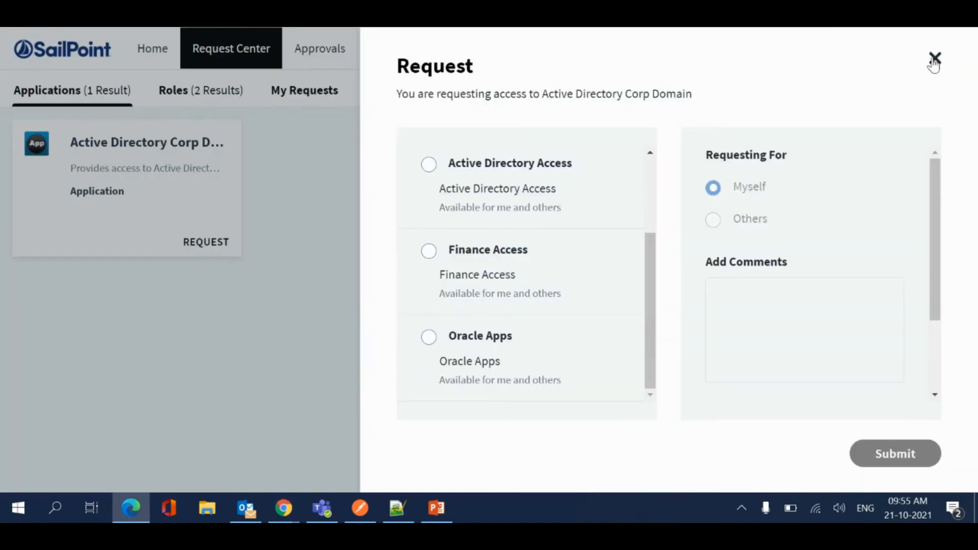
left_click(935, 59)
left_click(153, 49)
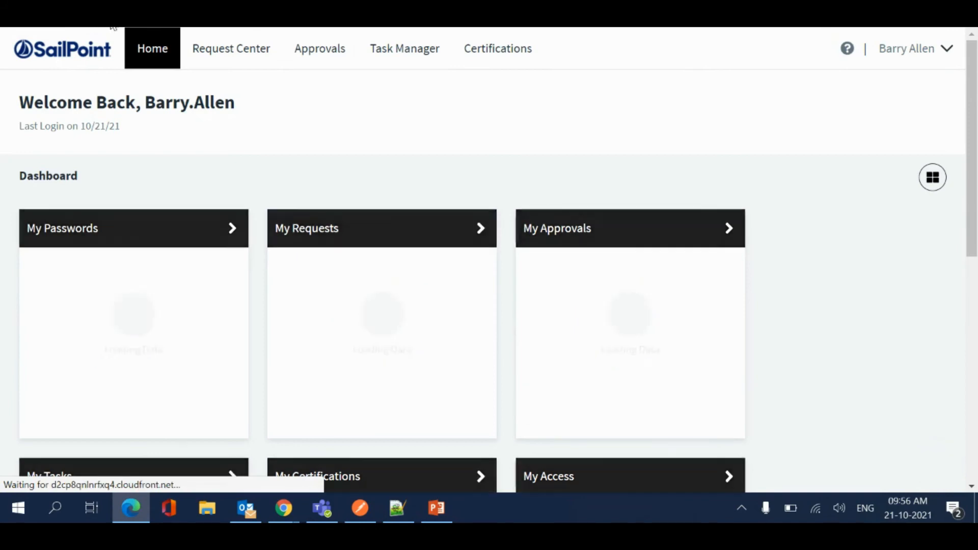
left_click(203, 45)
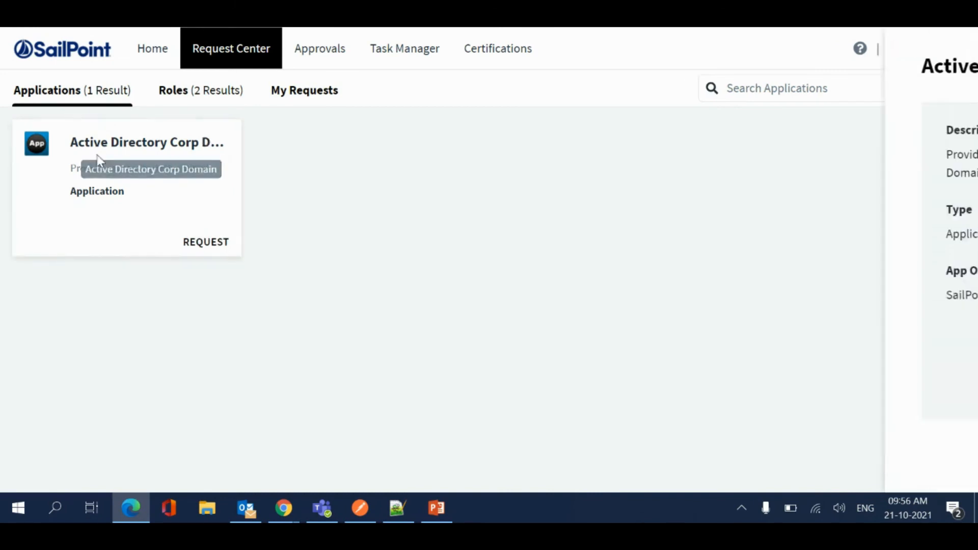
left_click(99, 148)
left_click(877, 459)
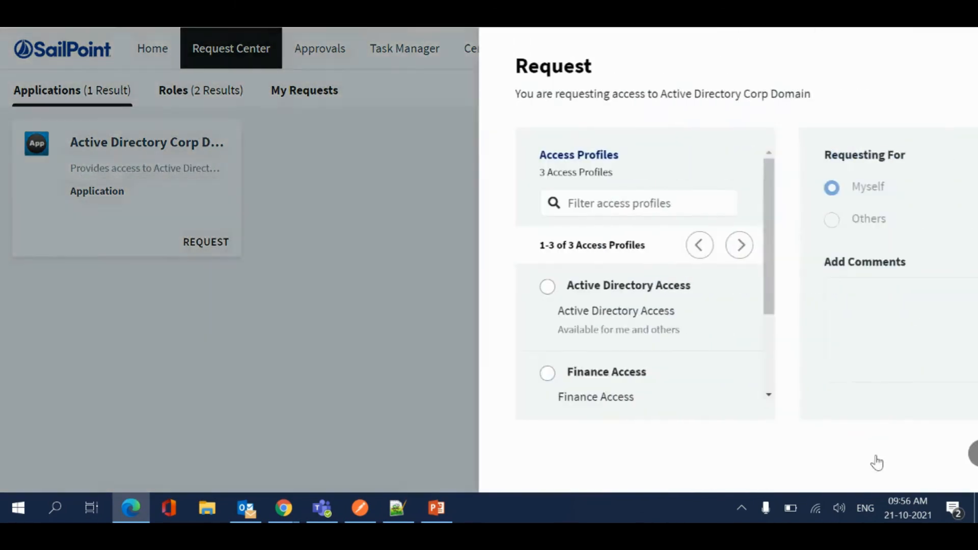
scroll(530, 286, "down", 2)
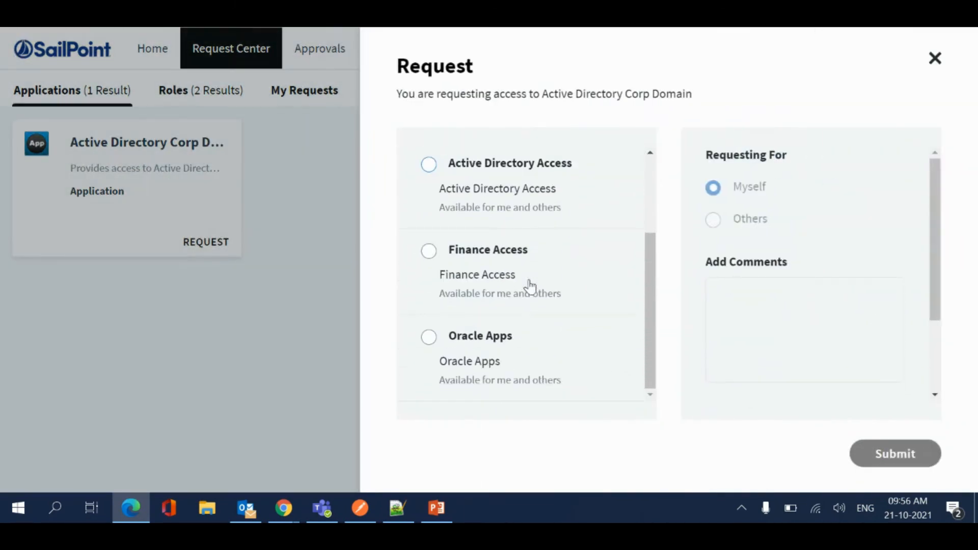
scroll(530, 287, "up", 3)
scroll(530, 286, "down", 3)
Step: Go back to the admin session in Chrome, open IT Segment's access definition for editing and search it with *
key("alt+Tab")
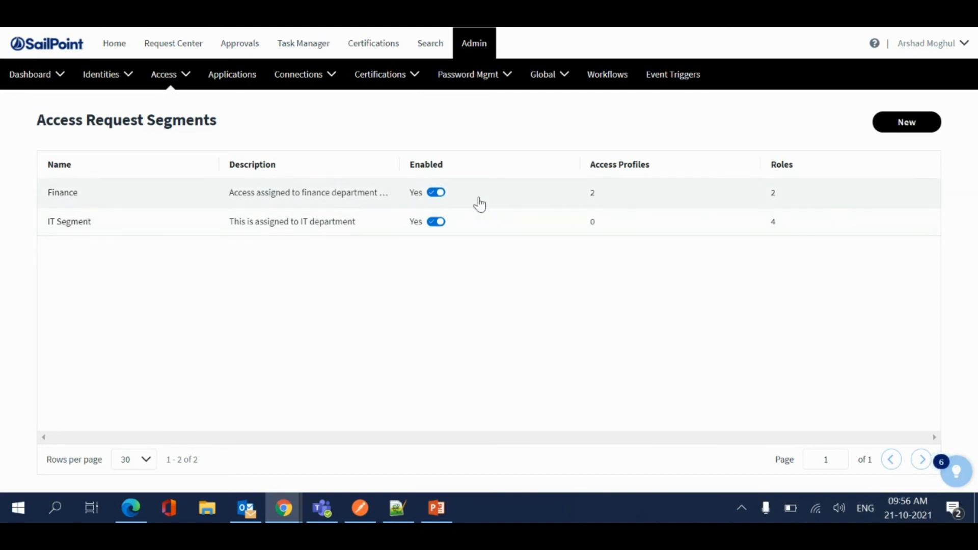
left_click_drag(602, 193, 588, 196)
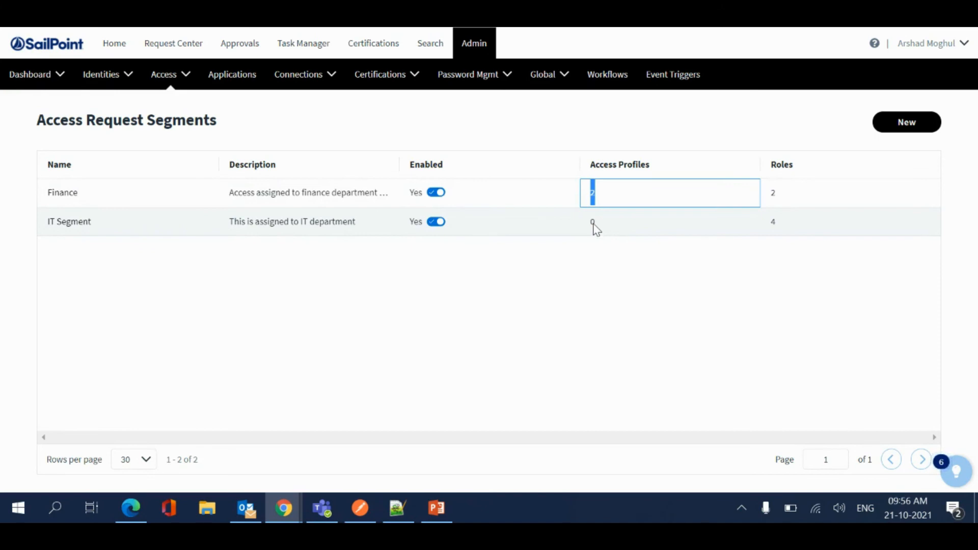
left_click(555, 260)
left_click(60, 224)
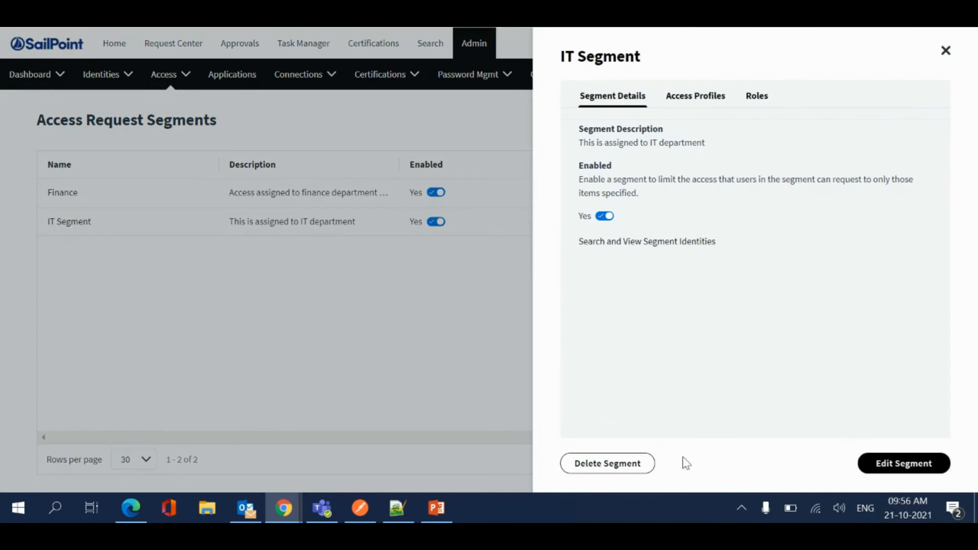
left_click(867, 464)
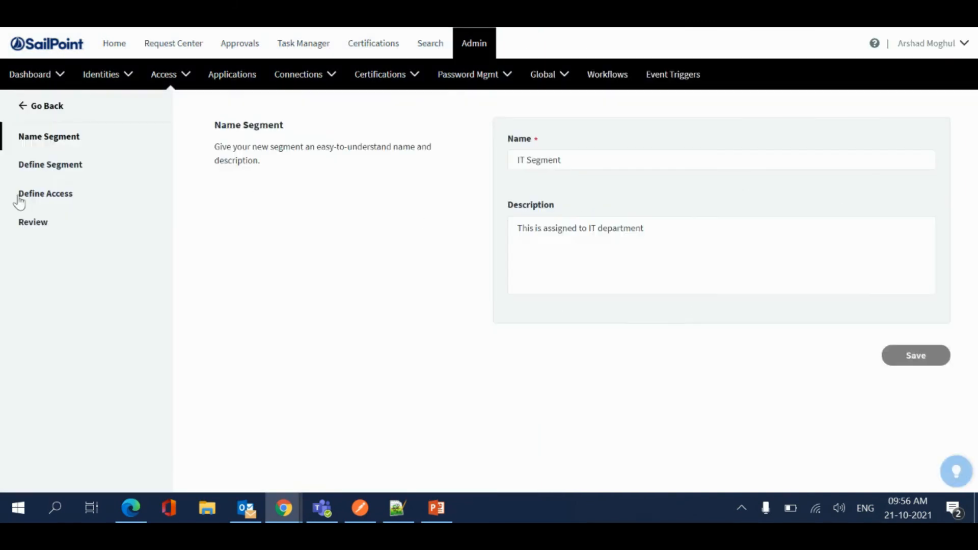
left_click(29, 202)
left_click(307, 131)
type("1")
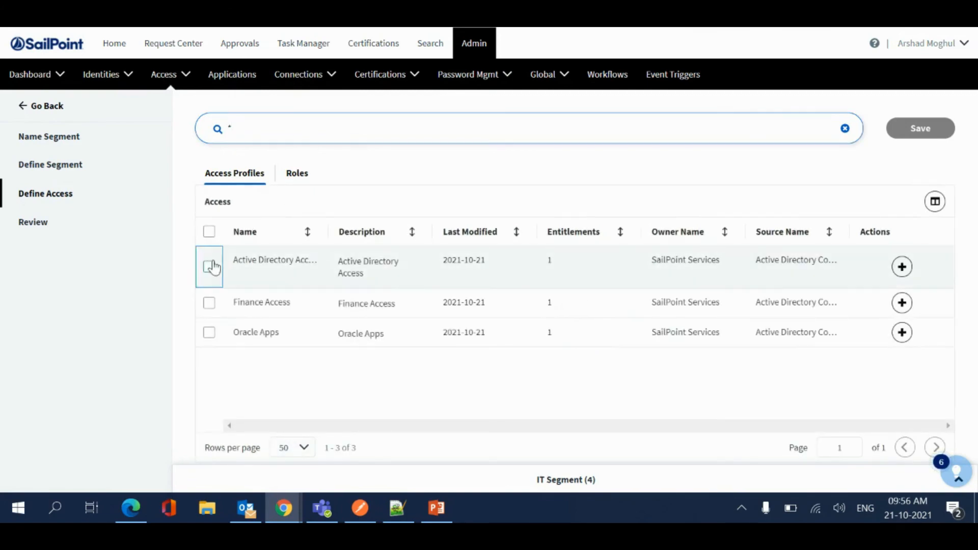
Step: Add the Active Directory Access access profile to IT Segment and save the segment
left_click(209, 267)
left_click(880, 200)
left_click(918, 135)
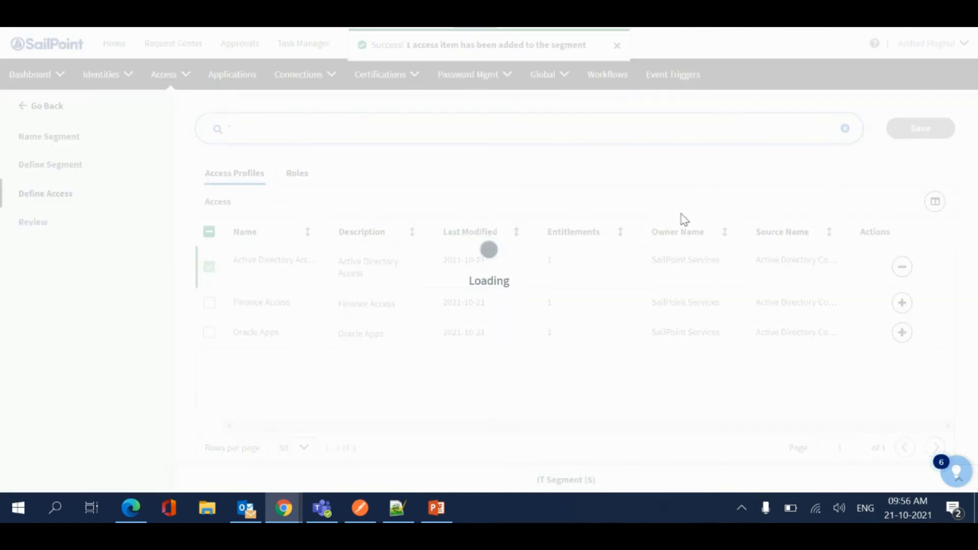
Step: Review IT Segment's access items, including the Active Directory Access profile, and save the segment to return to the segment list
left_click(21, 225)
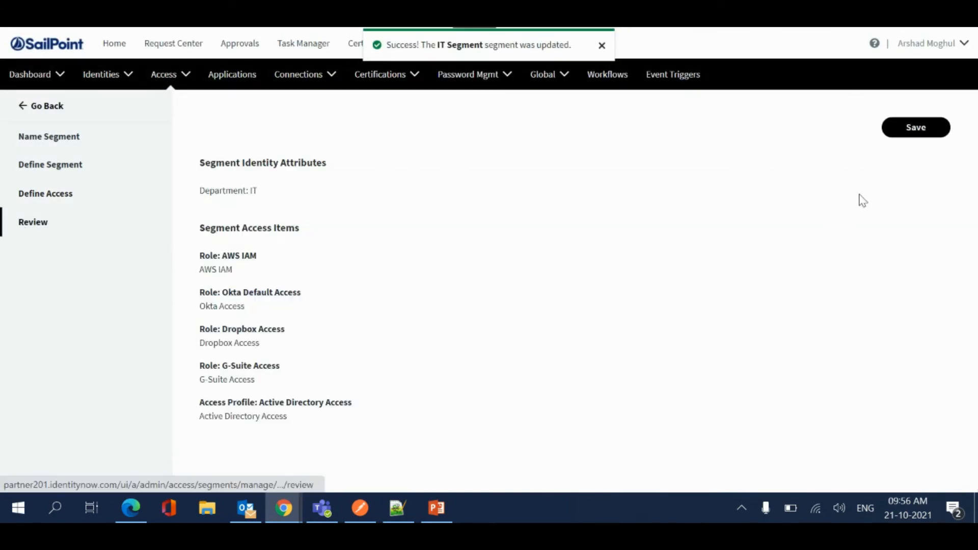
left_click_drag(198, 406, 366, 410)
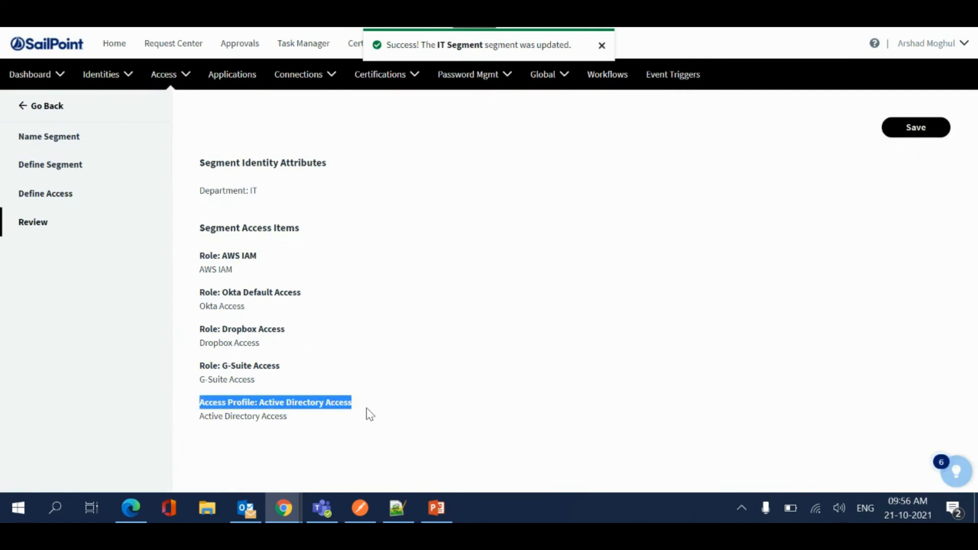
left_click(927, 126)
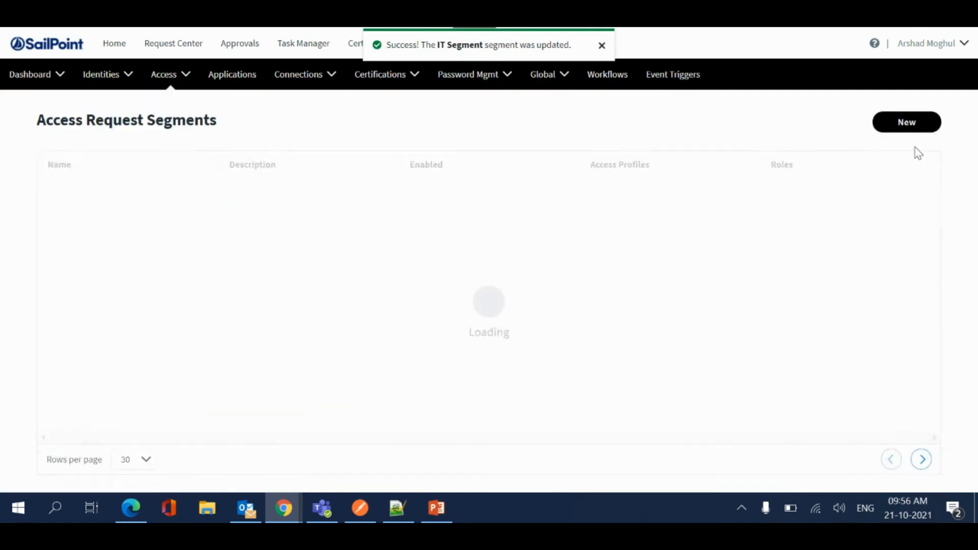
right_click(382, 332)
left_click(432, 163)
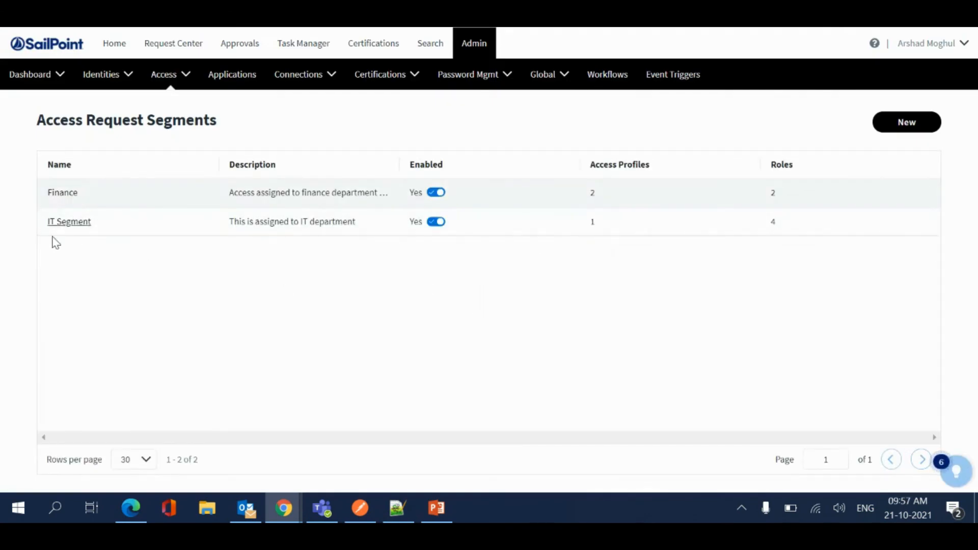
Step: Switch to the Finance identity's session in Edge, reload the Request Center and reopen the request form for Active Directory Corp Domain
key("alt+Tab")
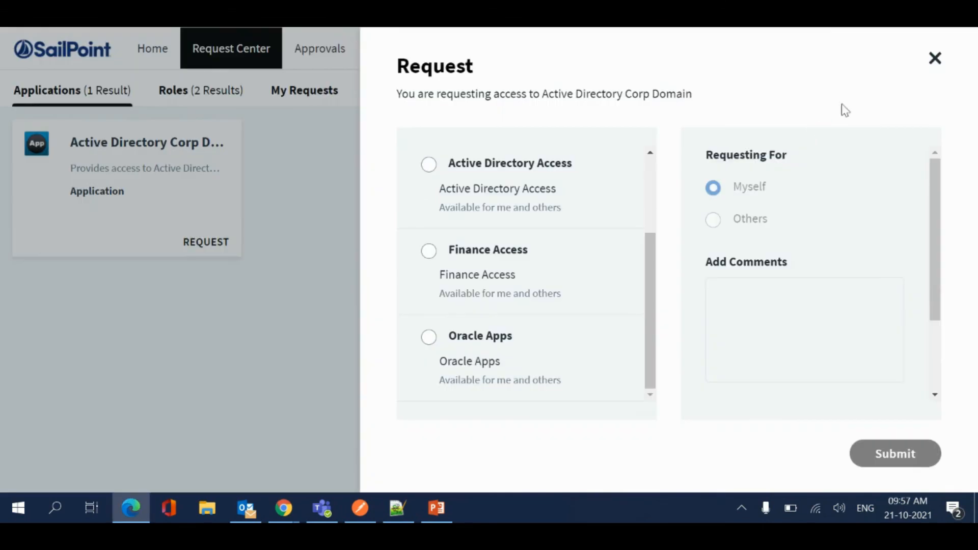
left_click(935, 60)
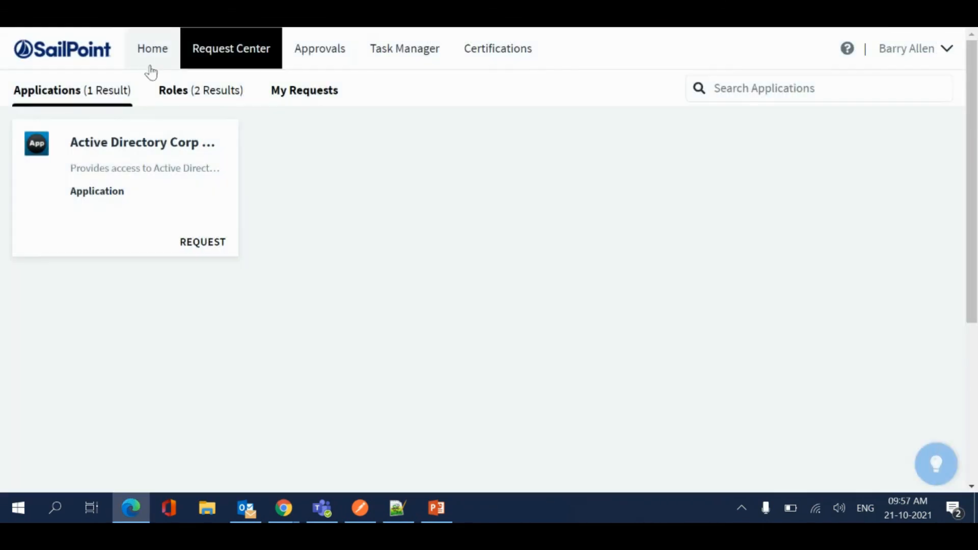
left_click(150, 64)
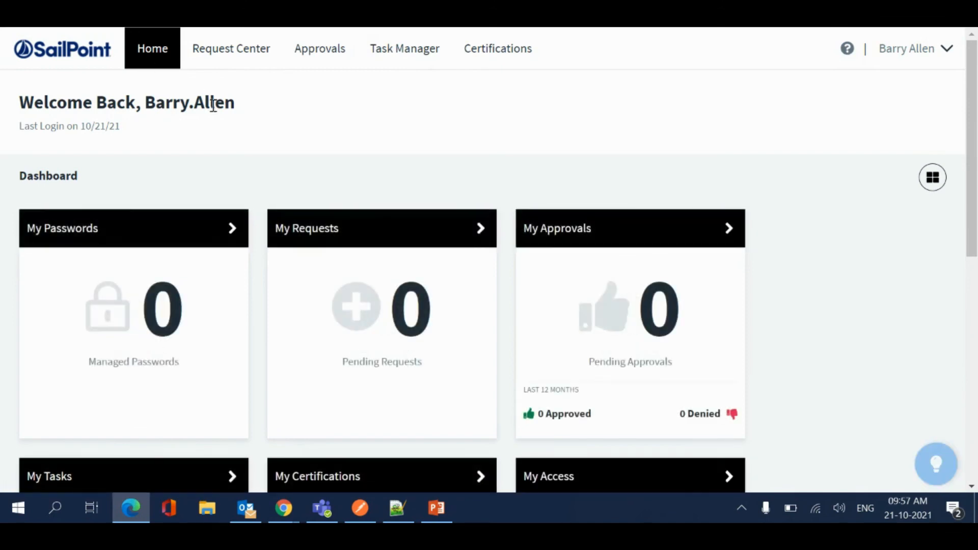
left_click(208, 39)
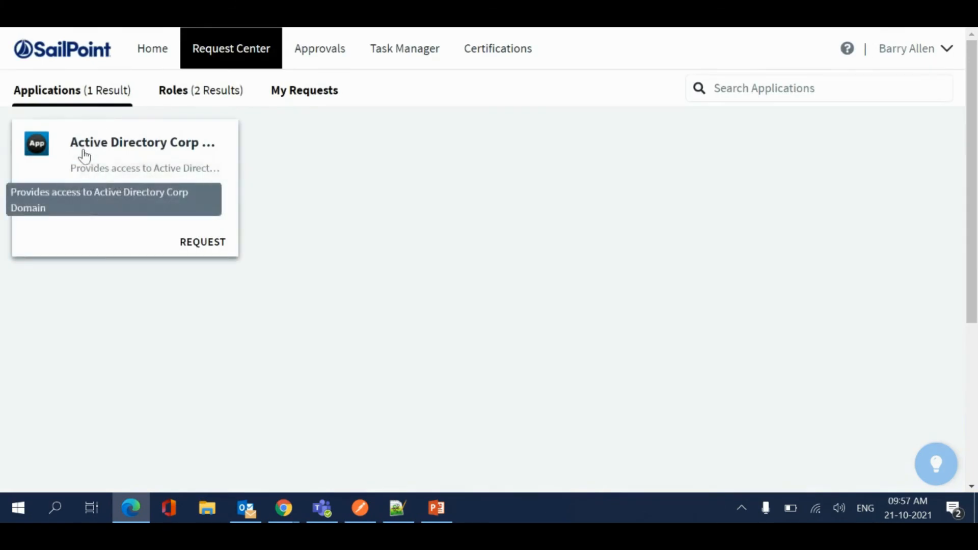
left_click(81, 153)
left_click(906, 457)
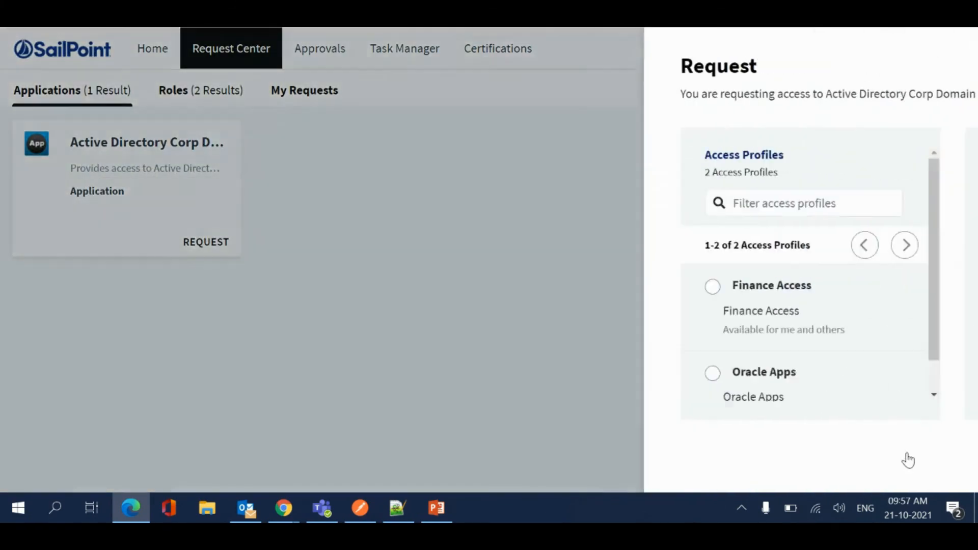
Step: Try selecting Finance Access in the request form, and change the selection to the Oracle Apps access profile
scroll(538, 290, "down", 1)
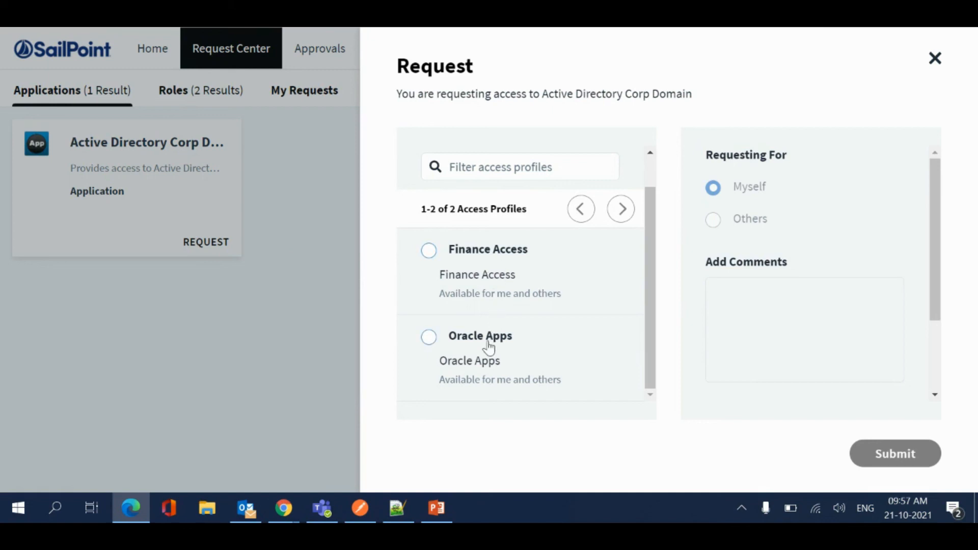
left_click(429, 251)
left_click(429, 337)
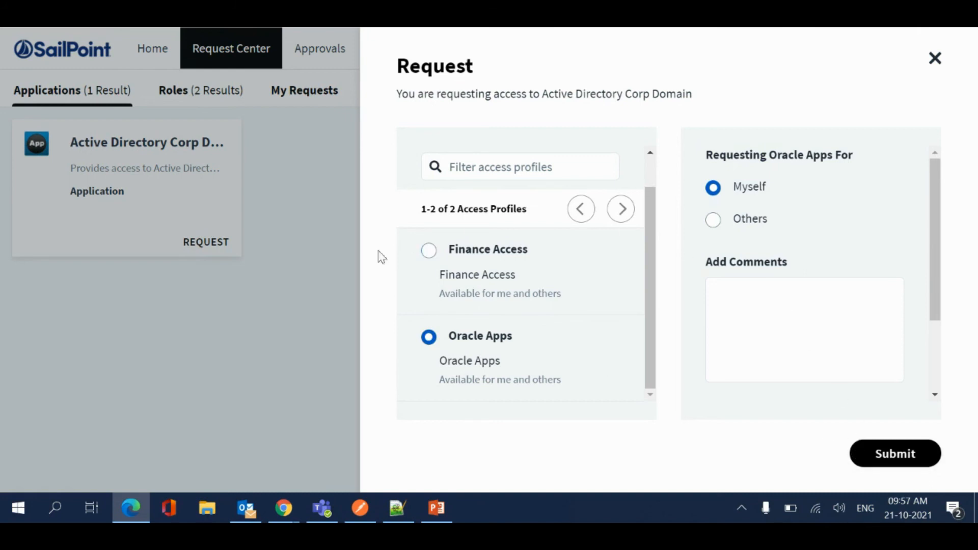
Step: Close the Active Directory Corp Domain request form and discard the Oracle Apps selection
left_click(336, 266)
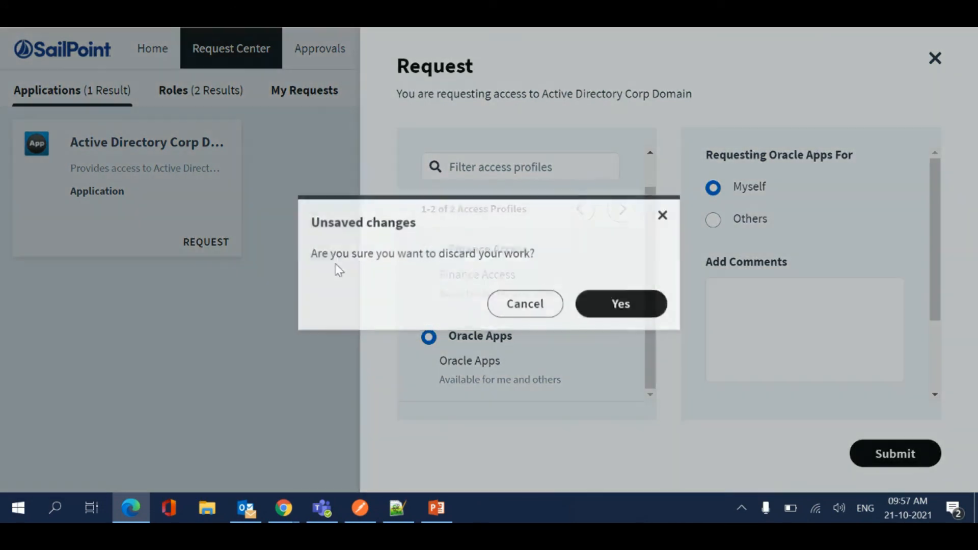
left_click(661, 219)
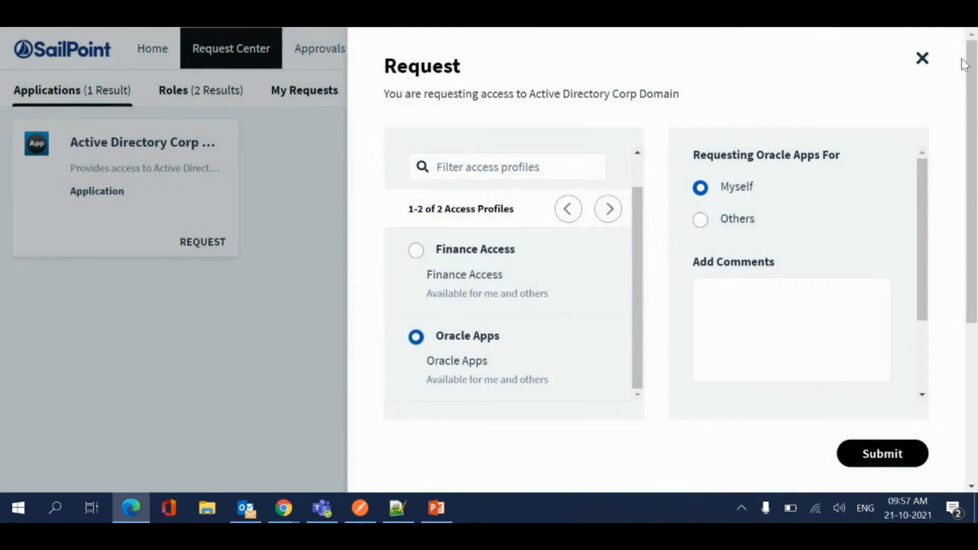
left_click(934, 59)
left_click(606, 306)
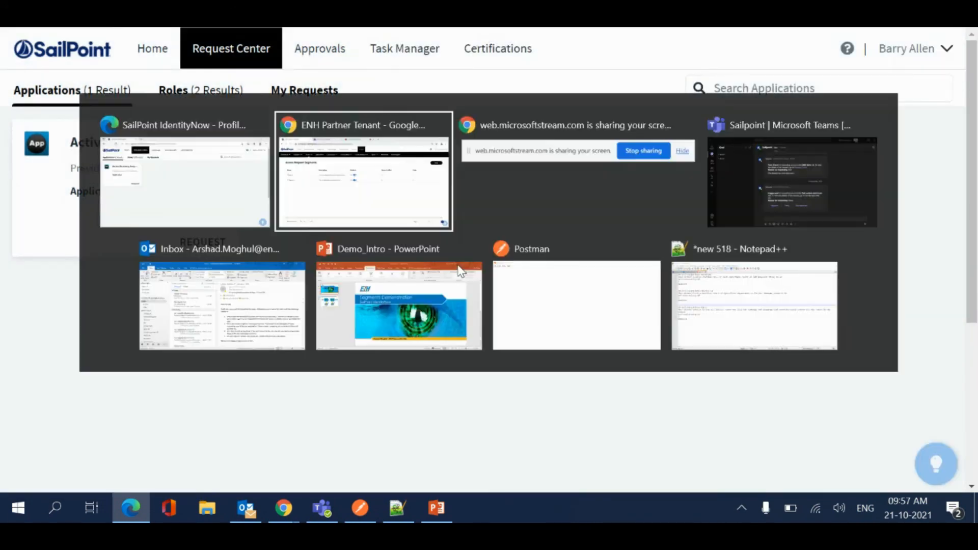
Step: Check the number of access profiles for IT Segment in Chrome's segment list and return to the Edge session
key("alt+Tab")
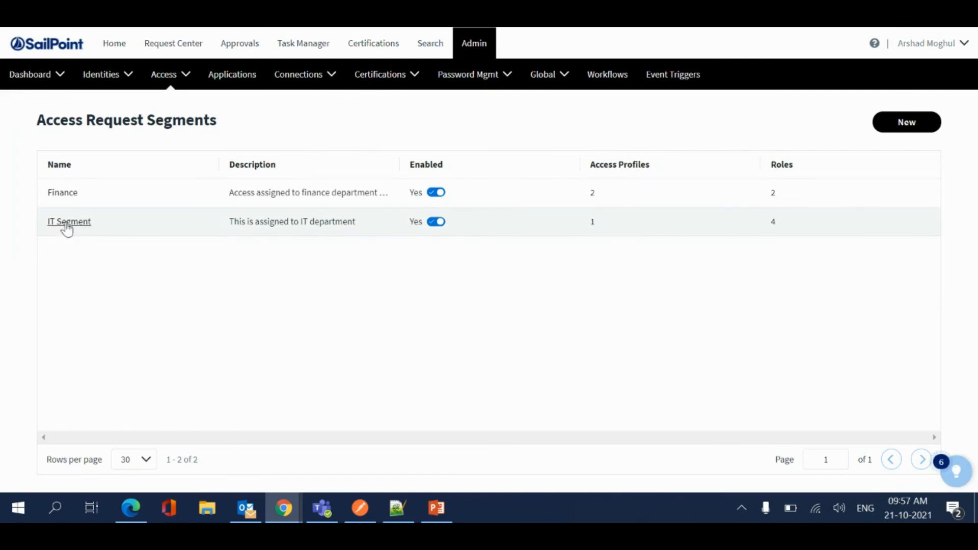
left_click(595, 227)
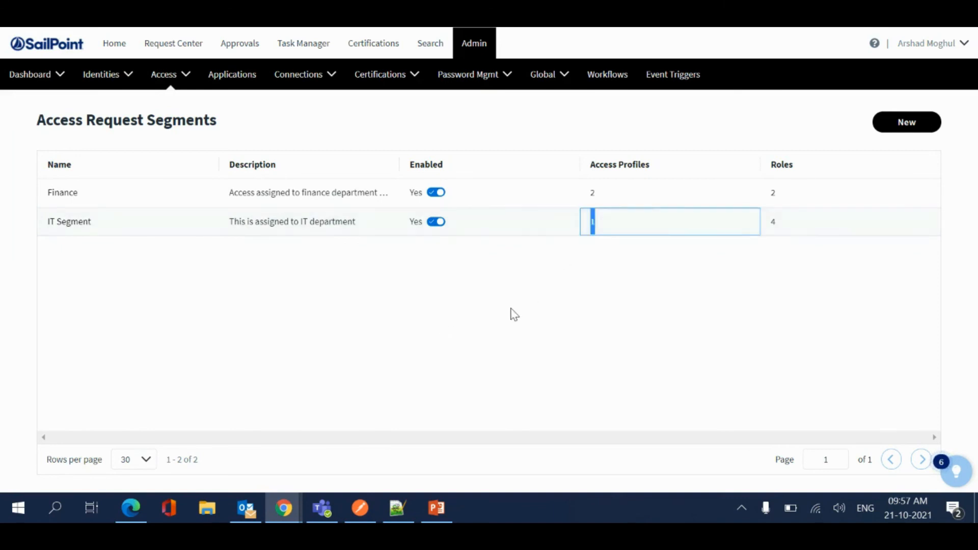
key("alt+Tab")
Step: Sign out of the Finance identity and sign in with the IT identity's user name and password, dismissing the offer to save the password
left_click(943, 48)
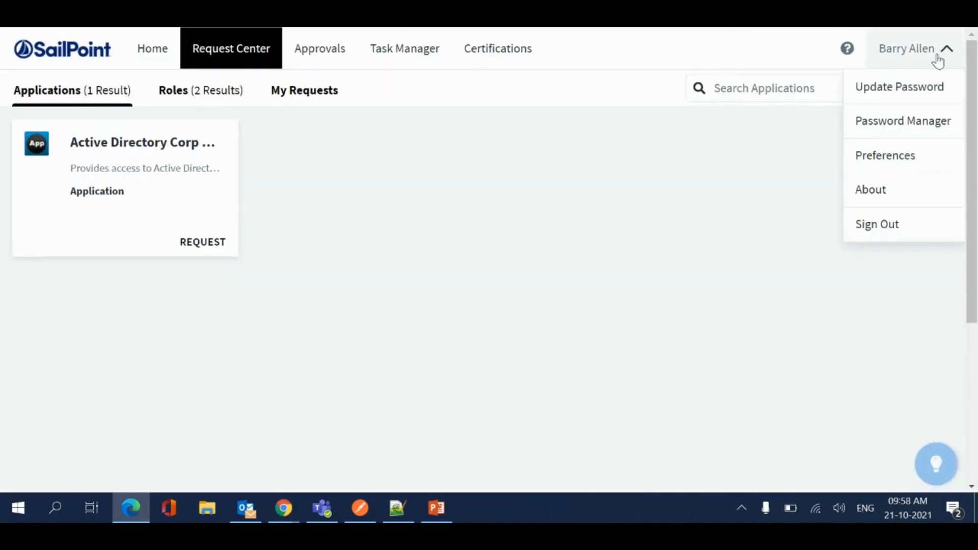
left_click(884, 234)
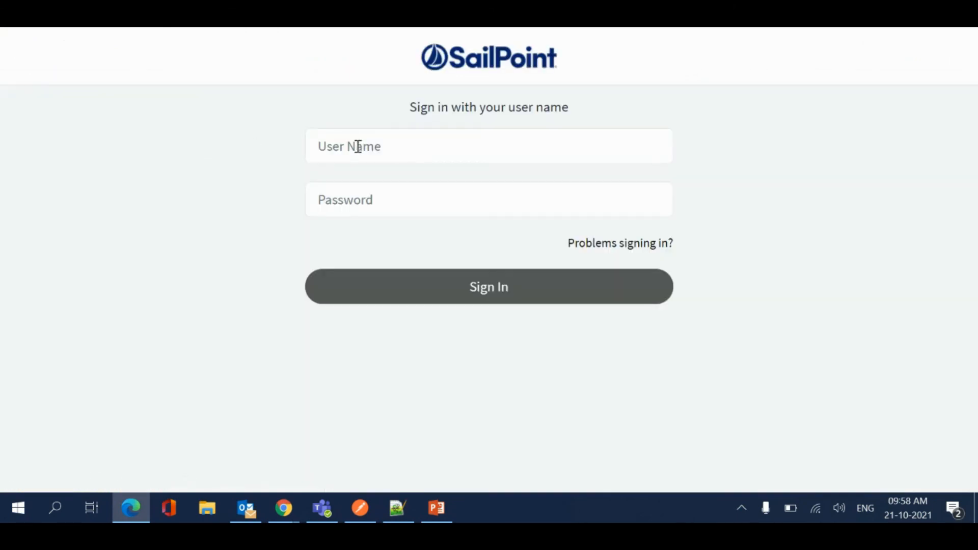
left_click(362, 146)
type("Bruce.Wayne")
key("Tab")
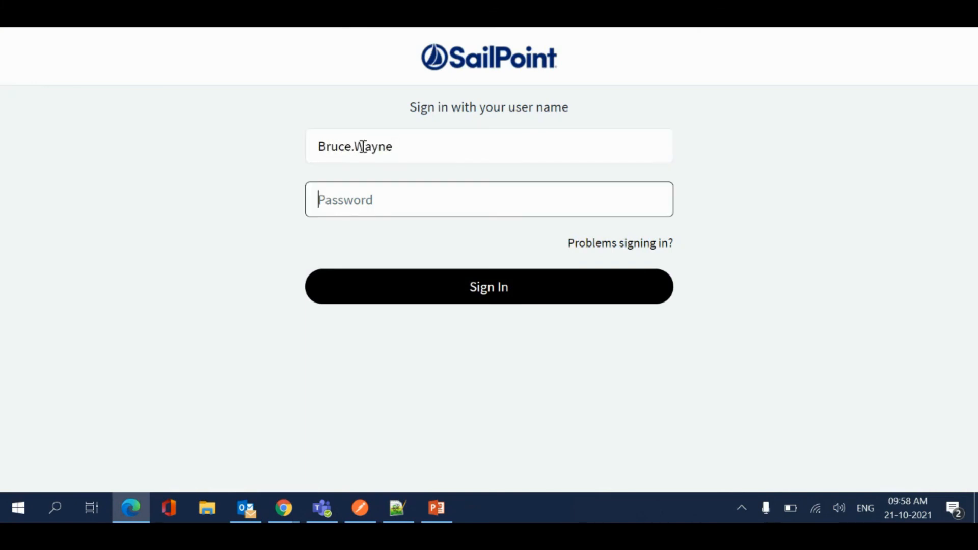
type("p")
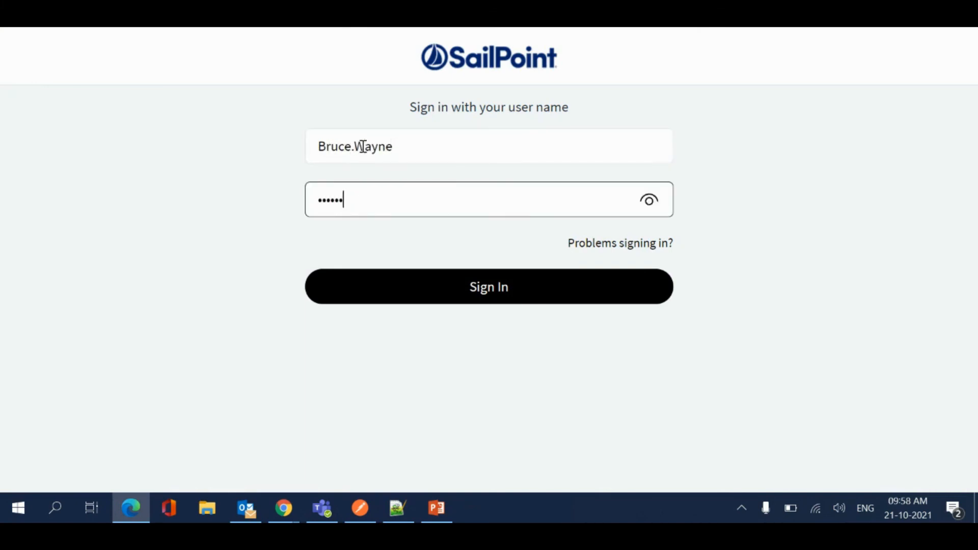
key("Return")
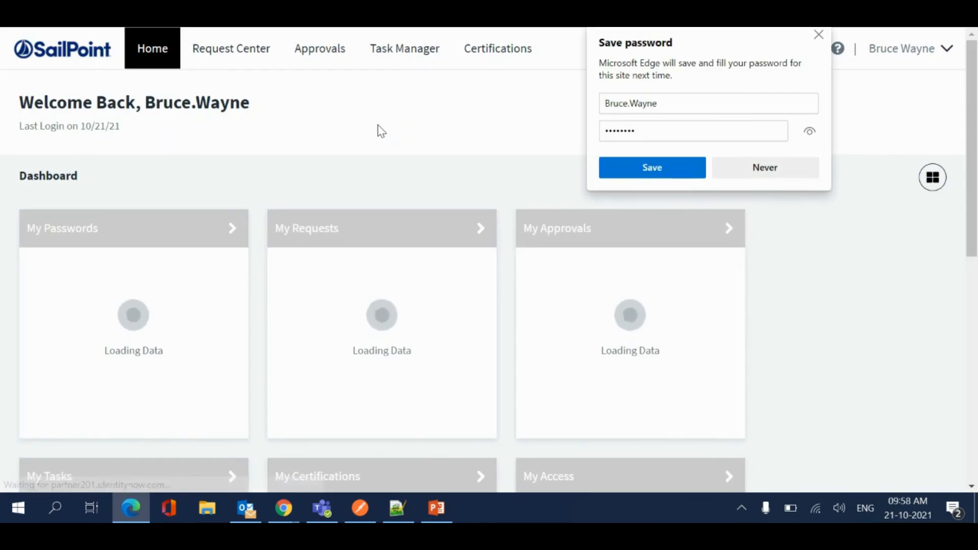
left_click(820, 34)
Step: Open the request form for Active Directory Corp Domain from the IT identity's Request Center to view its access profiles
left_click(246, 63)
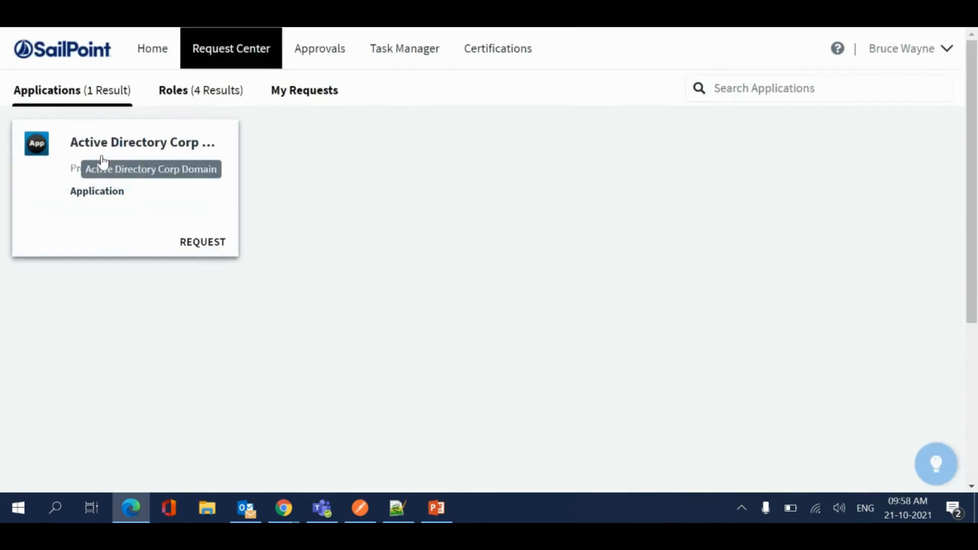
left_click(102, 162)
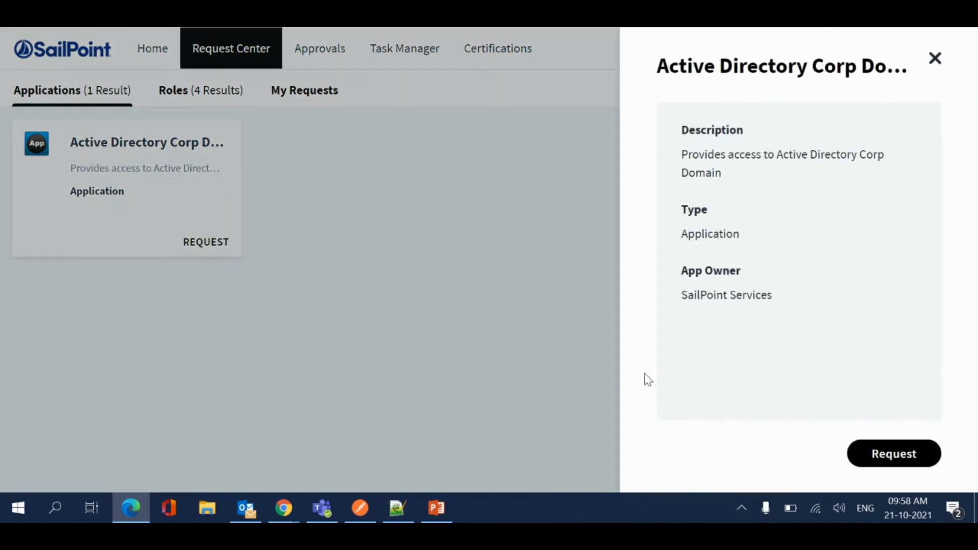
left_click(889, 465)
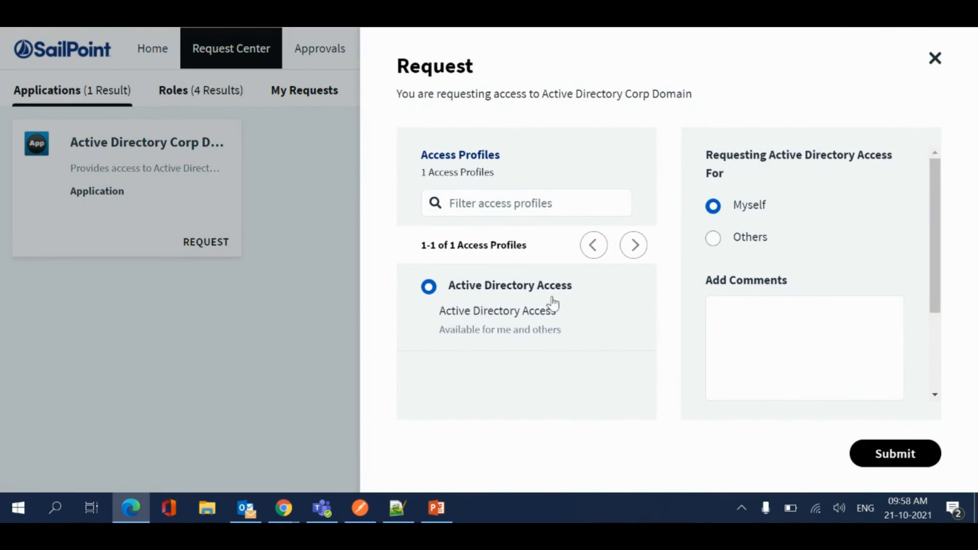
Step: Switch to the admin session in Chrome and compare the requestable access profiles with IT Segment's access profile count
key("alt+Tab")
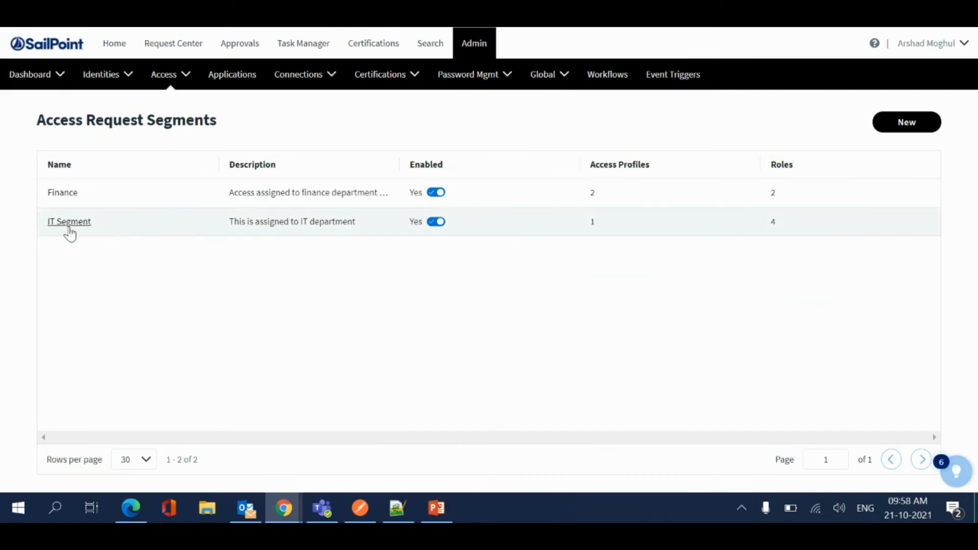
left_click(596, 226)
left_click_drag(598, 229, 590, 228)
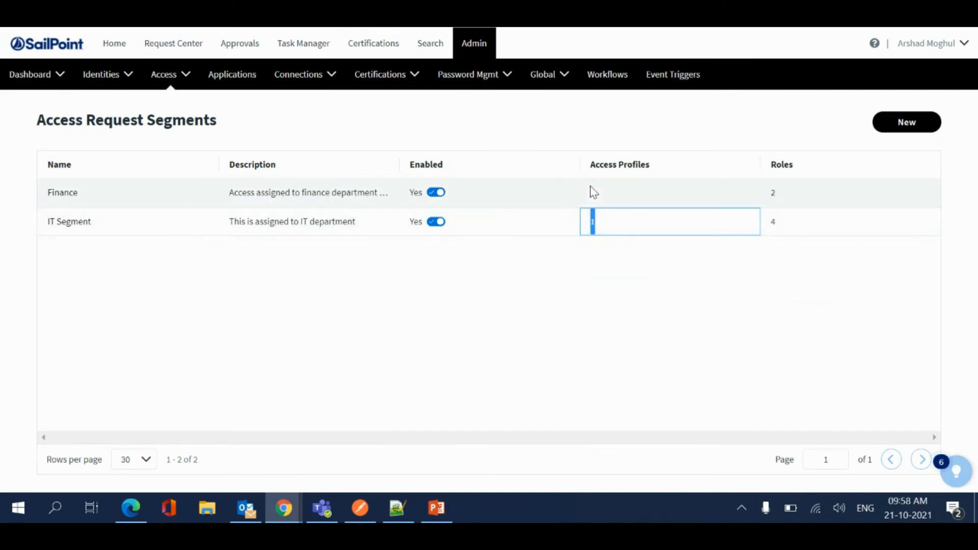
left_click(570, 273)
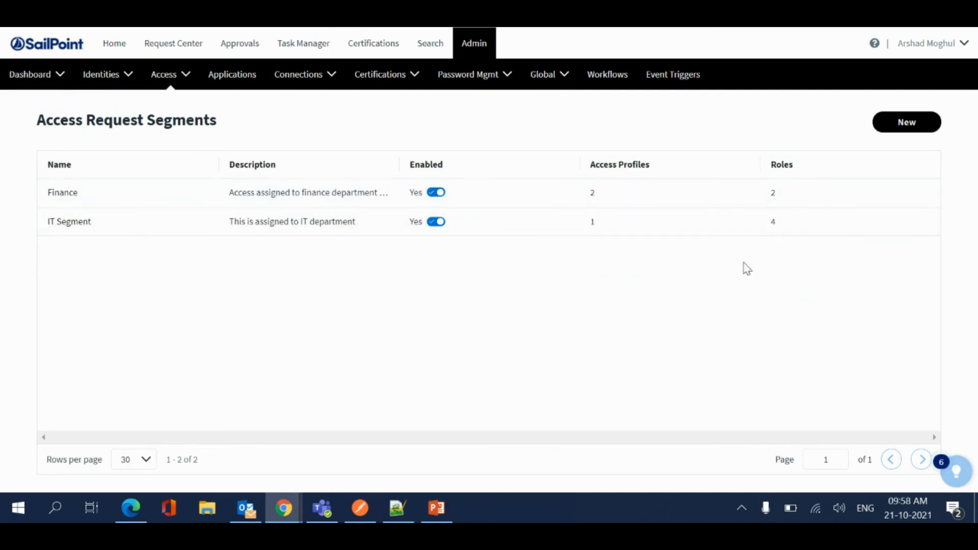
Step: Return to the IT identity's session in Edge, close the request form and display the requestable roles
key("alt+Tab")
left_click(290, 118)
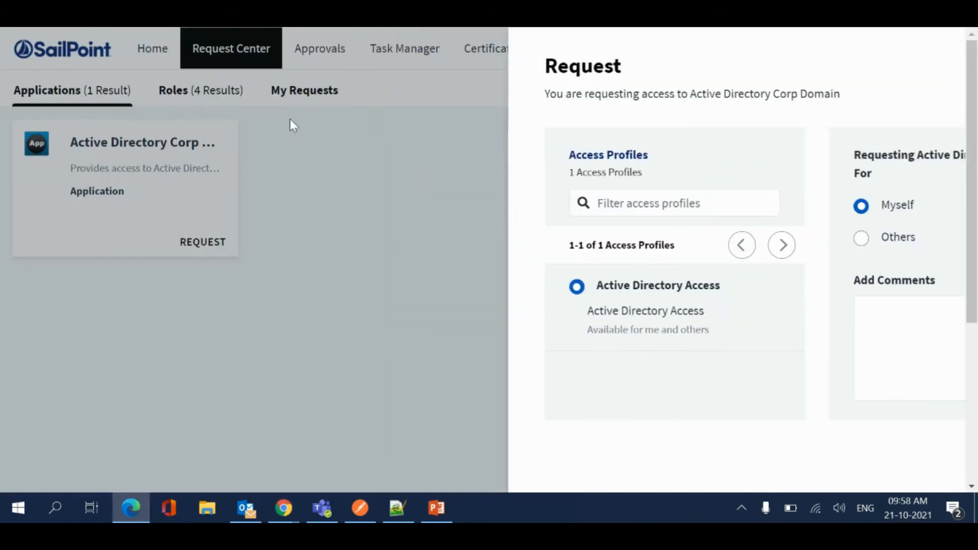
left_click(212, 102)
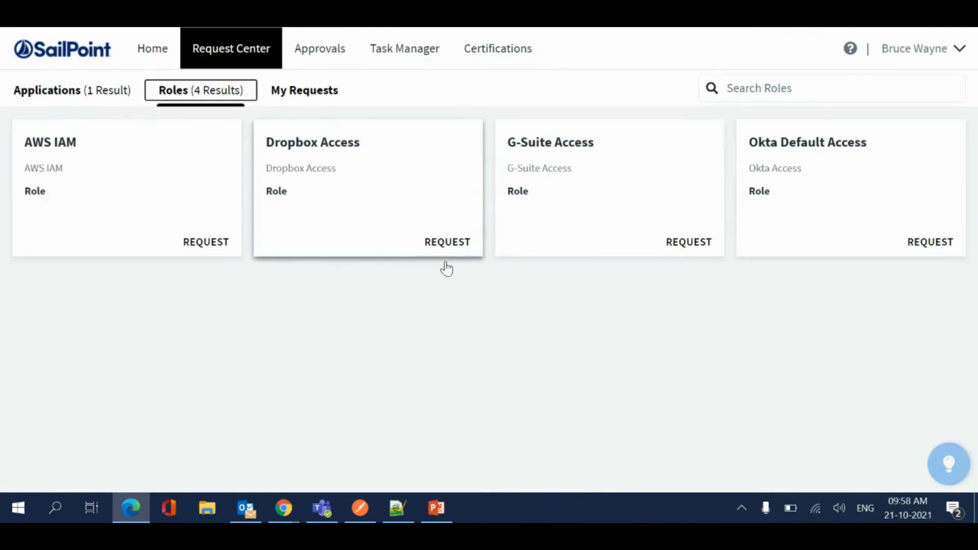
Step: Switch to the admin session in Chrome, check IT Segment's role count and reload the segment list
key("alt+Tab")
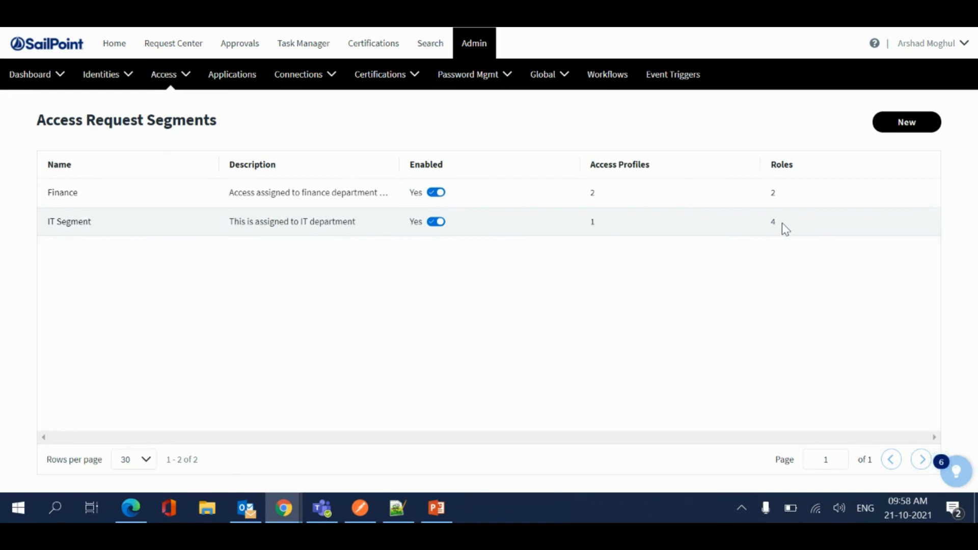
right_click(651, 288)
left_click(704, 118)
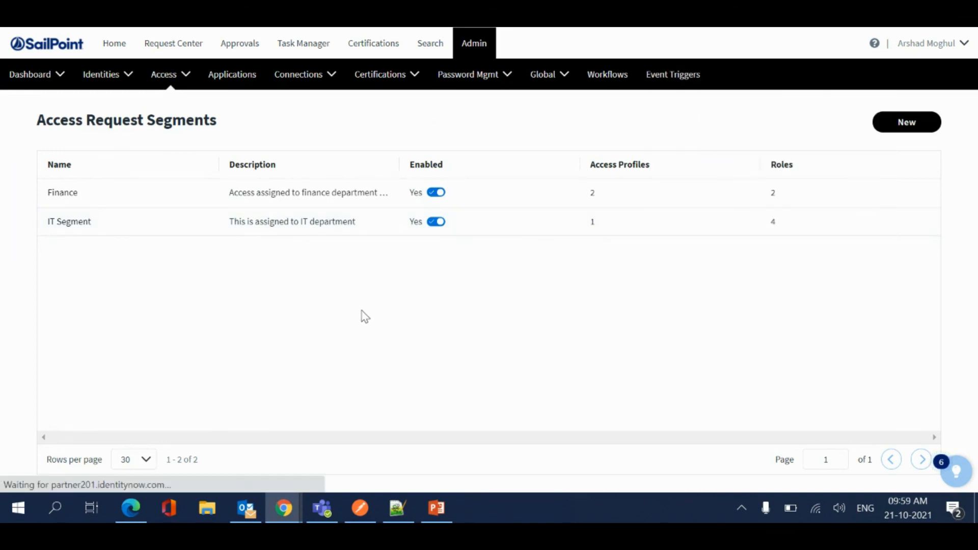